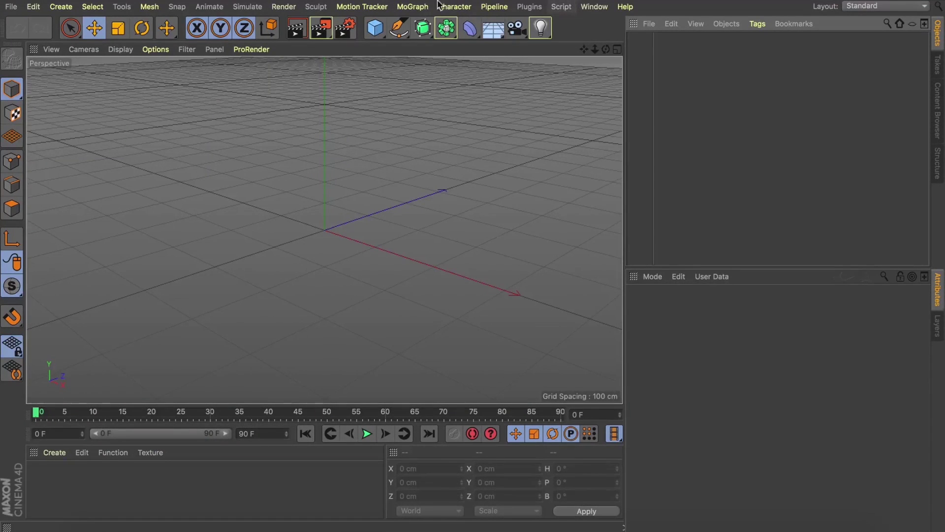
Add a MoText object and set its alignment to Middle.
{"action": "left_click", "coordinate": [413, 7]}
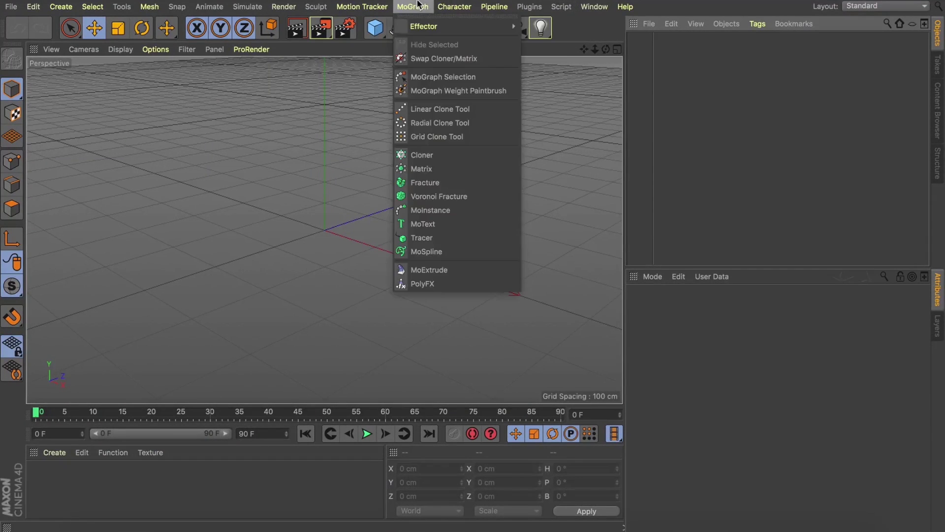
{"action": "left_click", "coordinate": [423, 224]}
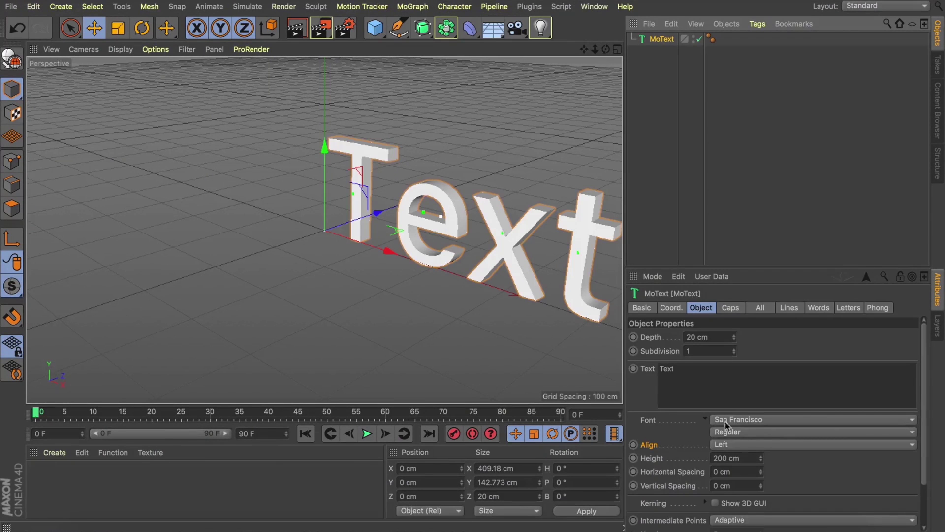
{"action": "left_click", "coordinate": [732, 445]}
{"action": "left_click", "coordinate": [730, 470]}
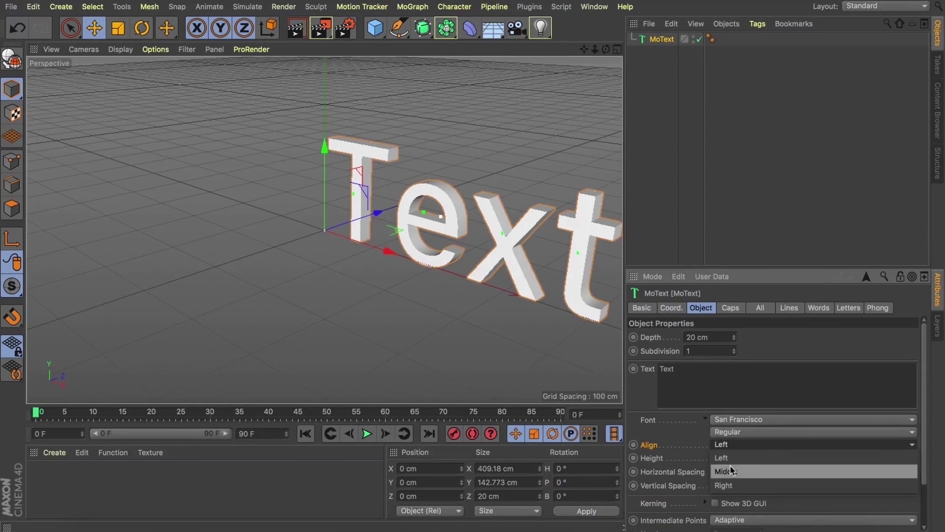
Set the font to DIN Bold and replace the default text with O.
{"action": "left_click", "coordinate": [737, 420]}
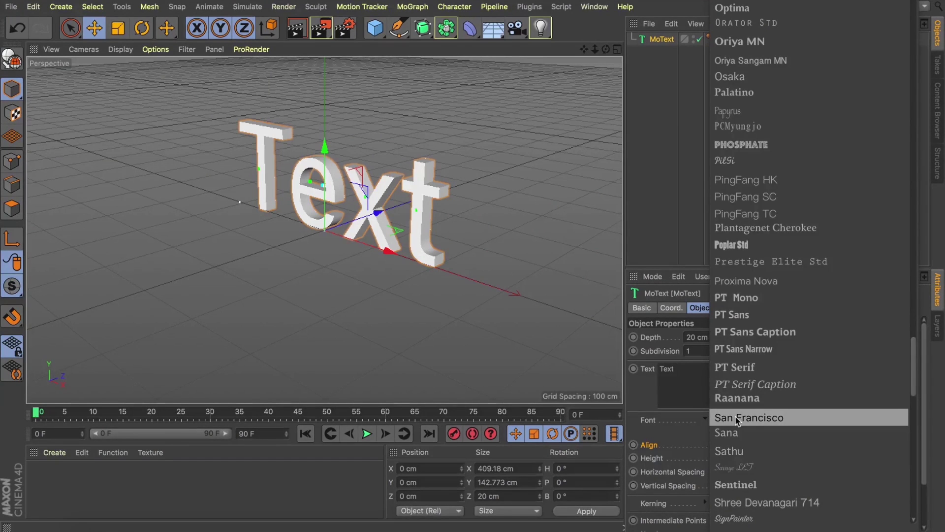
{"action": "scroll", "coordinate": [735, 415], "scroll_direction": "up", "scroll_amount": 10}
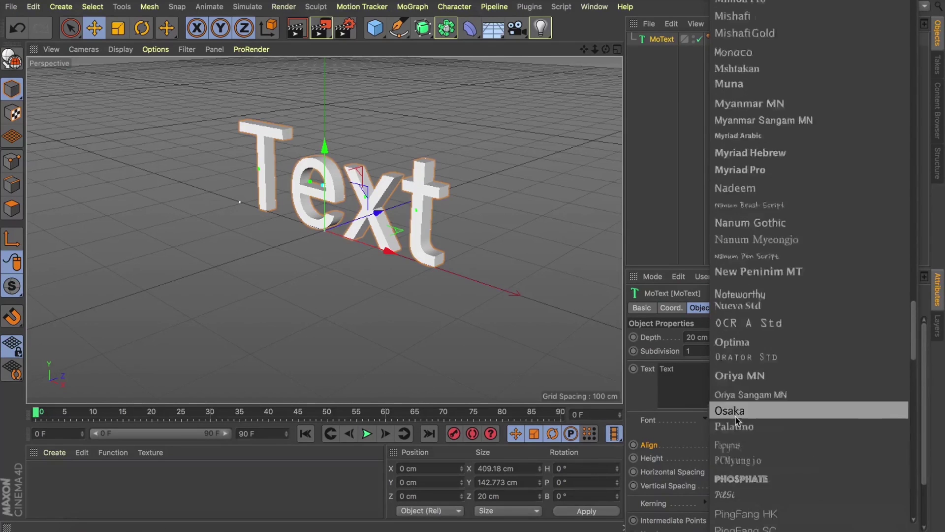
{"action": "scroll", "coordinate": [737, 420], "scroll_direction": "up", "scroll_amount": 15}
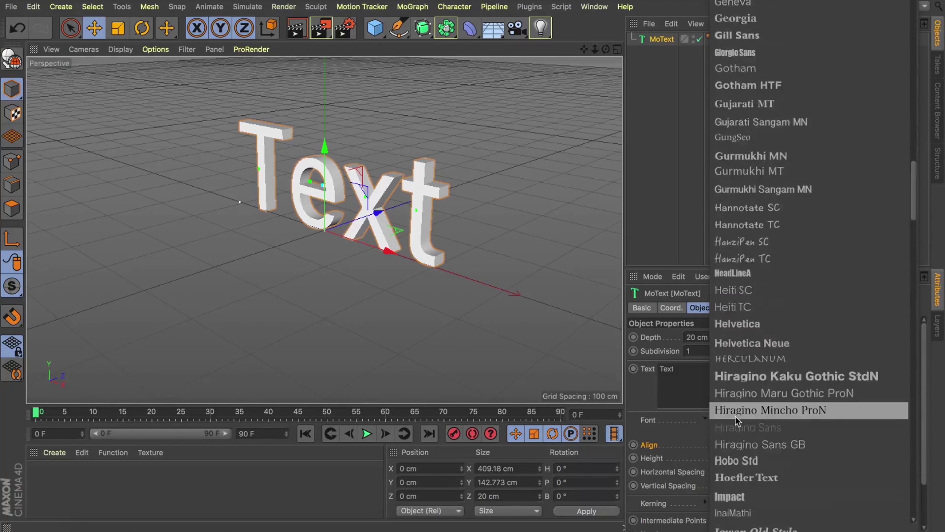
{"action": "scroll", "coordinate": [737, 420], "scroll_direction": "up", "scroll_amount": 10}
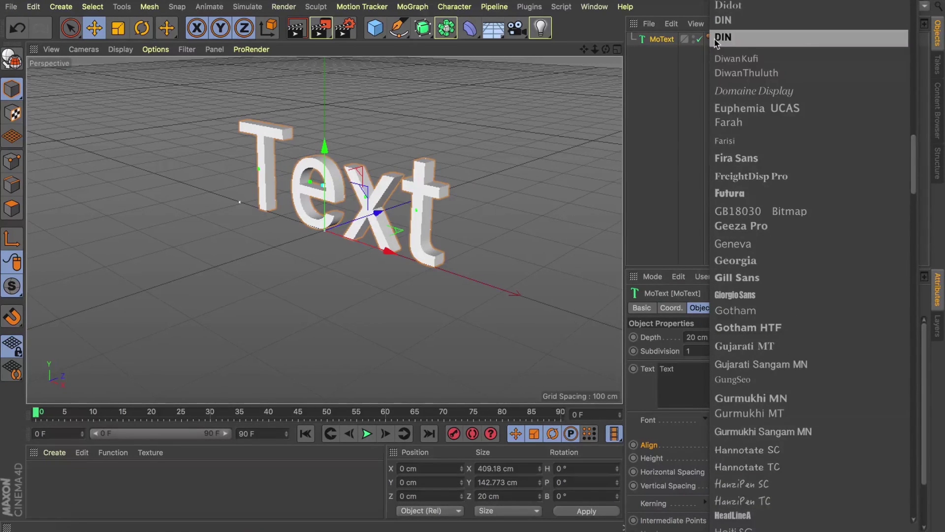
{"action": "left_click", "coordinate": [717, 43]}
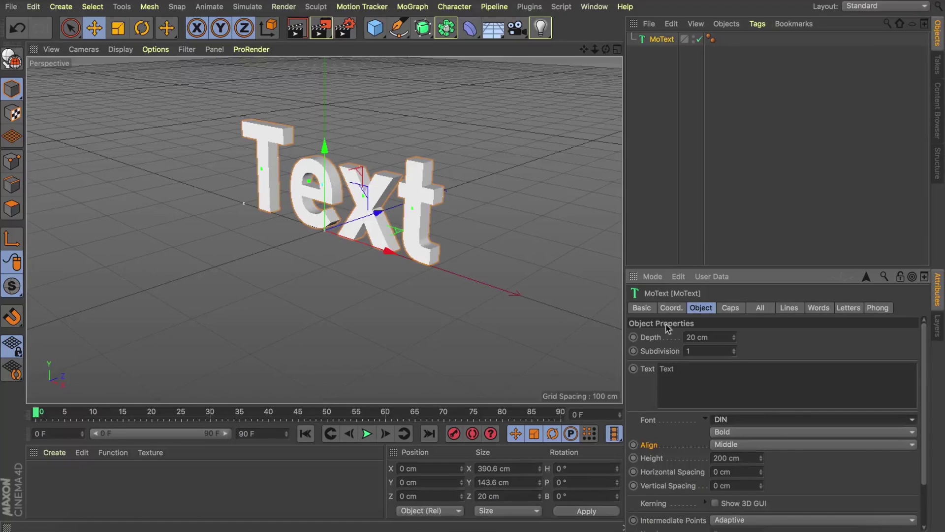
{"action": "double_click", "coordinate": [676, 368]}
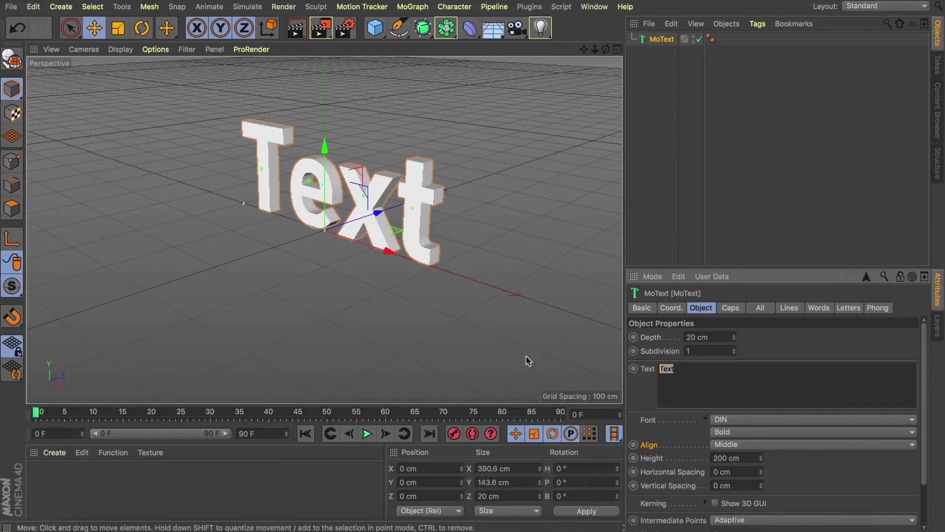
{"action": "type", "text": "O"}
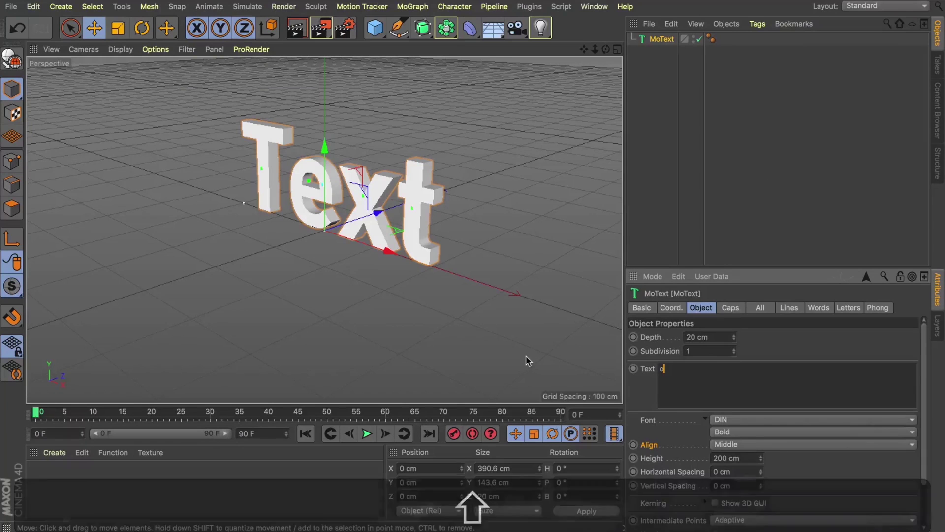
{"action": "key", "text": "shift+BackSpace"}
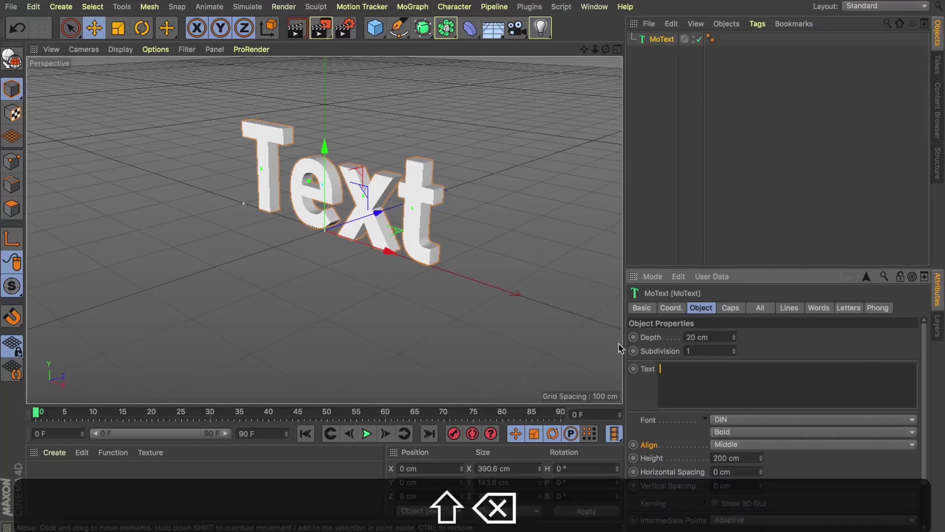
Retype O, then orbit the view down to a low, near-level angle.
{"action": "type", "text": "O"}
{"action": "left_click", "coordinate": [675, 200]}
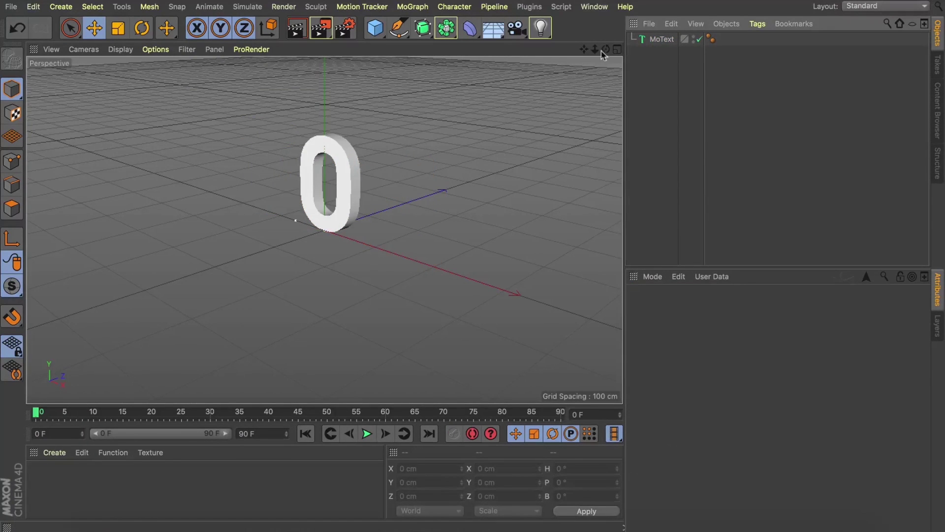
{"action": "left_click_drag", "start_coordinate": [606, 49], "coordinate": [353, 136]}
{"action": "scroll", "coordinate": [346, 156], "scroll_direction": "up", "scroll_amount": 5}
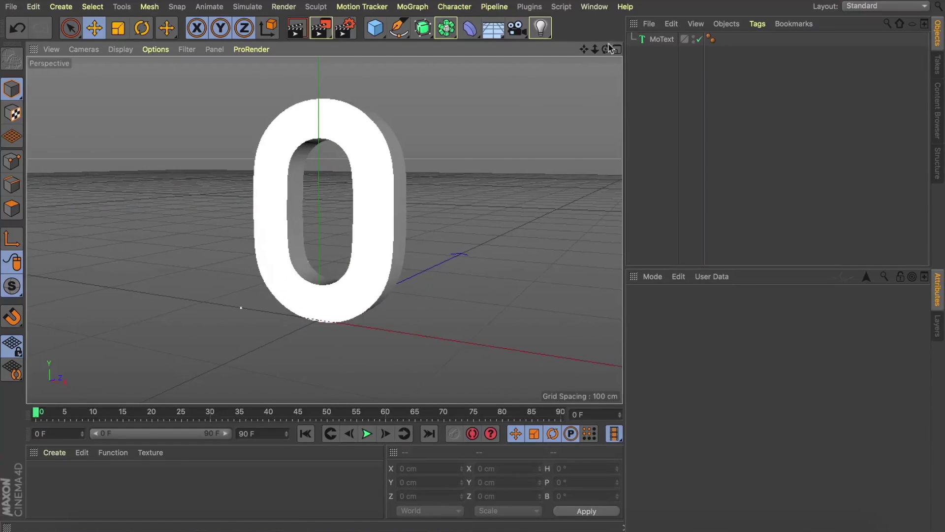
{"action": "mouse_move", "coordinate": [606, 50]}
{"action": "left_mouse_down"}
{"action": "mouse_move", "coordinate": [606, 79]}
{"action": "mouse_move", "coordinate": [607, 50]}
{"action": "left_mouse_up"}
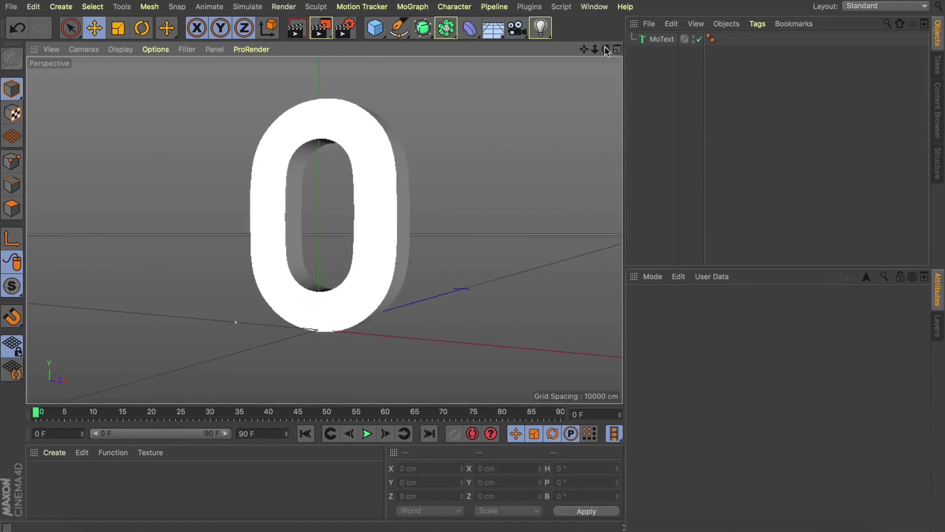
Add a camera with a 24 mm focal length and dolly it closer to the O.
{"action": "left_click", "coordinate": [517, 28]}
{"action": "left_click", "coordinate": [745, 365]}
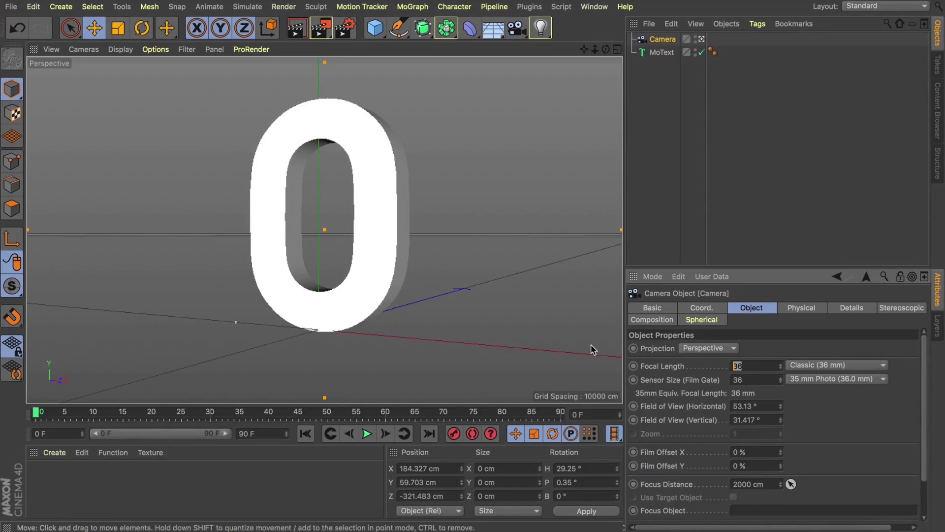
{"action": "type", "text": "24"}
{"action": "key", "text": "Return"}
{"action": "mouse_move", "coordinate": [596, 49]}
{"action": "left_mouse_down"}
{"action": "mouse_move", "coordinate": [604, 54]}
{"action": "mouse_move", "coordinate": [586, 52]}
{"action": "left_mouse_up"}
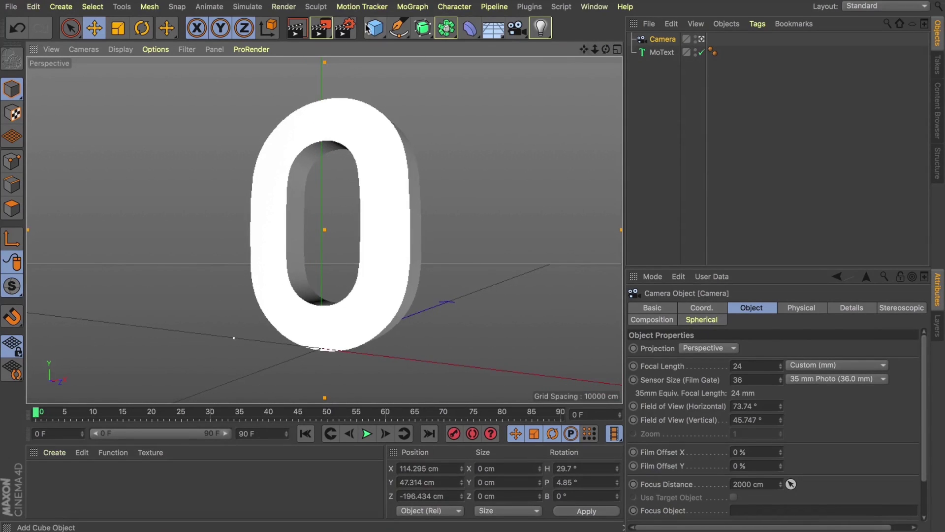
Add a Plane as the floor beneath the O, nudged slightly along X.
{"action": "left_click_drag", "start_coordinate": [375, 28], "coordinate": [484, 75]}
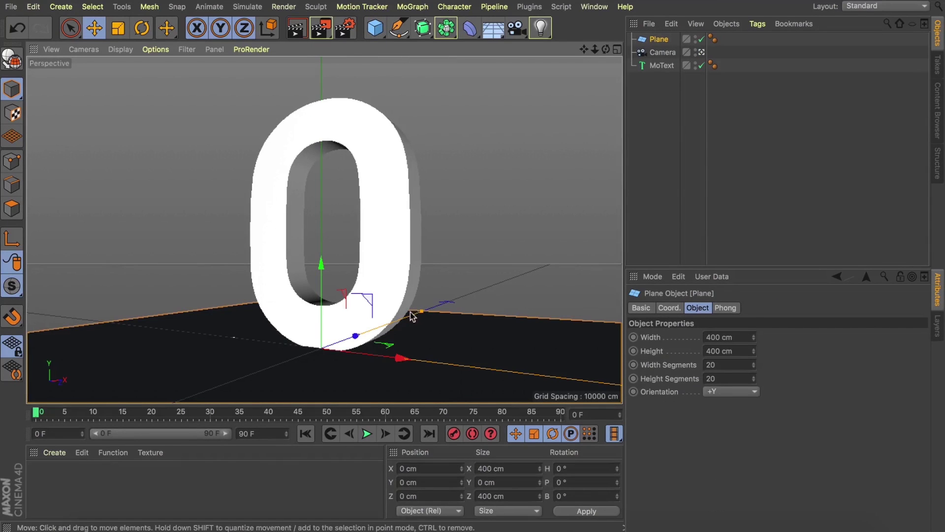
{"action": "left_click_drag", "start_coordinate": [401, 364], "coordinate": [387, 356]}
{"action": "left_click", "coordinate": [674, 145]}
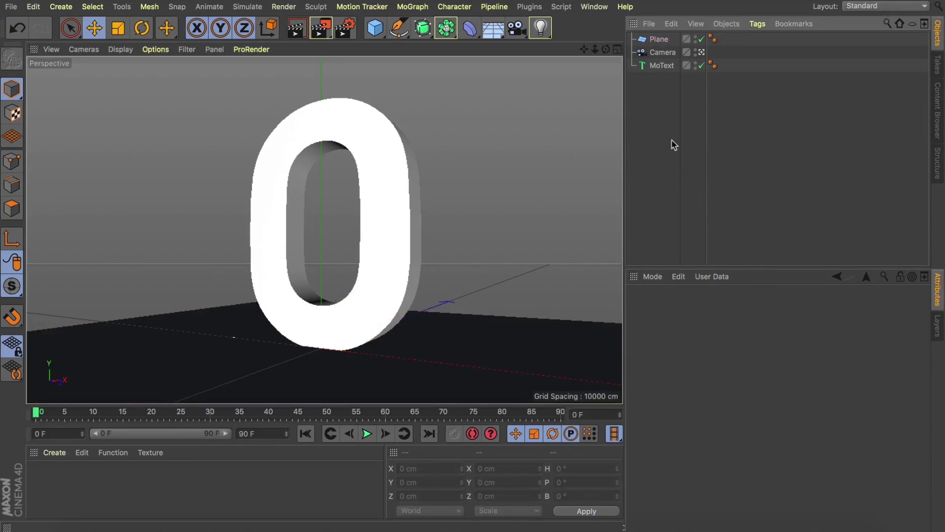
{"action": "left_click", "coordinate": [672, 65]}
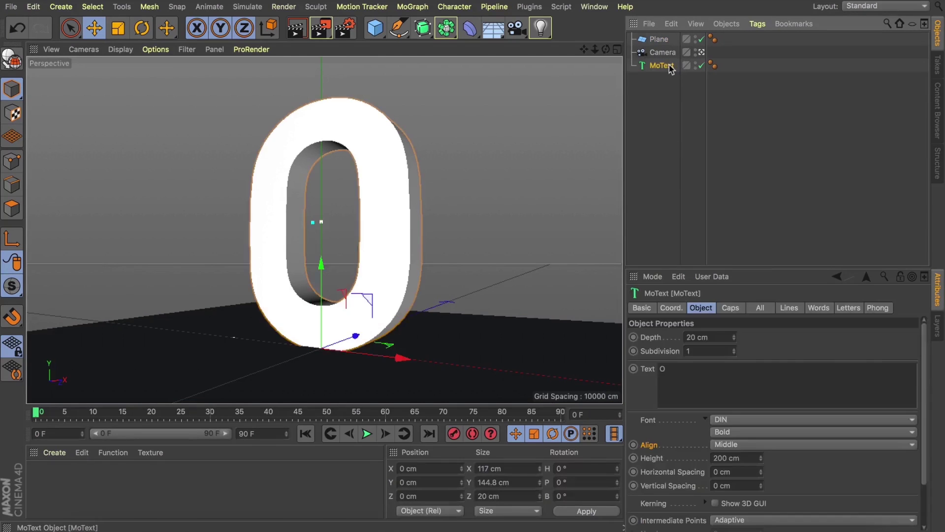
Frame the O in the editor view and set its depth to 30 cm.
{"action": "left_click", "coordinate": [702, 52]}
{"action": "left_click_drag", "start_coordinate": [606, 49], "coordinate": [324, 229]}
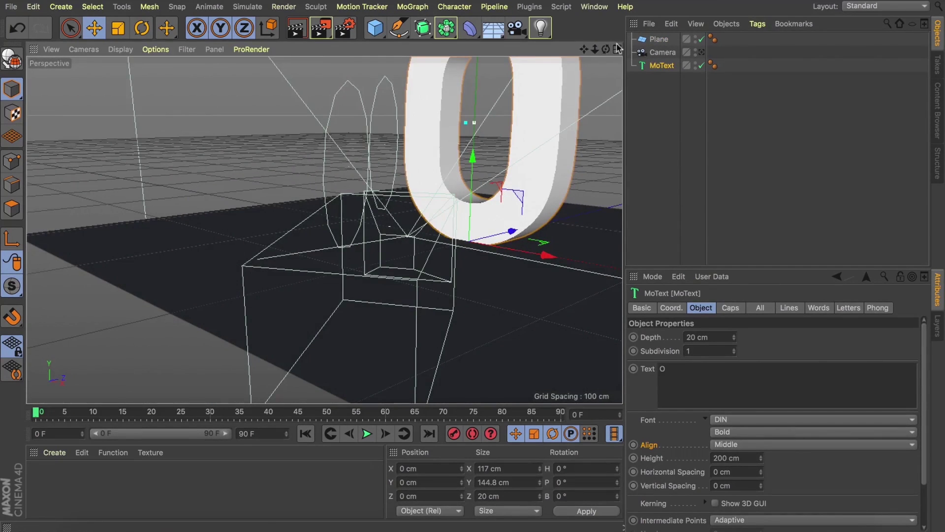
{"action": "key", "text": "o"}
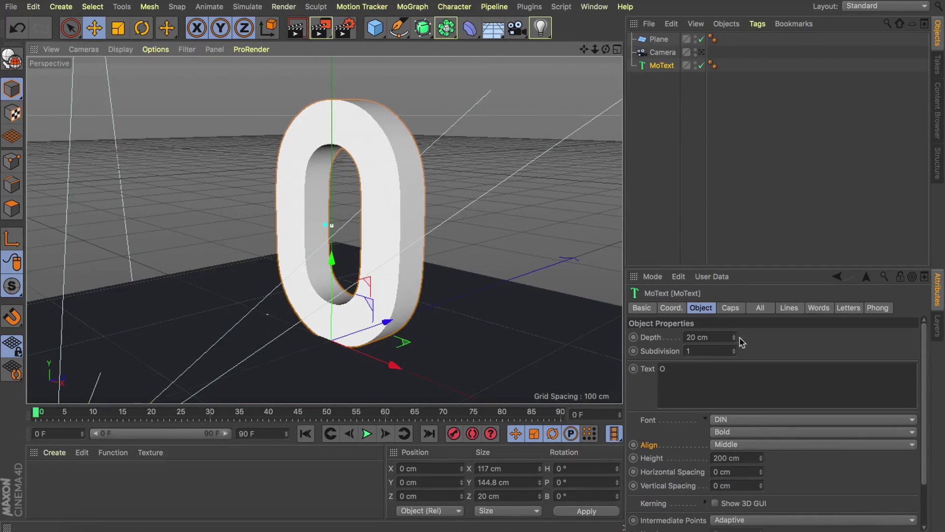
{"action": "left_click_drag", "start_coordinate": [734, 337], "coordinate": [734, 339]}
Set both start and end caps to Fillet Cap and show wireframe lines.
{"action": "left_click", "coordinate": [730, 308]}
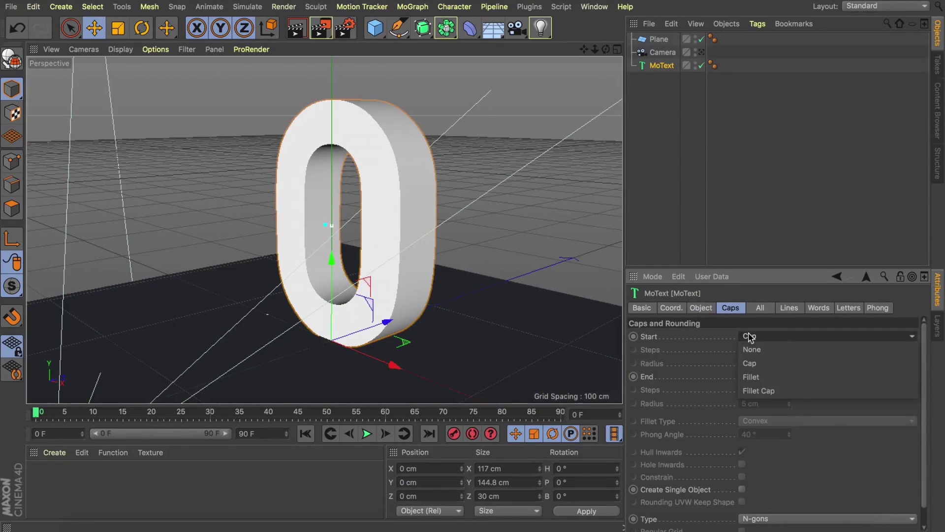
{"action": "left_click", "coordinate": [751, 335]}
{"action": "left_click", "coordinate": [759, 392]}
{"action": "left_click", "coordinate": [760, 377]}
{"action": "left_click", "coordinate": [761, 429]}
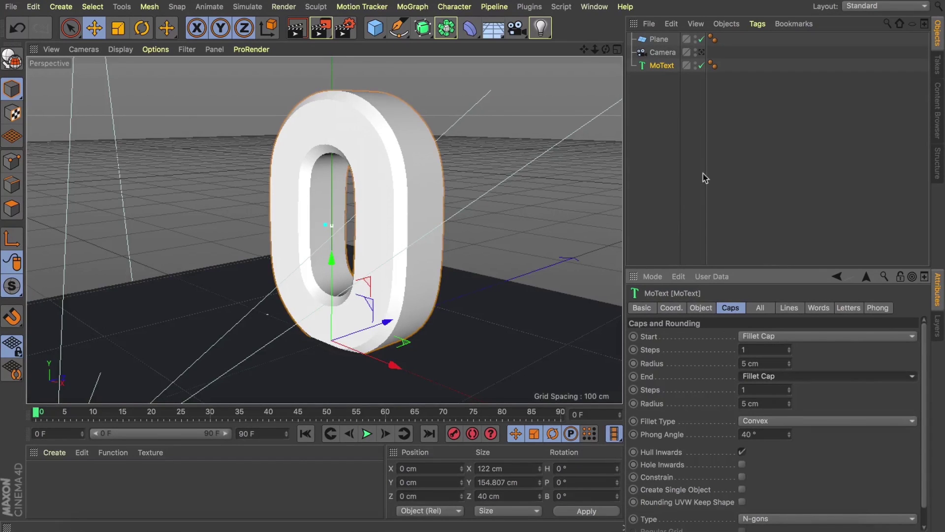
{"action": "key", "text": "n"}
{"action": "key", "text": "b"}
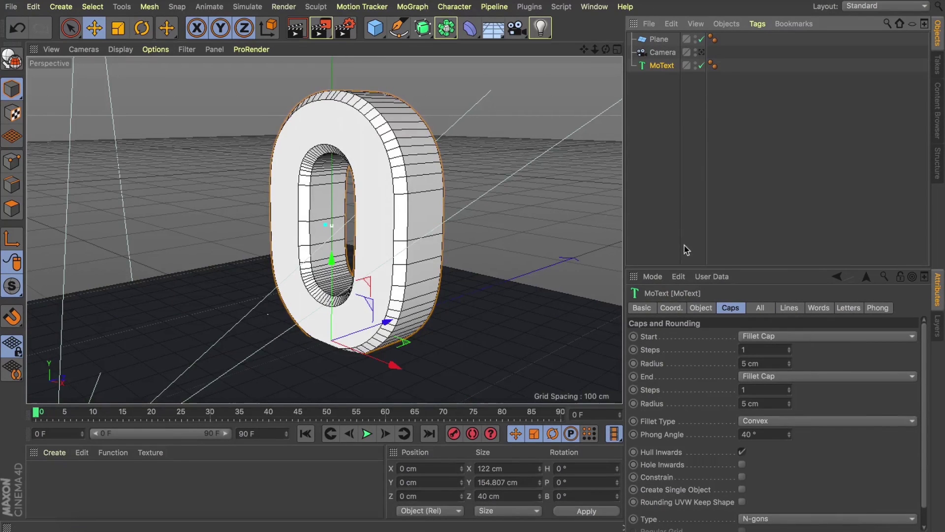
Set the MoText's Intermediate Points to Subdivided.
{"action": "left_click", "coordinate": [700, 309]}
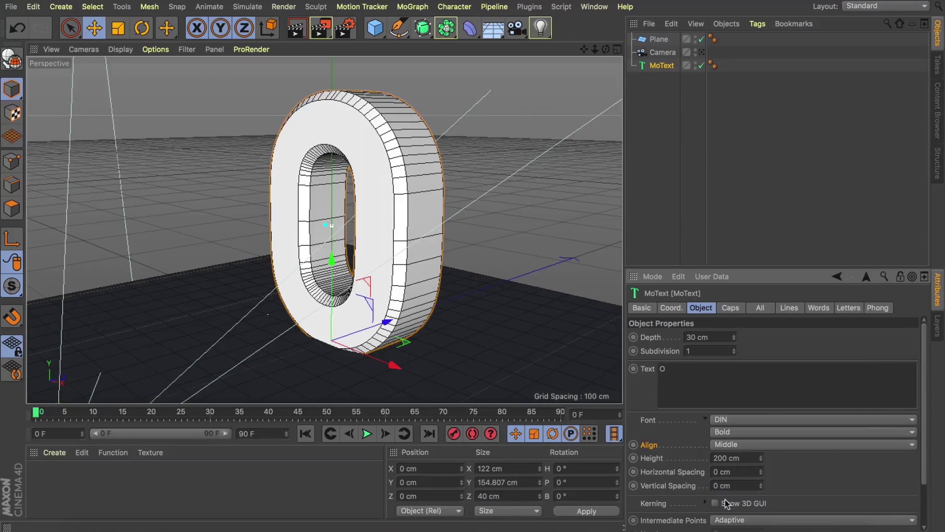
{"action": "scroll", "coordinate": [691, 502], "scroll_direction": "down", "scroll_amount": 2}
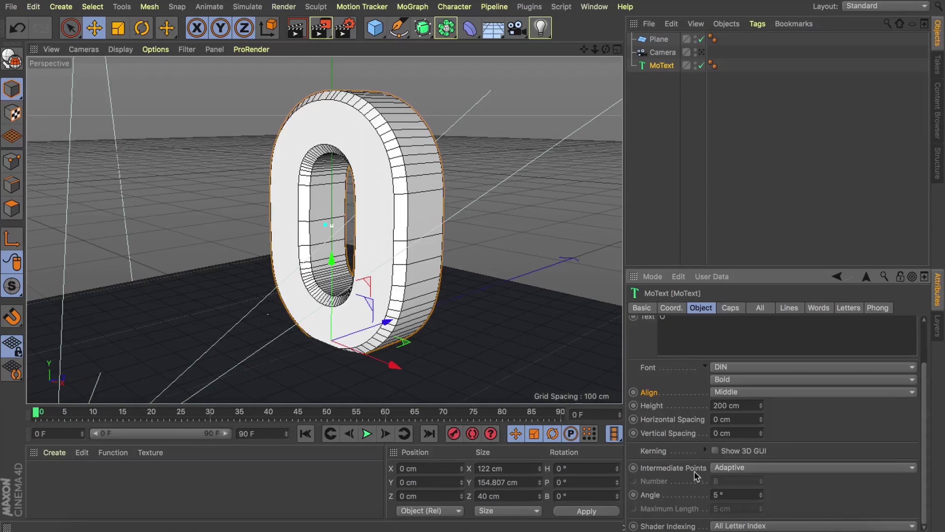
{"action": "left_click", "coordinate": [719, 469]}
{"action": "left_click", "coordinate": [725, 456]}
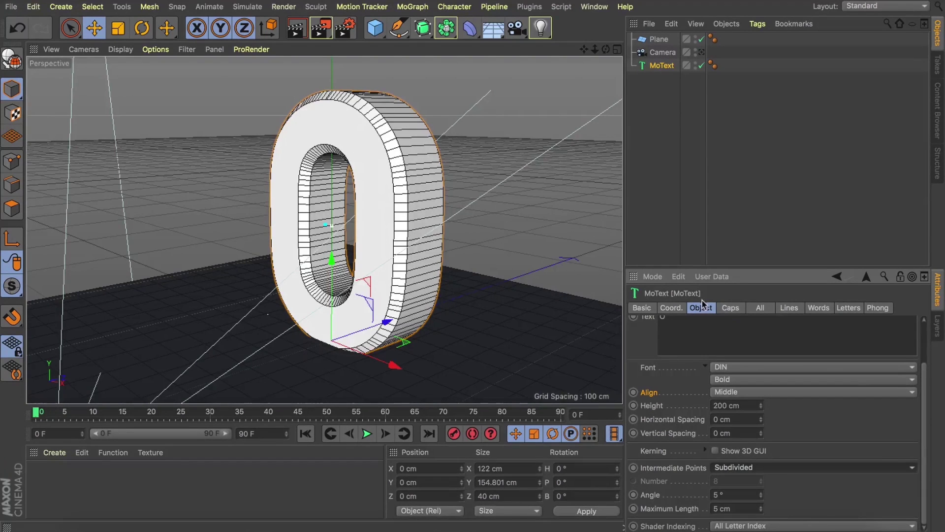
{"action": "left_click", "coordinate": [728, 308]}
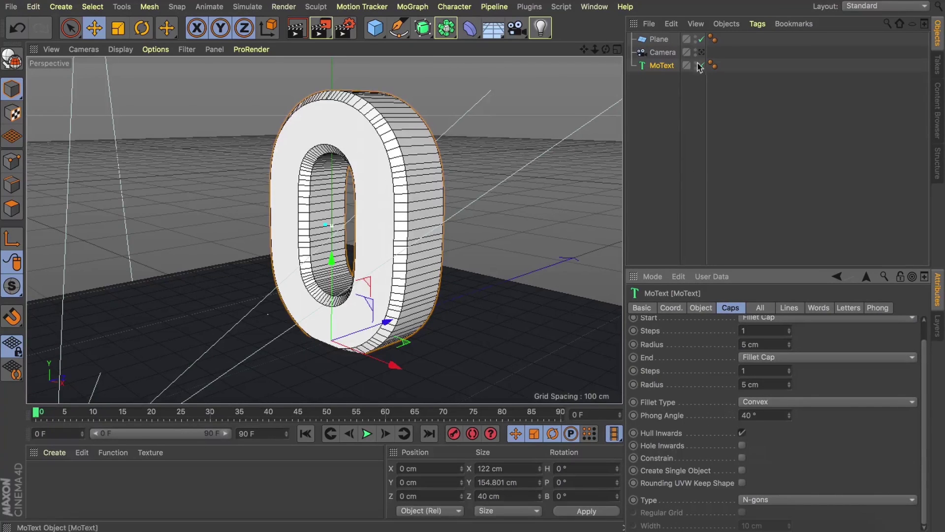
Make the caps Quadrangles on a Regular Grid with a larger width.
{"action": "left_click", "coordinate": [749, 500]}
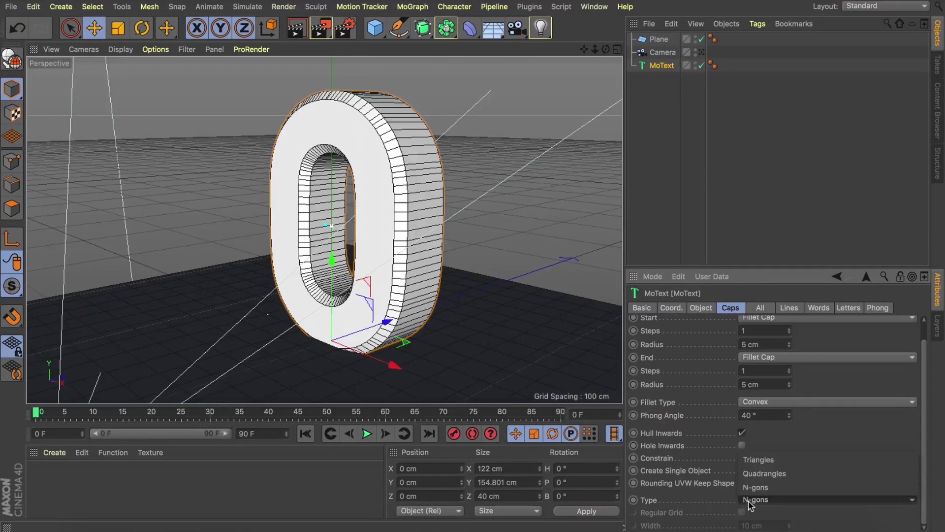
{"action": "left_click", "coordinate": [760, 478]}
{"action": "left_click", "coordinate": [742, 513]}
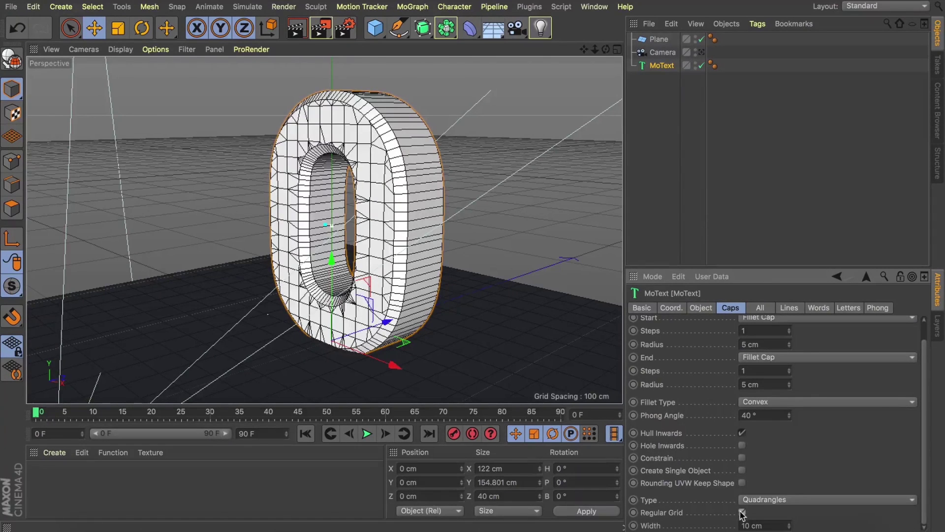
{"action": "left_click_drag", "start_coordinate": [788, 525], "coordinate": [797, 526]}
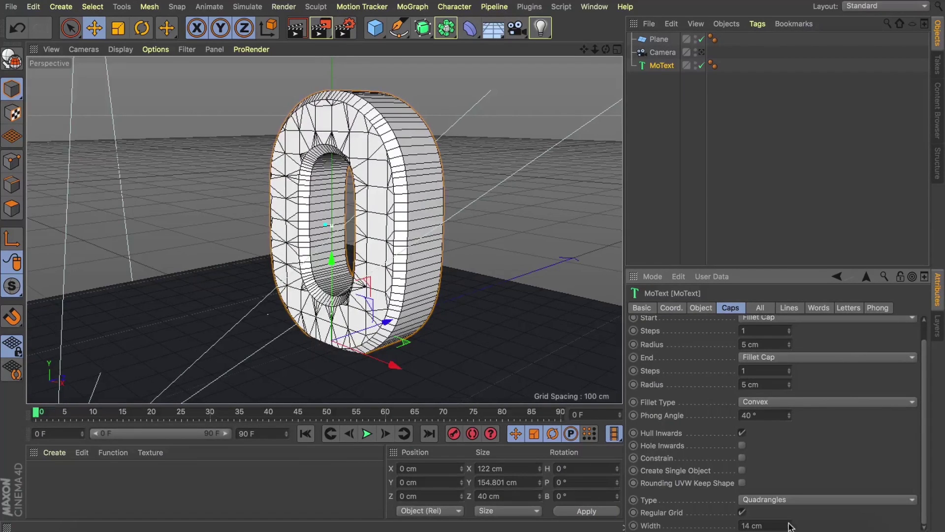
Rename the plane to Floor and enable Create Single Object on the text.
{"action": "left_click", "coordinate": [701, 52]}
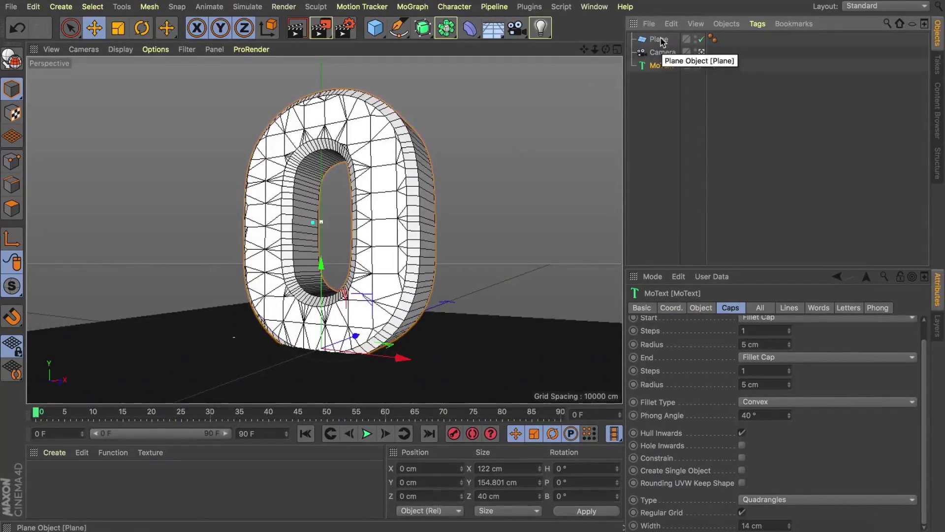
{"action": "left_click_drag", "start_coordinate": [607, 50], "coordinate": [659, 68]}
{"action": "double_click", "coordinate": [660, 66]}
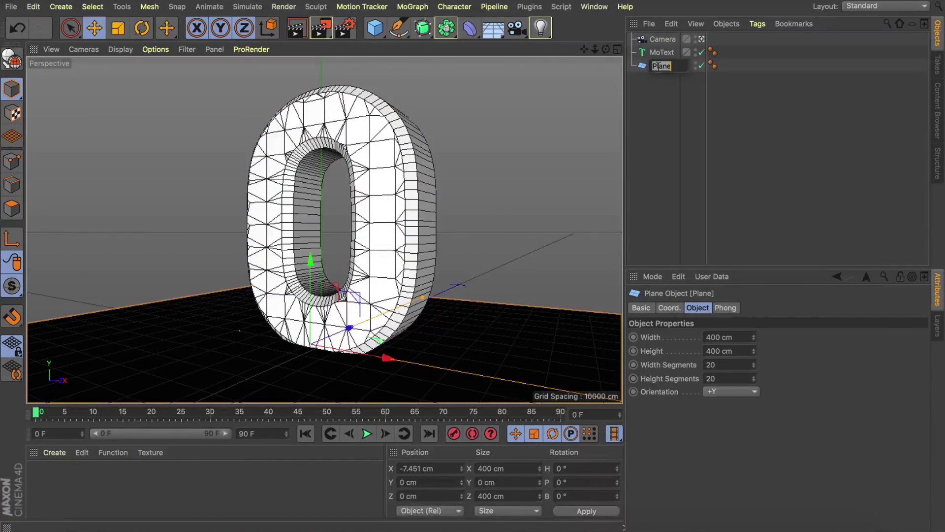
{"action": "type", "text": "Floor"}
{"action": "key", "text": "Return"}
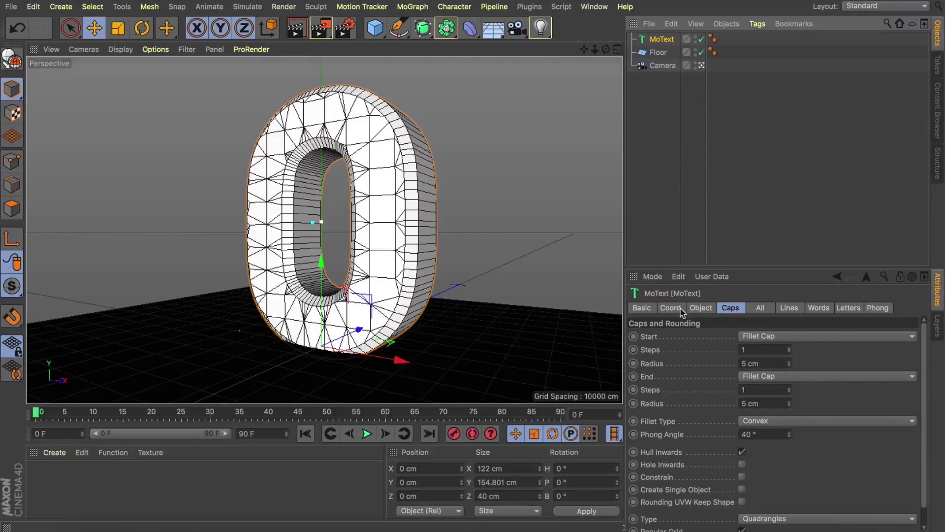
{"action": "left_click", "coordinate": [742, 489]}
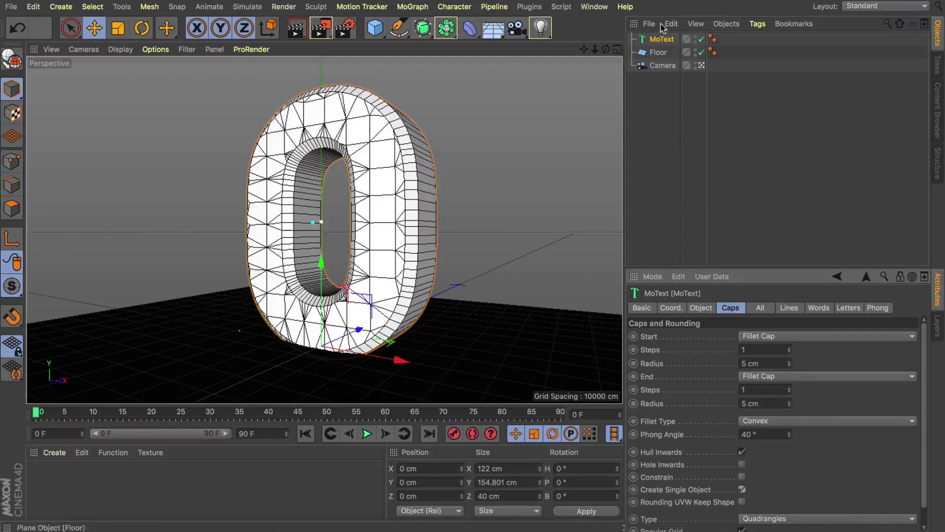
Parent the MoText under a Voronoi Fracture, preview an offset, then undo it back to 0 cm.
{"action": "left_click", "coordinate": [421, 7]}
{"action": "left_click", "coordinate": [427, 196], "text": "alt"}
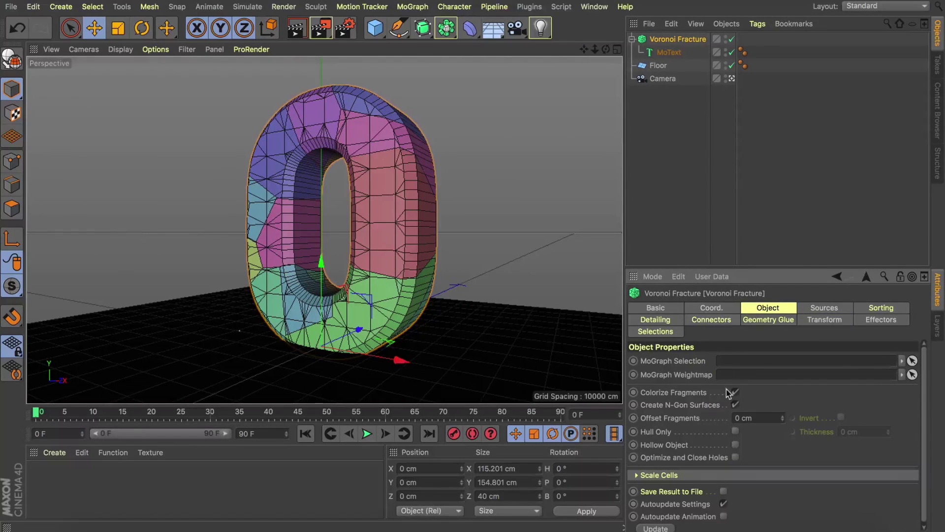
{"action": "mouse_move", "coordinate": [784, 422]}
{"action": "left_mouse_down"}
{"action": "mouse_move", "coordinate": [785, 411]}
{"action": "mouse_move", "coordinate": [784, 426]}
{"action": "left_mouse_up"}
{"action": "key", "text": "super"}
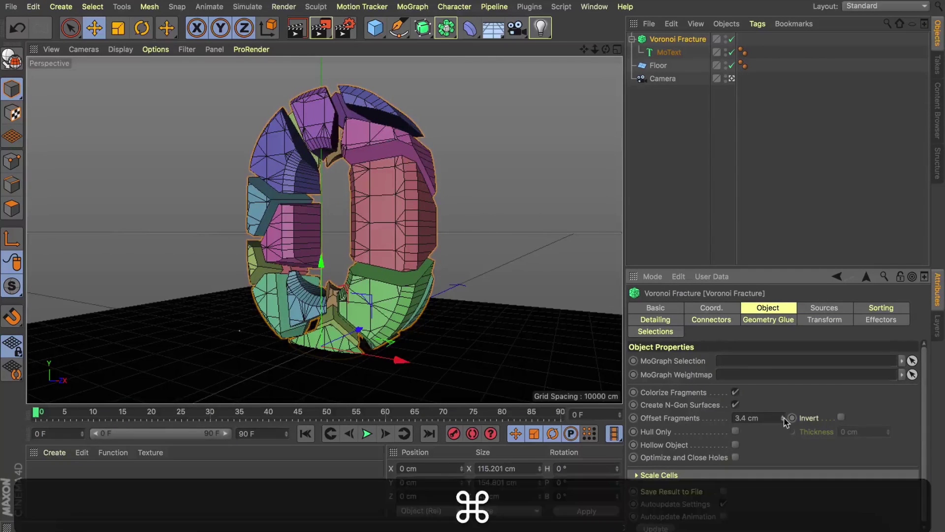
{"action": "key", "text": "super+z"}
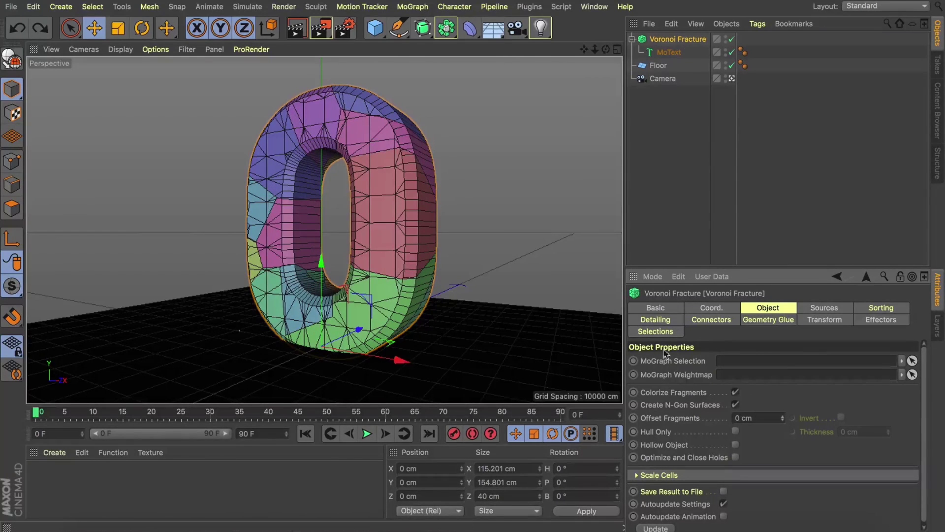
{"action": "left_click", "coordinate": [643, 321]}
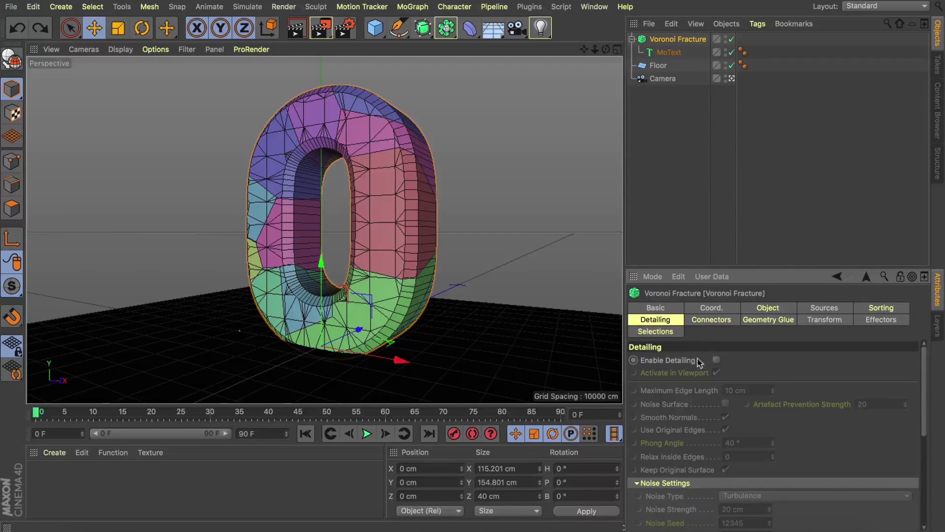
Enable Detailing on the fracture and view the O frontally with plain shading.
{"action": "left_click", "coordinate": [716, 361]}
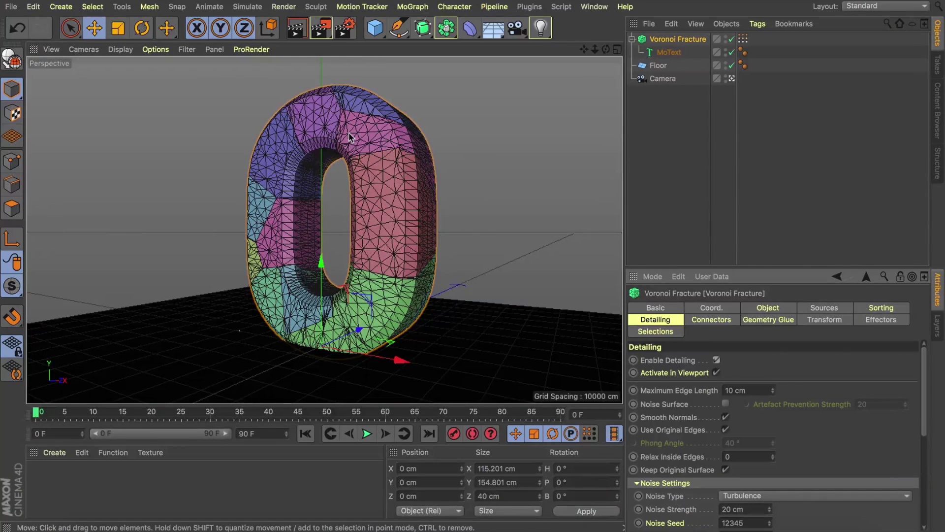
{"action": "key", "text": "n"}
{"action": "key", "text": "a"}
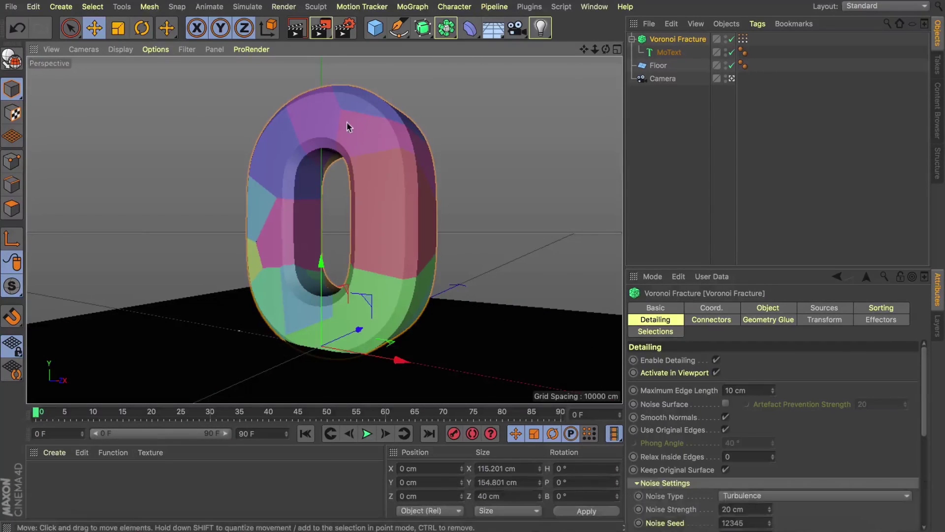
{"action": "left_click", "coordinate": [732, 78]}
{"action": "left_click_drag", "start_coordinate": [605, 50], "coordinate": [688, 333]}
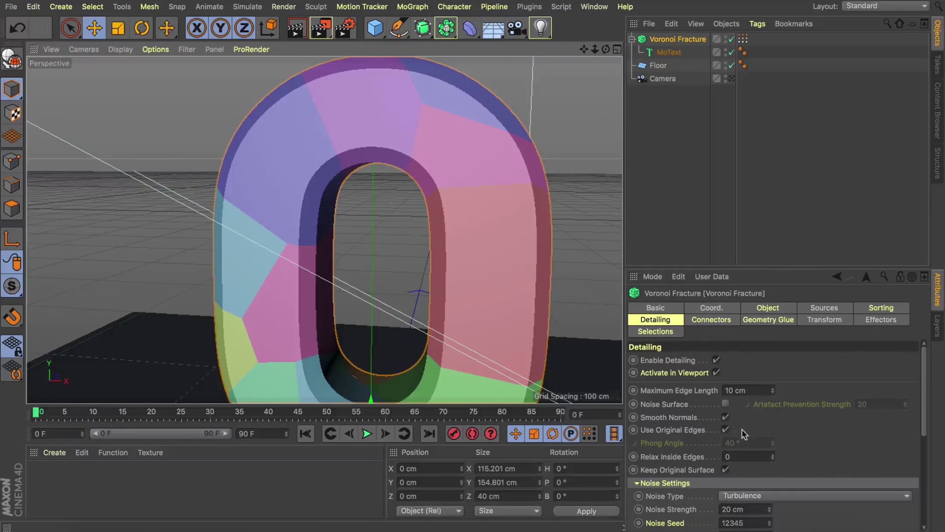
Enable Noise Surface and turn off Use Original Edges and Keep Original Surface.
{"action": "left_click", "coordinate": [726, 403]}
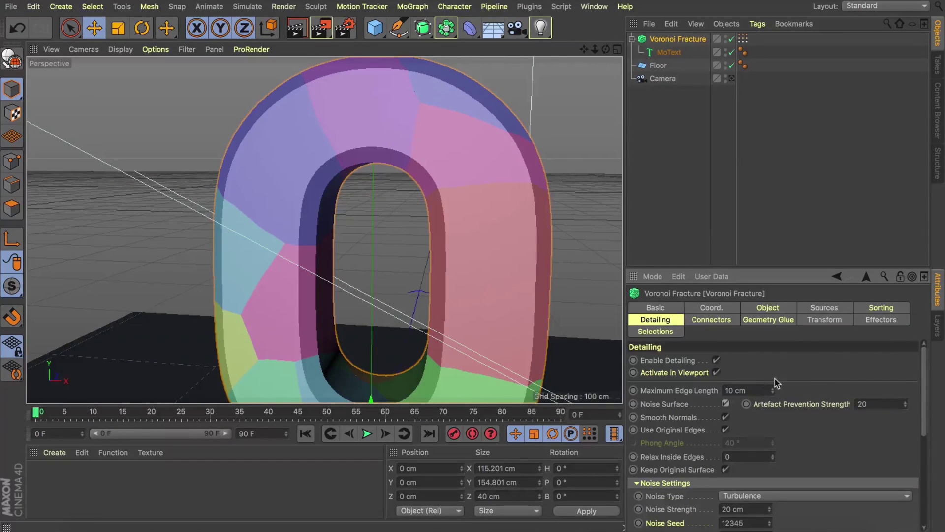
{"action": "left_click", "coordinate": [726, 430]}
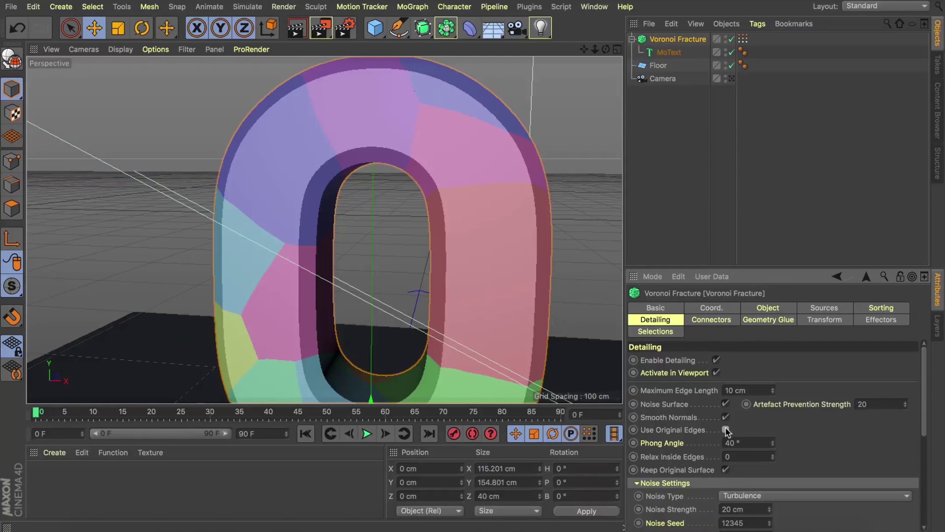
{"action": "left_click", "coordinate": [726, 470]}
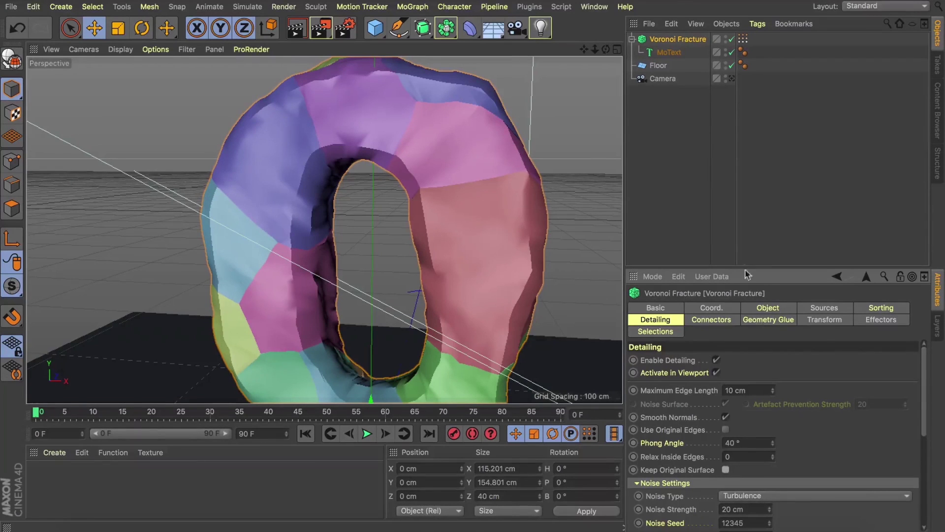
{"action": "left_click", "coordinate": [732, 79]}
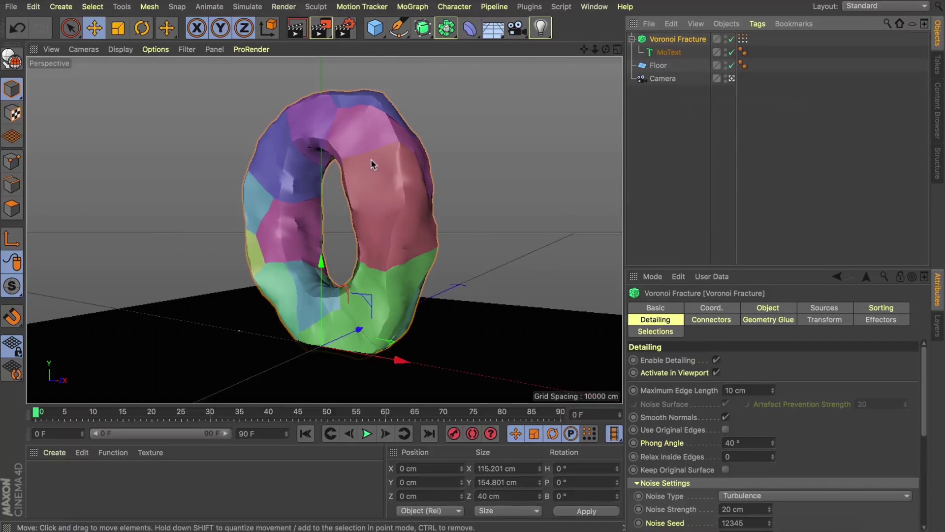
Test Offset Fragments to inspect the cracks, then set it back to 0 cm.
{"action": "left_click", "coordinate": [782, 308]}
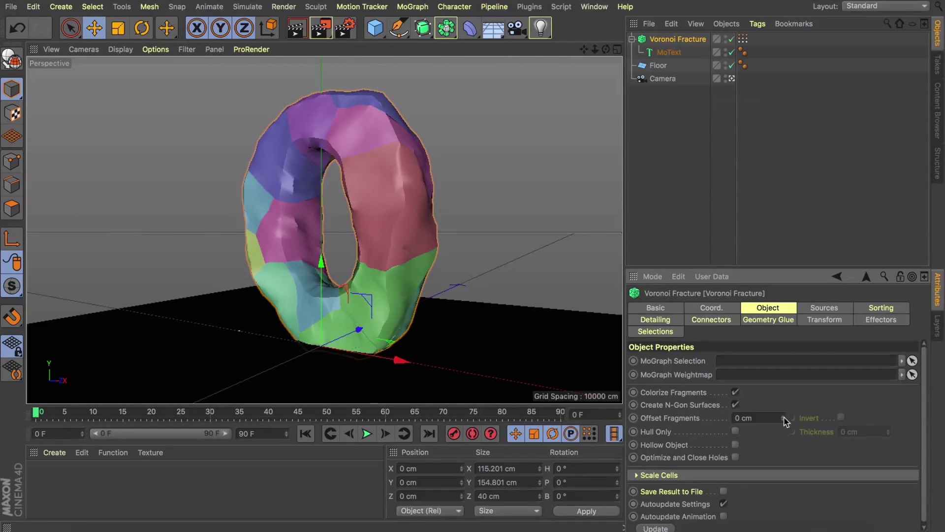
{"action": "left_click_drag", "start_coordinate": [784, 419], "coordinate": [784, 421]}
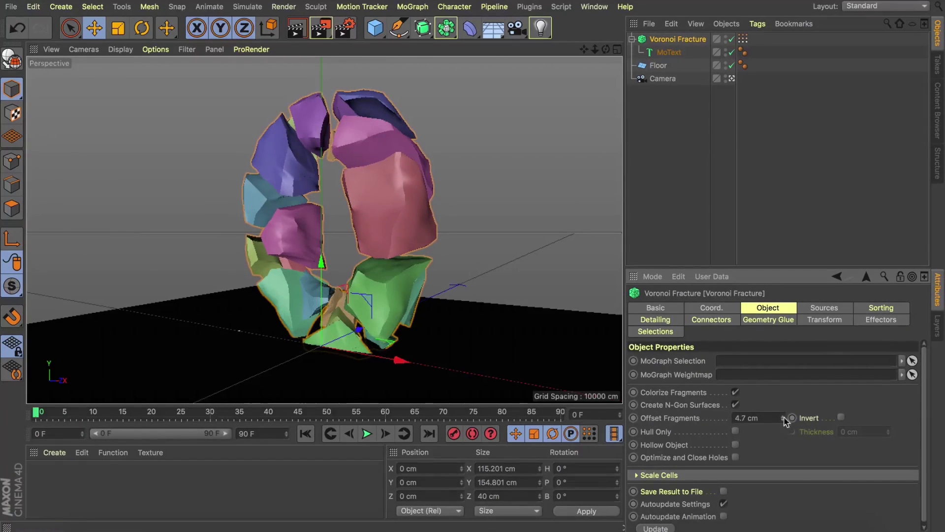
{"action": "left_click", "coordinate": [655, 319]}
{"action": "left_click", "coordinate": [717, 360]}
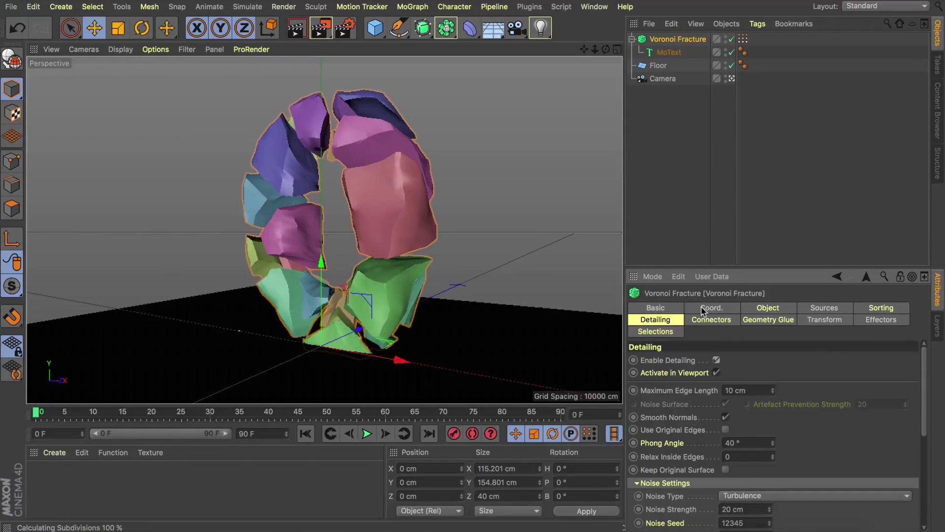
{"action": "left_click", "coordinate": [755, 310]}
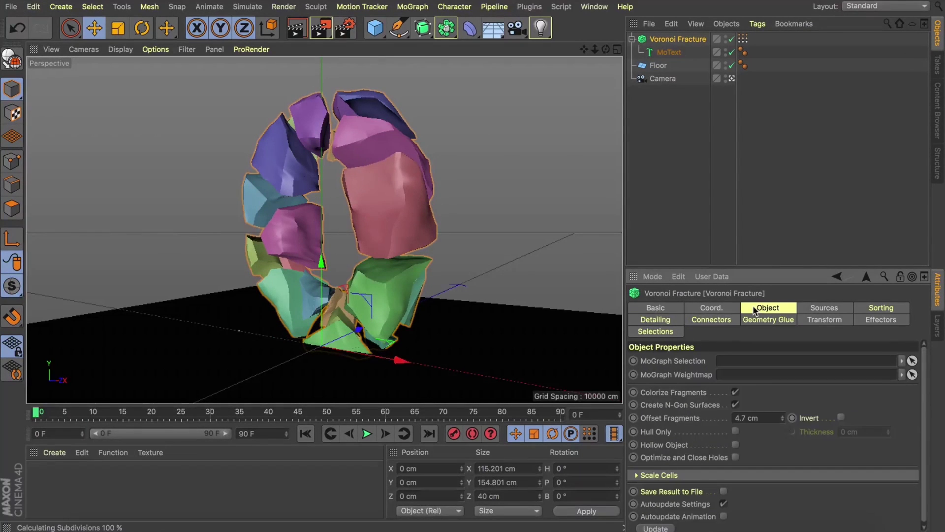
{"action": "double_click", "coordinate": [743, 418]}
{"action": "type", "text": "0"}
{"action": "key", "text": "Return"}
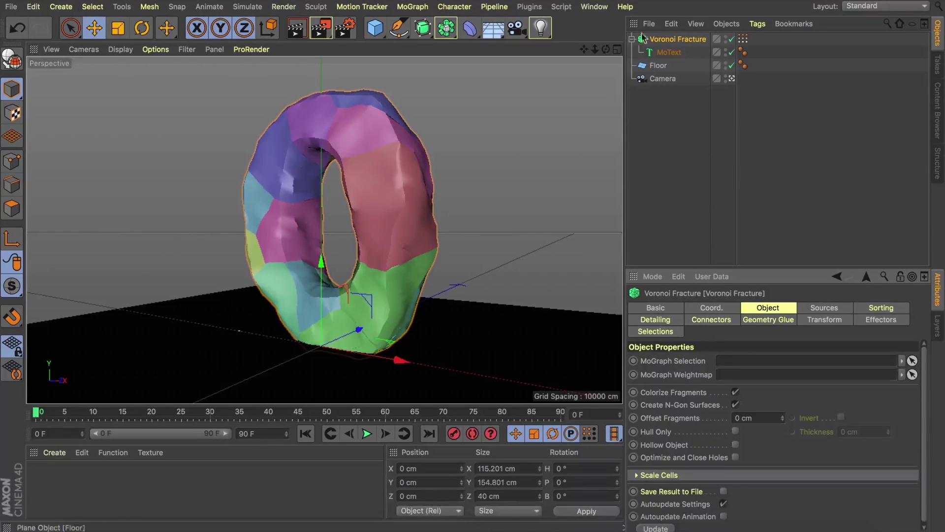
{"action": "key", "text": "alt"}
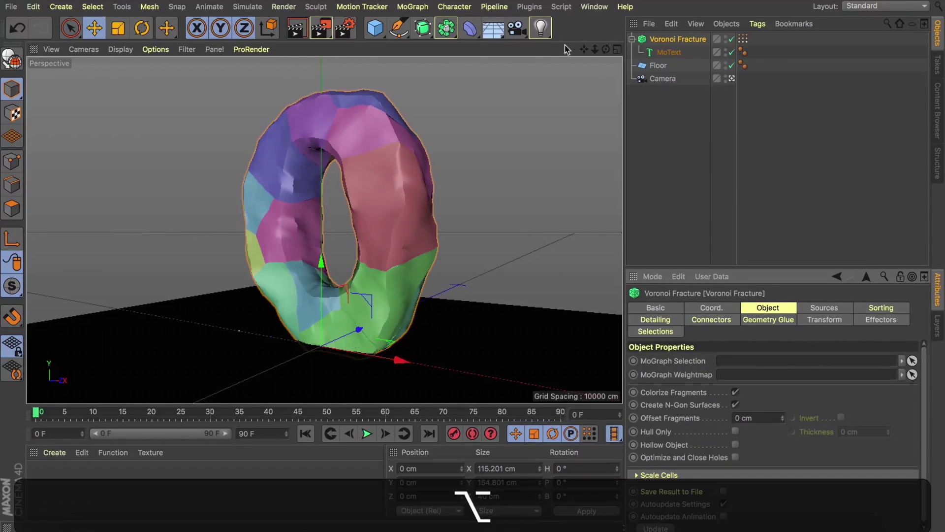
Wrap the Voronoi Fracture in a Subdivision Surface and view it with Gouraud Shading (Lines).
{"action": "left_click", "coordinate": [425, 29], "text": "alt"}
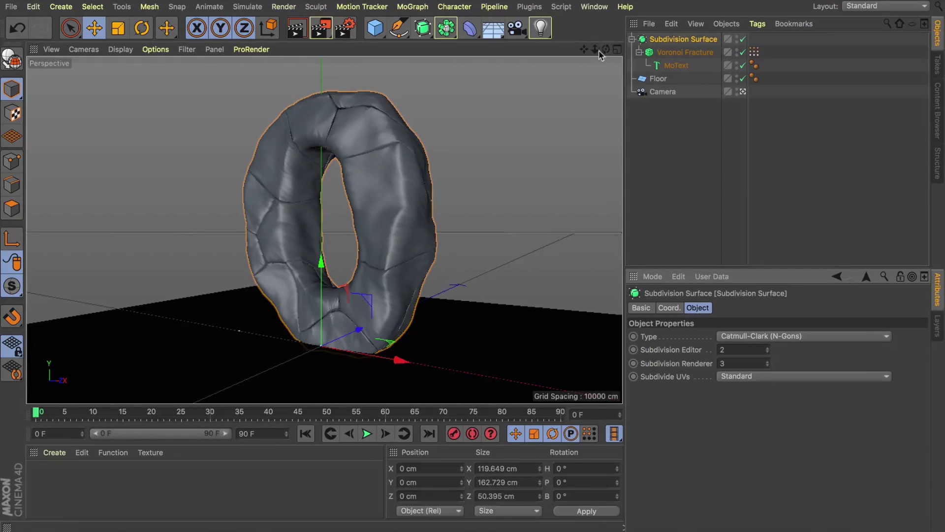
{"action": "mouse_move", "coordinate": [605, 49]}
{"action": "left_mouse_down"}
{"action": "mouse_move", "coordinate": [617, 63]}
{"action": "mouse_move", "coordinate": [608, 51]}
{"action": "mouse_move", "coordinate": [613, 56]}
{"action": "left_mouse_up"}
{"action": "left_click", "coordinate": [687, 126]}
{"action": "left_click", "coordinate": [743, 91]}
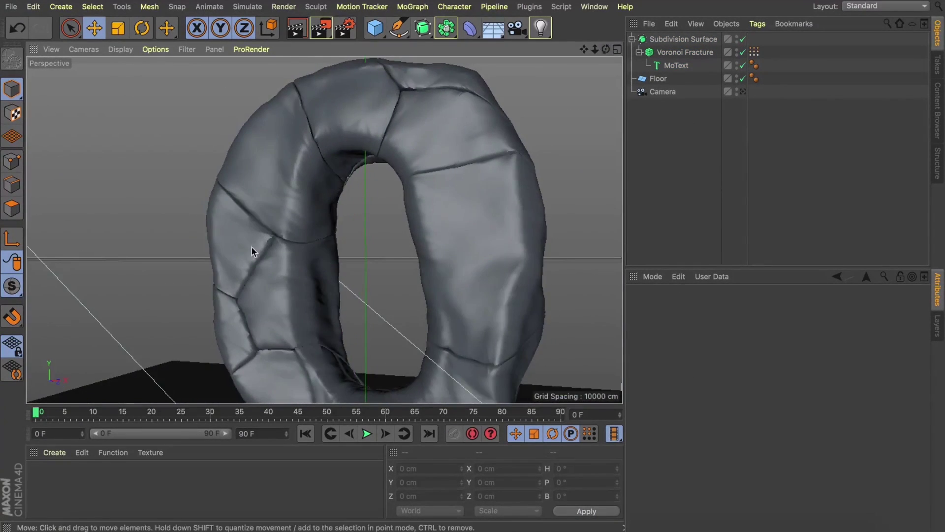
{"action": "scroll", "coordinate": [252, 247], "scroll_direction": "up", "scroll_amount": 4}
{"action": "key", "text": "n"}
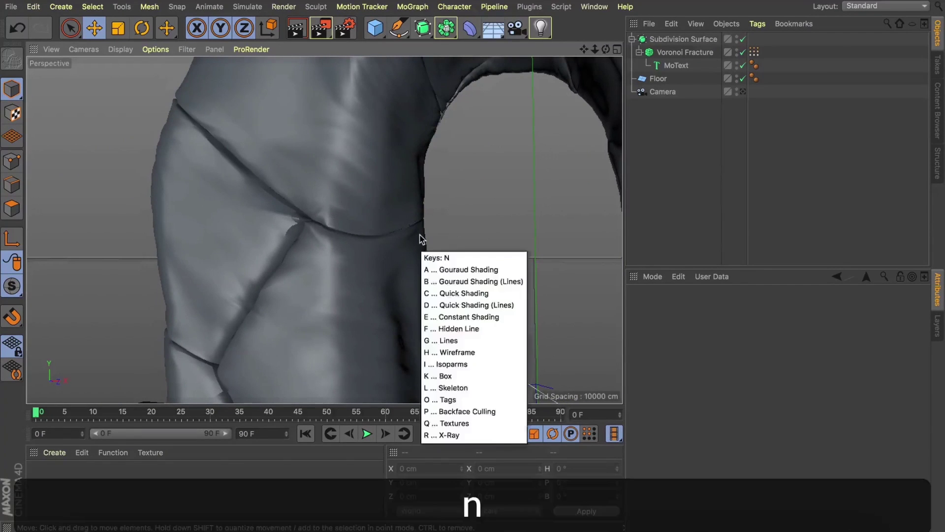
{"action": "key", "text": "b"}
{"action": "left_click", "coordinate": [685, 53]}
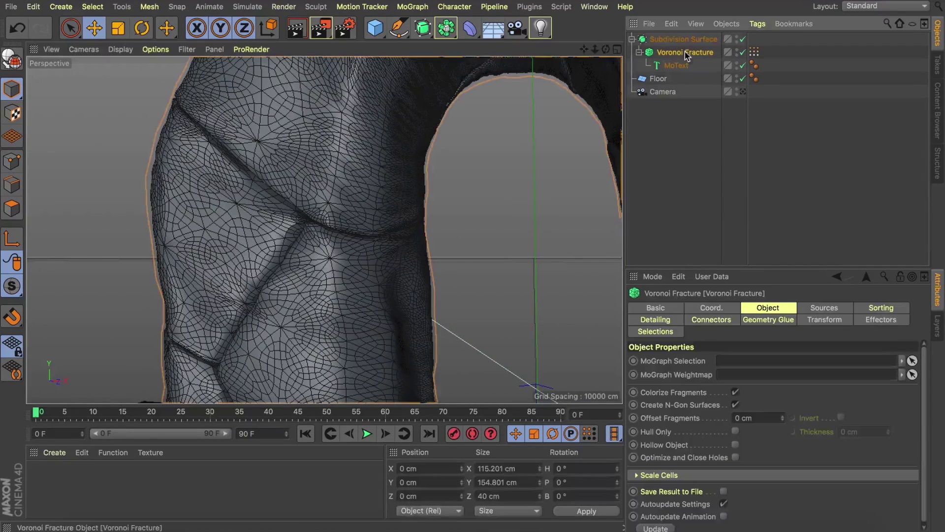
Set the detailing Maximum Edge Length to 5.1 cm and view the O with plain shading.
{"action": "left_click", "coordinate": [669, 320]}
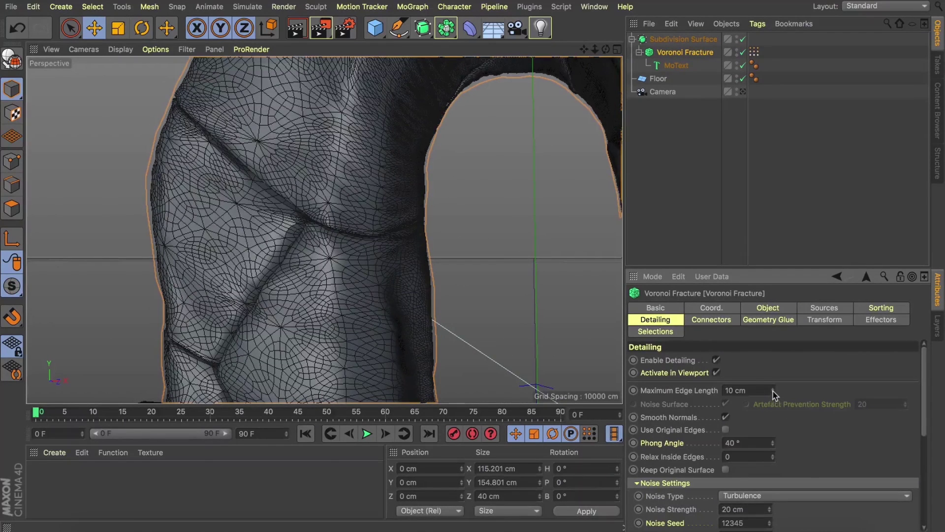
{"action": "mouse_move", "coordinate": [773, 391]}
{"action": "left_mouse_down"}
{"action": "mouse_move", "coordinate": [773, 372]}
{"action": "mouse_move", "coordinate": [772, 408]}
{"action": "mouse_move", "coordinate": [773, 390]}
{"action": "left_mouse_up"}
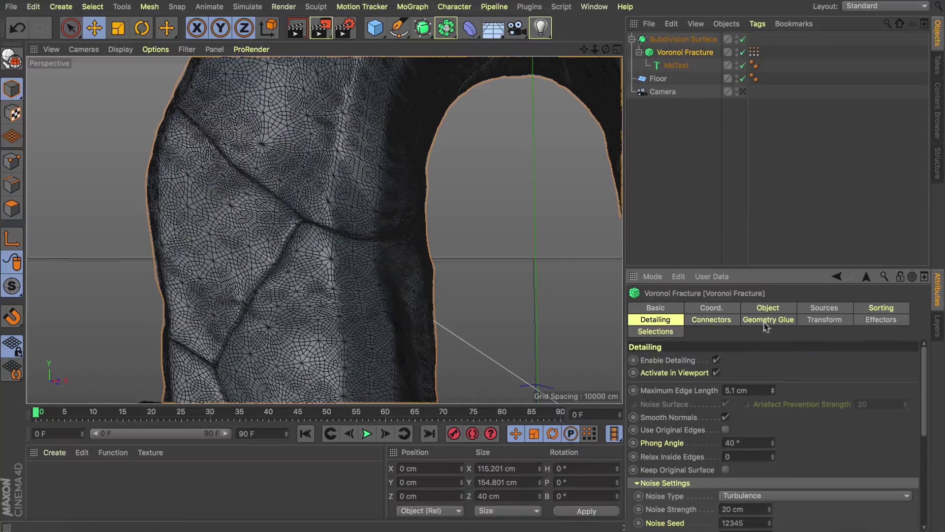
{"action": "key", "text": "n"}
{"action": "key", "text": "a"}
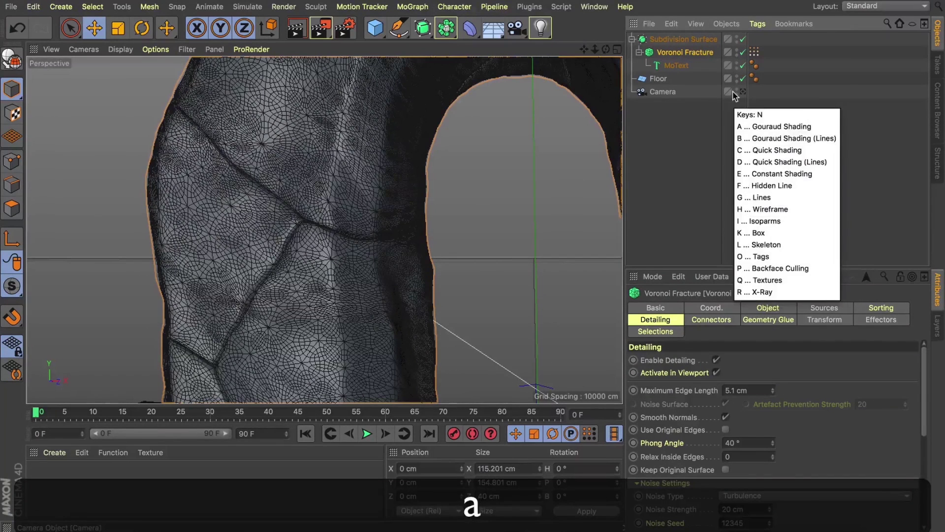
{"action": "scroll", "coordinate": [471, 157], "scroll_direction": "down", "scroll_amount": 5}
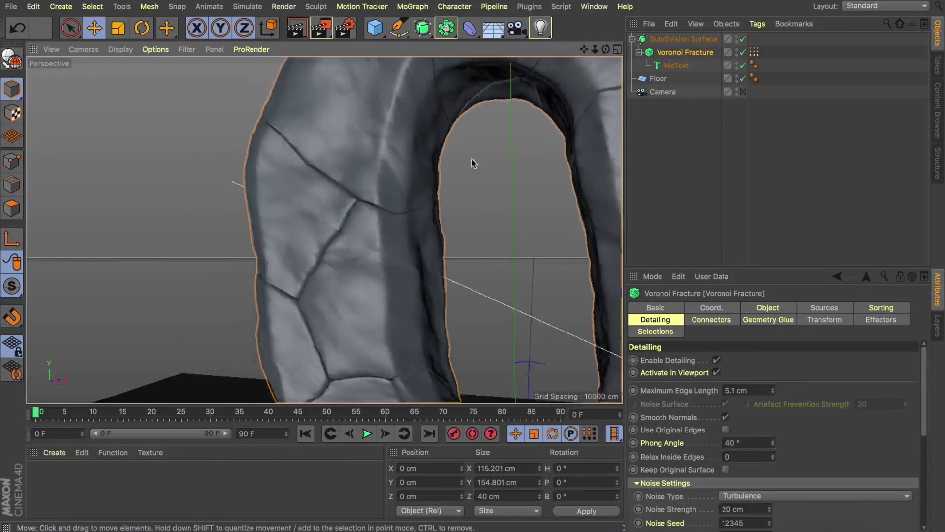
{"action": "left_click", "coordinate": [738, 92]}
{"action": "left_click_drag", "start_coordinate": [602, 50], "coordinate": [591, 54]}
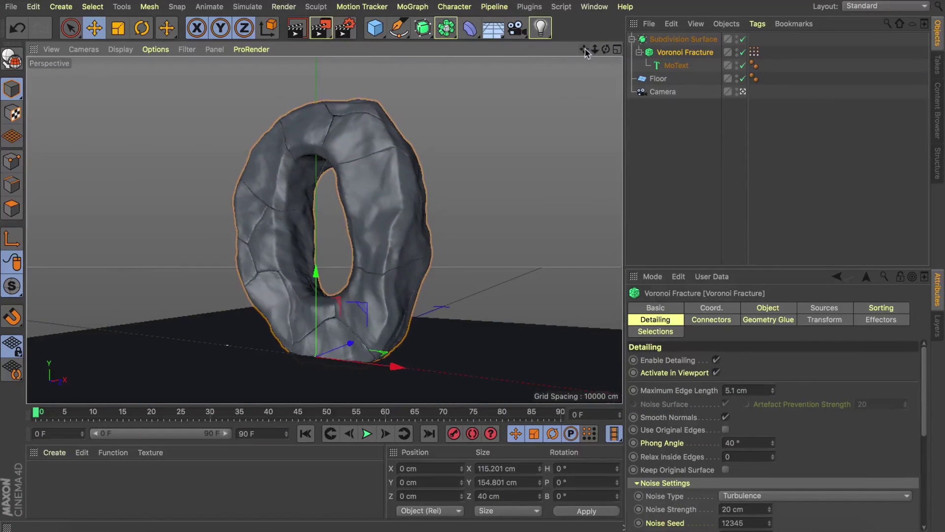
Select the Point Generator distribution source and try more points, then undo back to 20.
{"action": "left_click", "coordinate": [822, 309]}
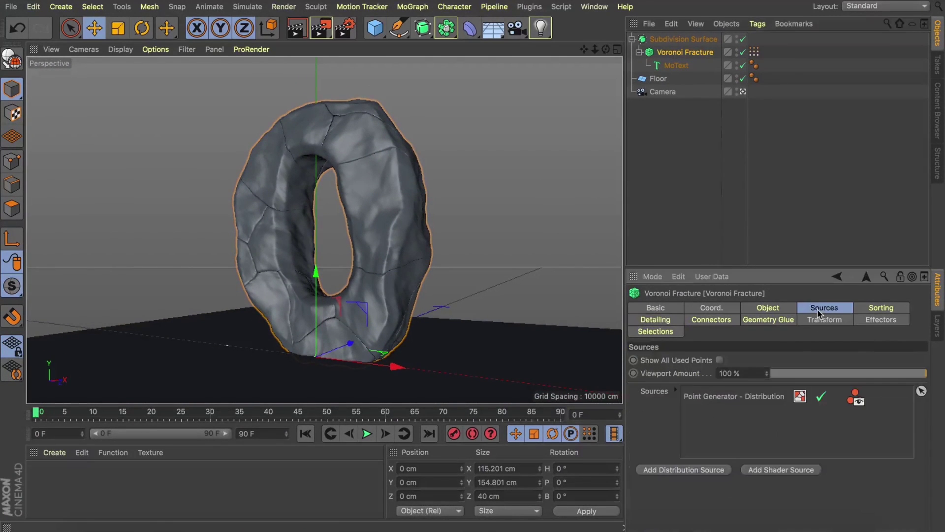
{"action": "left_click", "coordinate": [713, 397]}
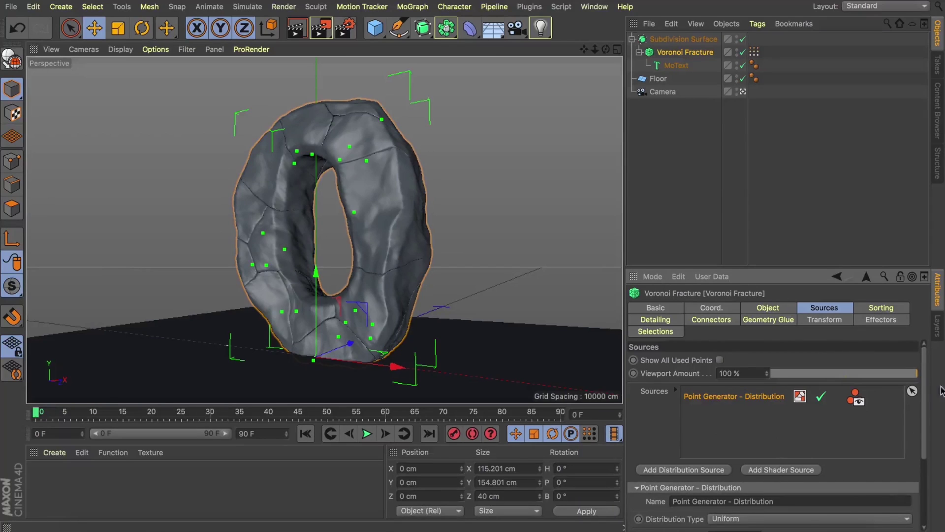
{"action": "left_click_drag", "start_coordinate": [924, 392], "coordinate": [924, 457]}
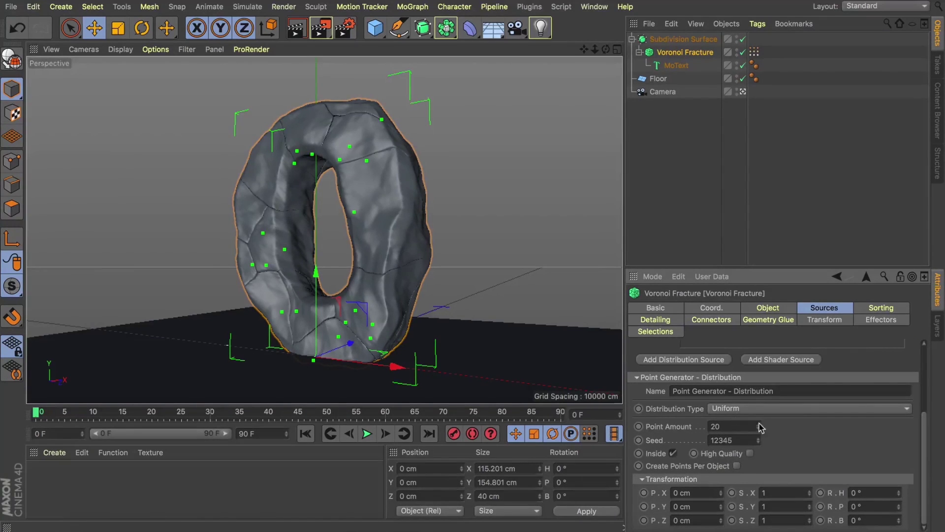
{"action": "left_click_drag", "start_coordinate": [762, 427], "coordinate": [776, 402]}
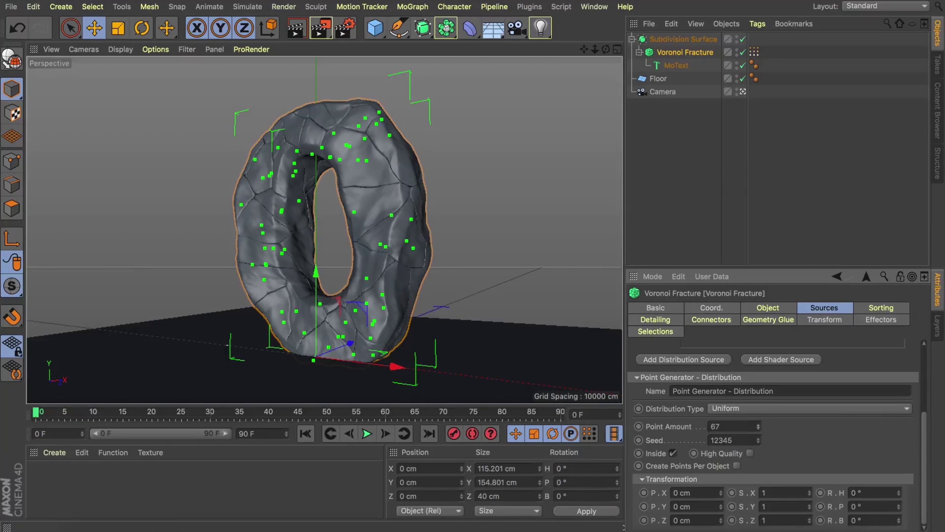
{"action": "key", "text": "super+z"}
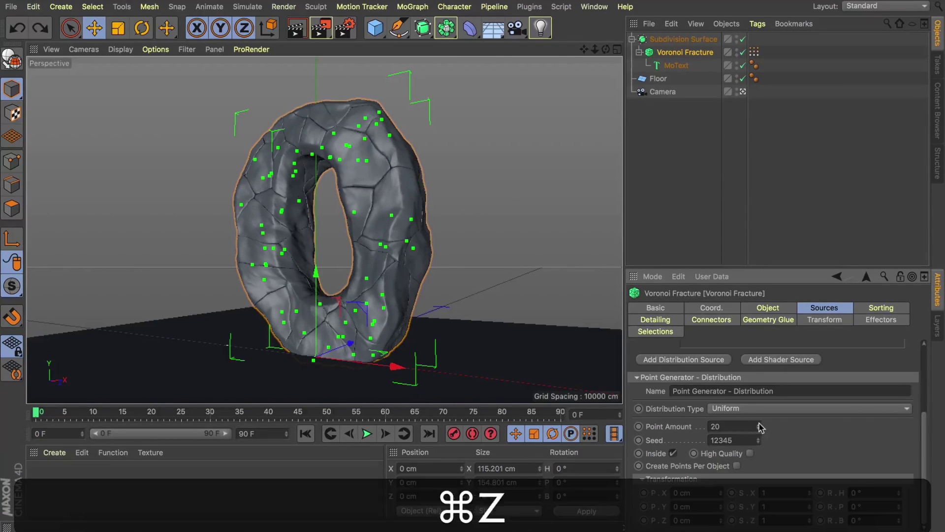
{"action": "scroll", "coordinate": [716, 384], "scroll_direction": "up", "scroll_amount": 3}
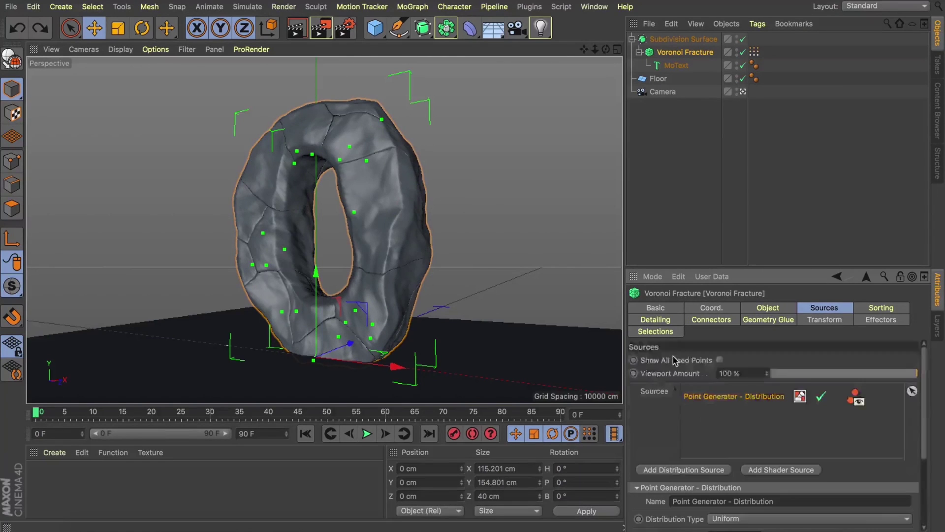
Add a second distribution source and move it to P.X -56 cm, P.Y 92 cm.
{"action": "left_click", "coordinate": [683, 471]}
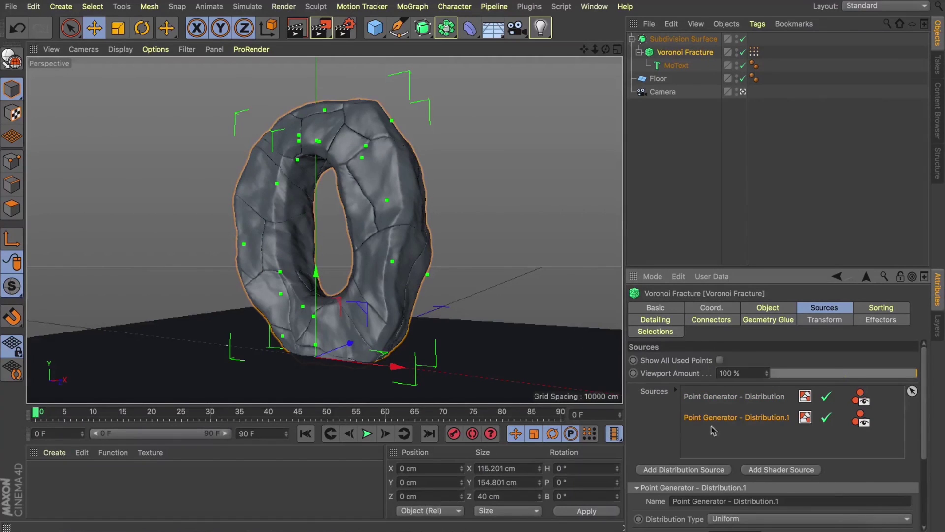
{"action": "scroll", "coordinate": [642, 435], "scroll_direction": "down", "scroll_amount": 5}
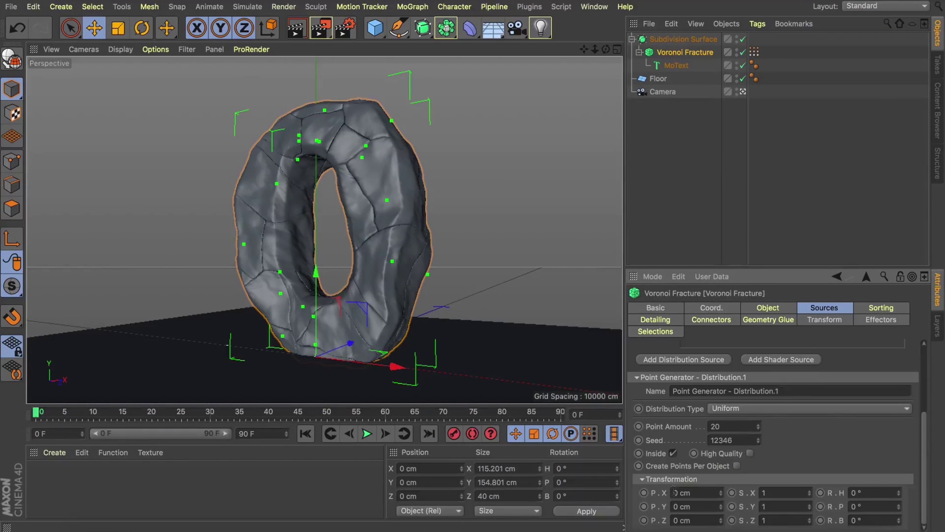
{"action": "mouse_move", "coordinate": [721, 506]}
{"action": "left_mouse_down"}
{"action": "mouse_move", "coordinate": [732, 474]}
{"action": "mouse_move", "coordinate": [733, 502]}
{"action": "mouse_move", "coordinate": [721, 494]}
{"action": "mouse_move", "coordinate": [717, 523]}
{"action": "mouse_move", "coordinate": [723, 494]}
{"action": "left_mouse_up"}
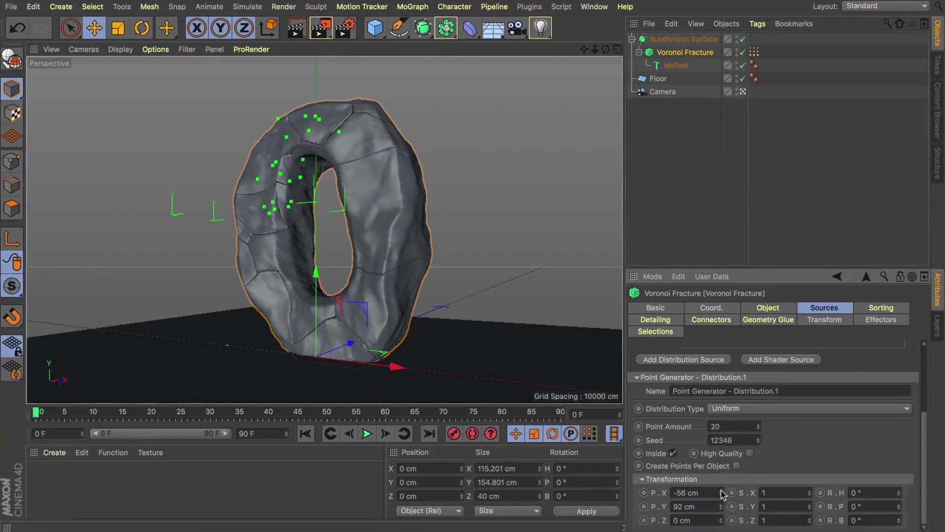
Set the second source's Point Amount to 50 and inspect the denser cracks.
{"action": "left_click", "coordinate": [742, 92]}
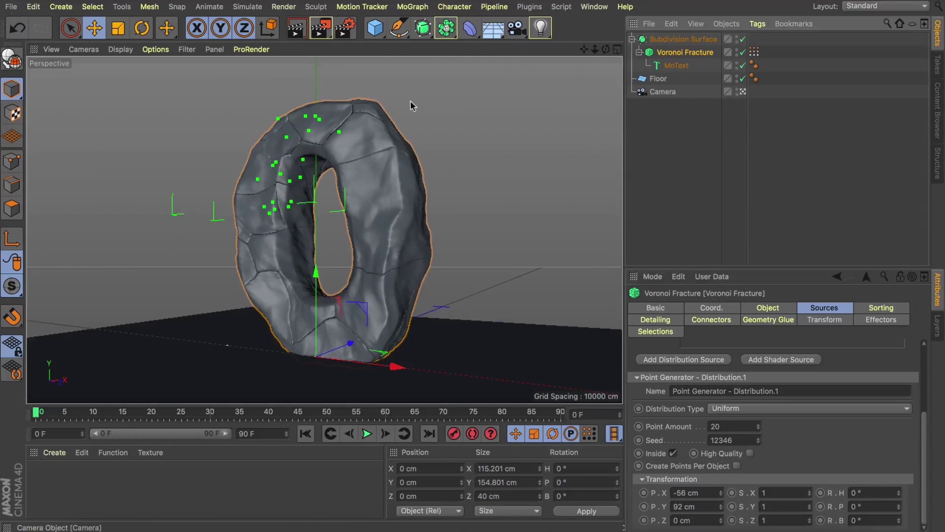
{"action": "left_click_drag", "start_coordinate": [566, 79], "coordinate": [551, 133], "text": "alt"}
{"action": "left_click_drag", "start_coordinate": [606, 49], "coordinate": [609, 51]}
{"action": "double_click", "coordinate": [734, 426]}
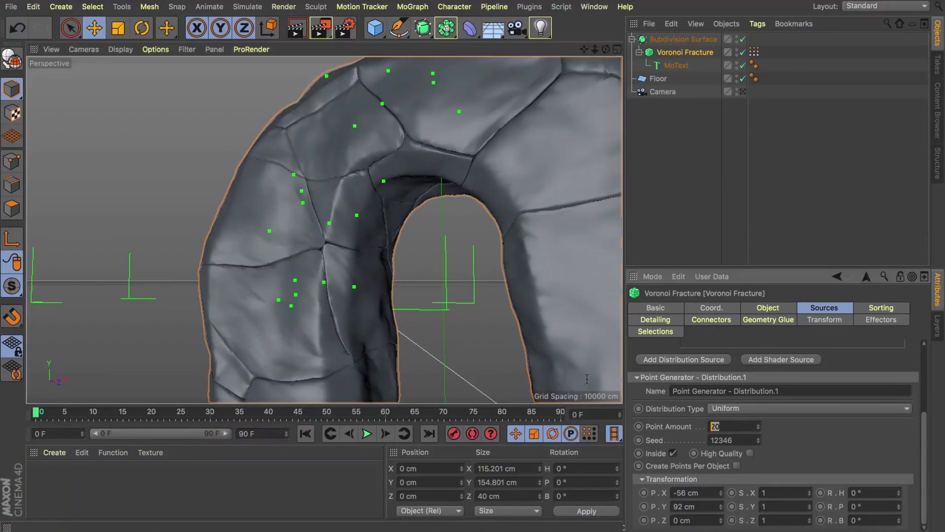
{"action": "type", "text": "50"}
{"action": "key", "text": "Return"}
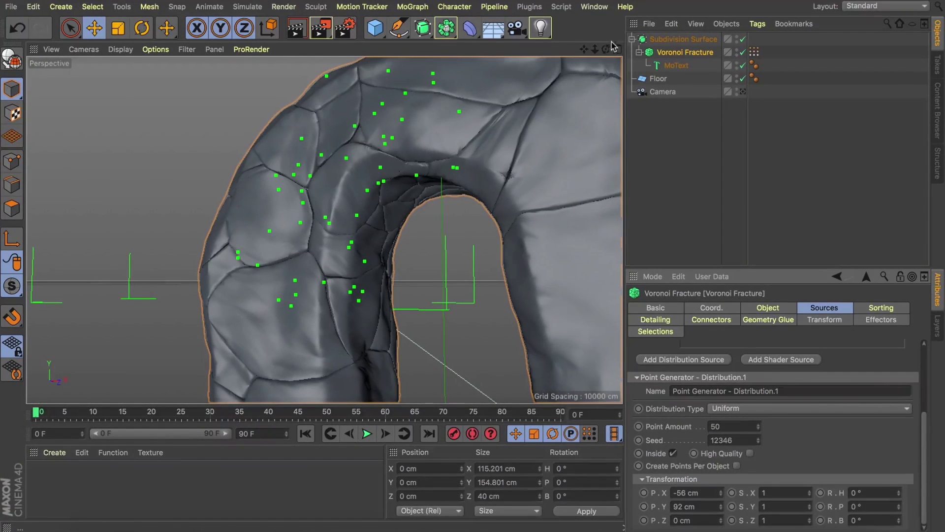
{"action": "mouse_move", "coordinate": [606, 50]}
{"action": "left_mouse_down"}
{"action": "mouse_move", "coordinate": [595, 51]}
{"action": "mouse_move", "coordinate": [610, 51]}
{"action": "left_mouse_up"}
Deselect the Voronoi Fracture and look through the render camera again.
{"action": "left_click", "coordinate": [675, 160]}
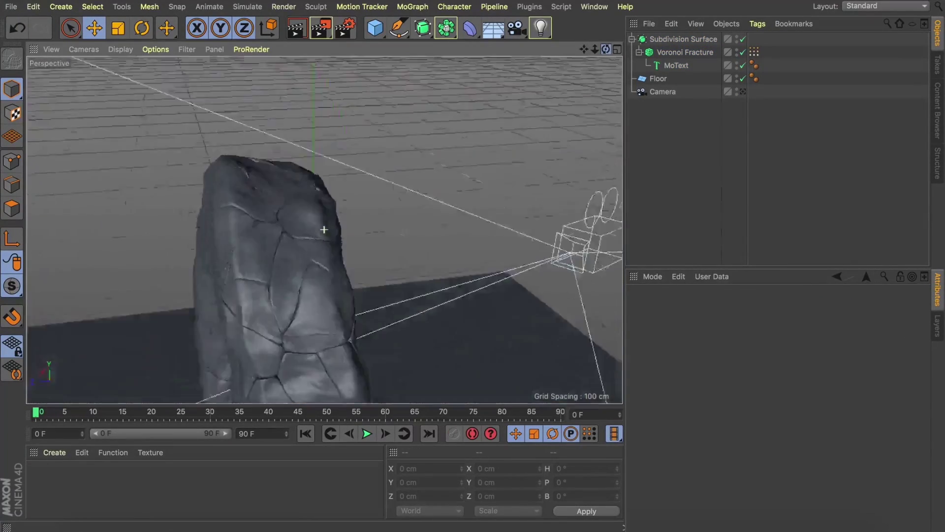
{"action": "scroll", "coordinate": [321, 224], "scroll_direction": "up", "scroll_amount": 6}
{"action": "scroll", "coordinate": [324, 229], "scroll_direction": "down", "scroll_amount": 2}
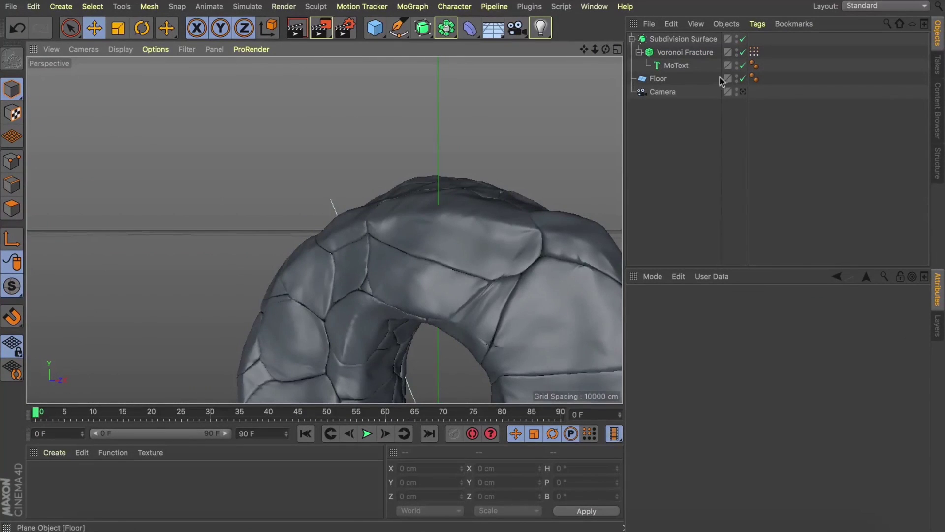
{"action": "left_click", "coordinate": [743, 91]}
Try the MoText letter as S, undo back to O, and hide the Floor.
{"action": "left_click", "coordinate": [677, 65]}
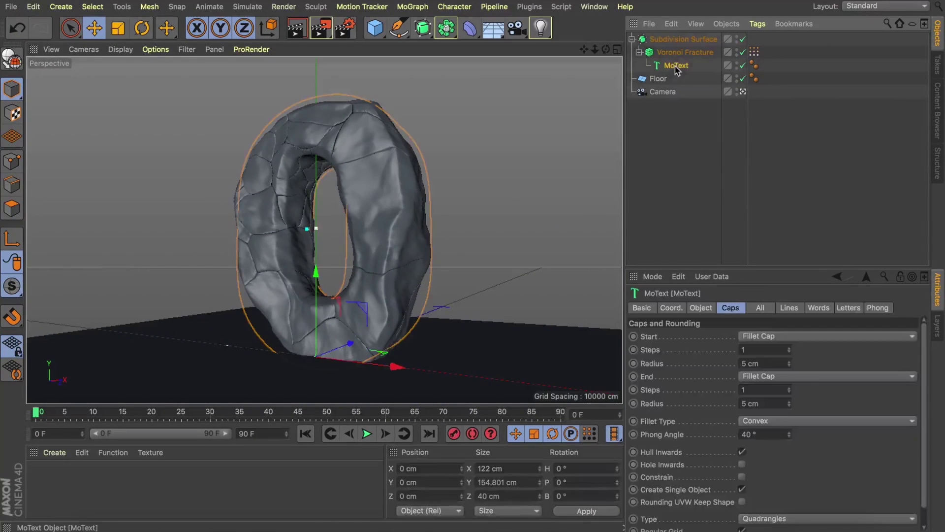
{"action": "left_click", "coordinate": [709, 309]}
{"action": "double_click", "coordinate": [676, 378]}
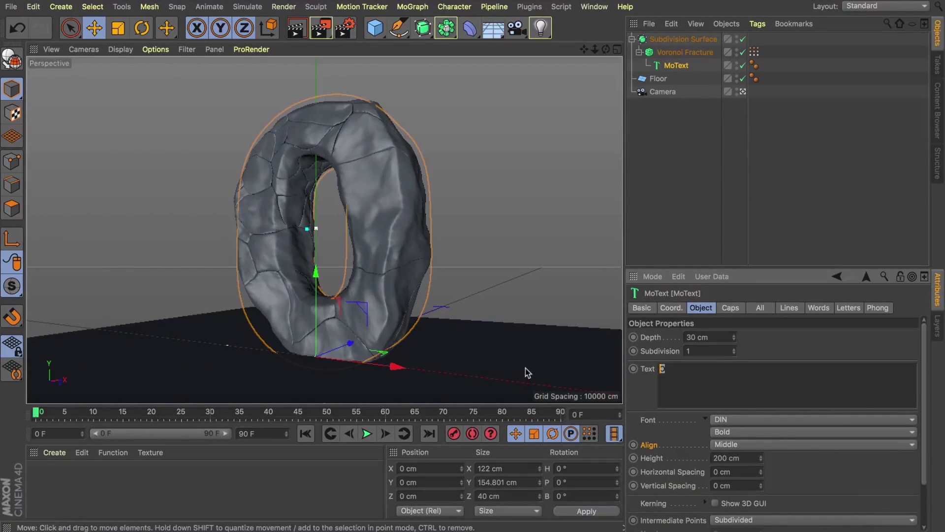
{"action": "type", "text": "S"}
{"action": "left_click", "coordinate": [646, 224]}
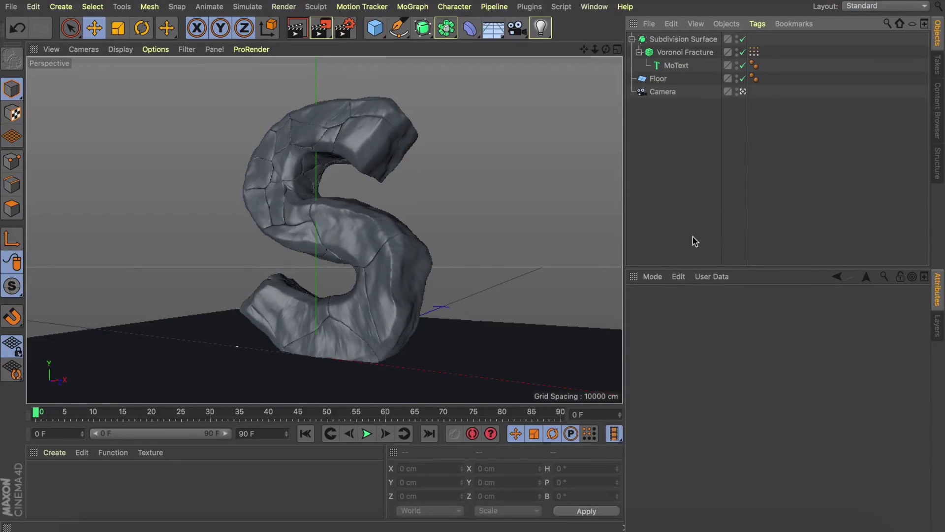
{"action": "key", "text": "super+z"}
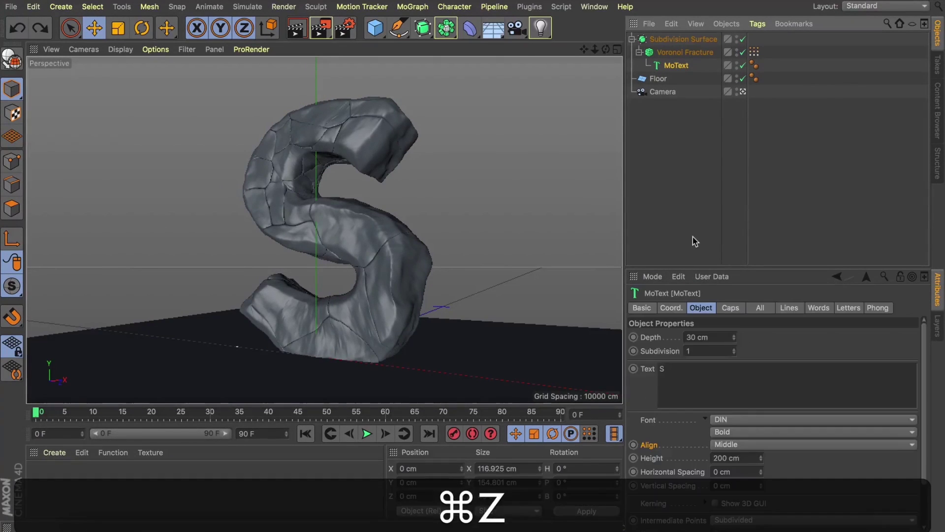
{"action": "key", "text": "super+z"}
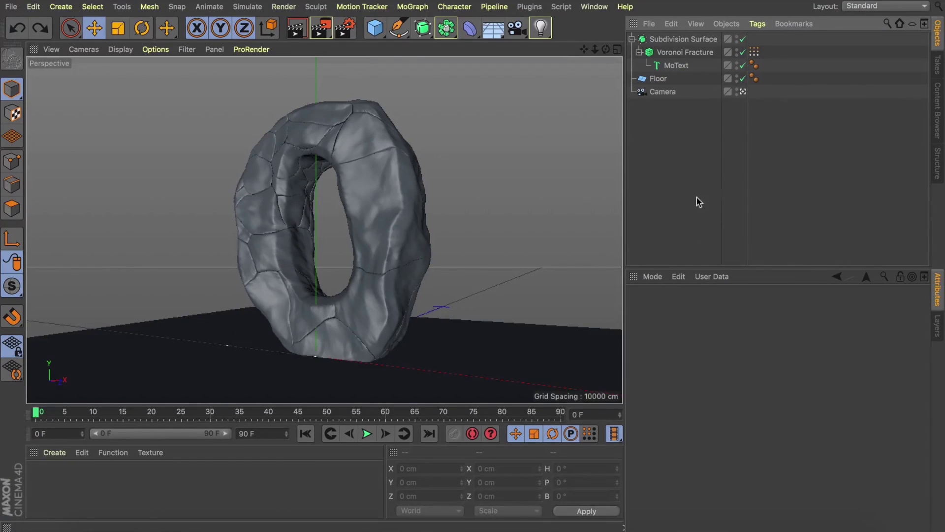
{"action": "left_click", "coordinate": [737, 78], "text": "alt"}
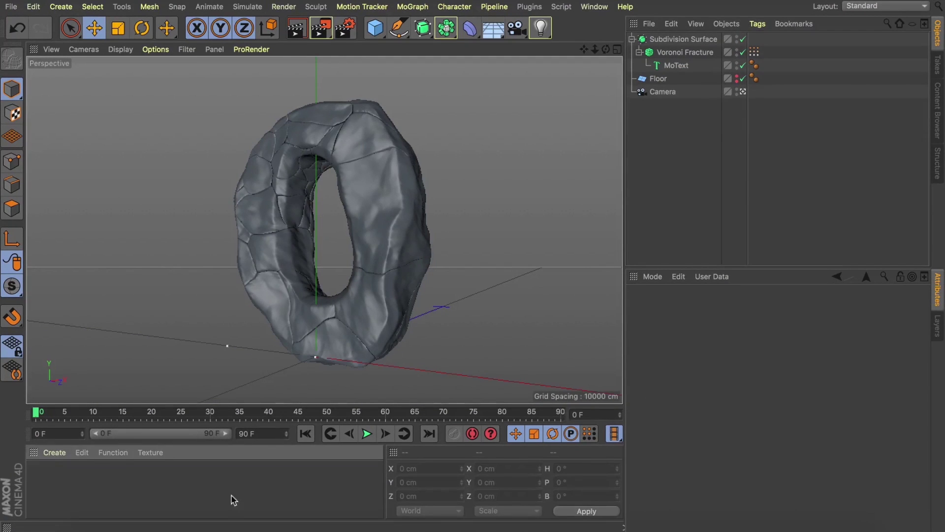
Create material Mat and load M9232.jpg as its Color texture without copying it.
{"action": "double_click", "coordinate": [234, 499]}
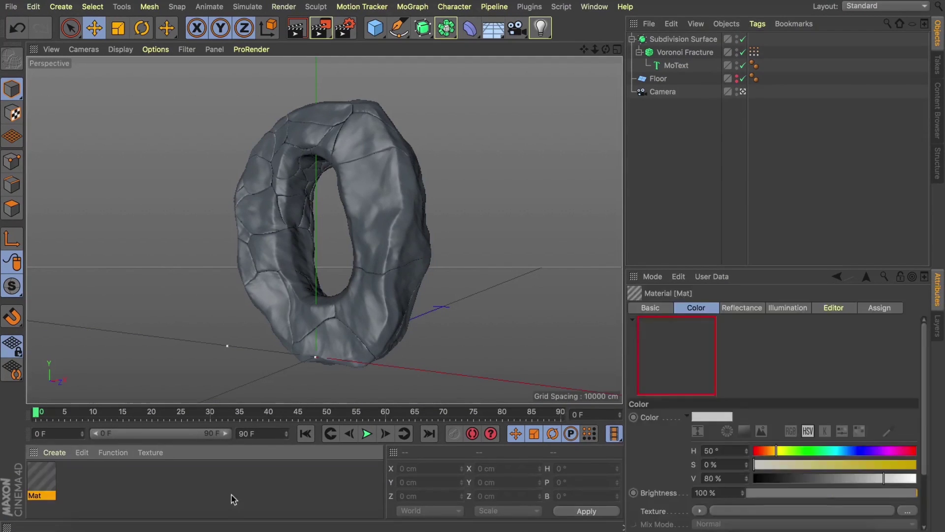
{"action": "double_click", "coordinate": [35, 474]}
{"action": "left_click", "coordinate": [216, 199]}
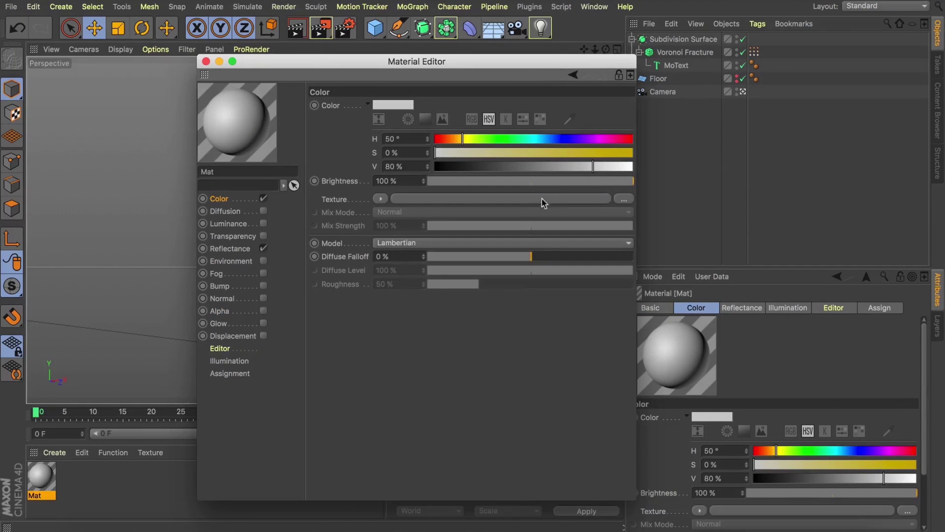
{"action": "left_click", "coordinate": [623, 199]}
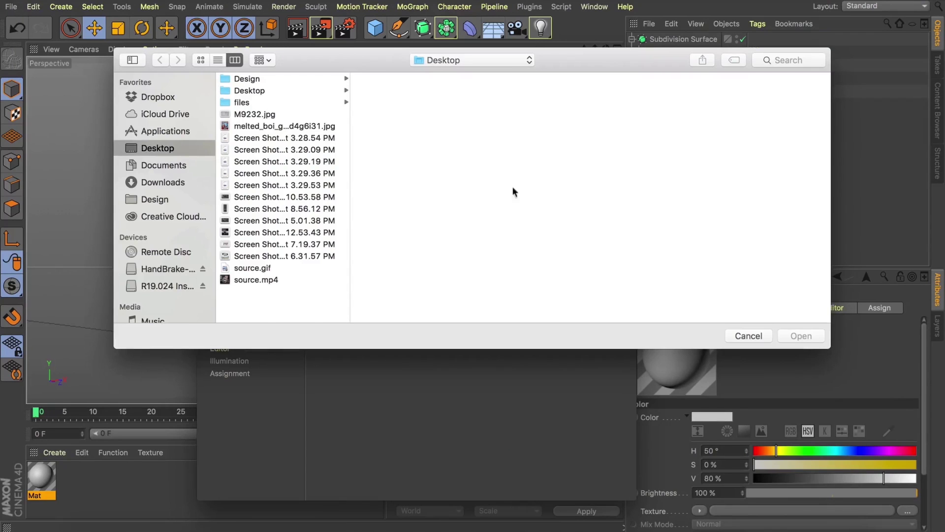
{"action": "left_click", "coordinate": [261, 115]}
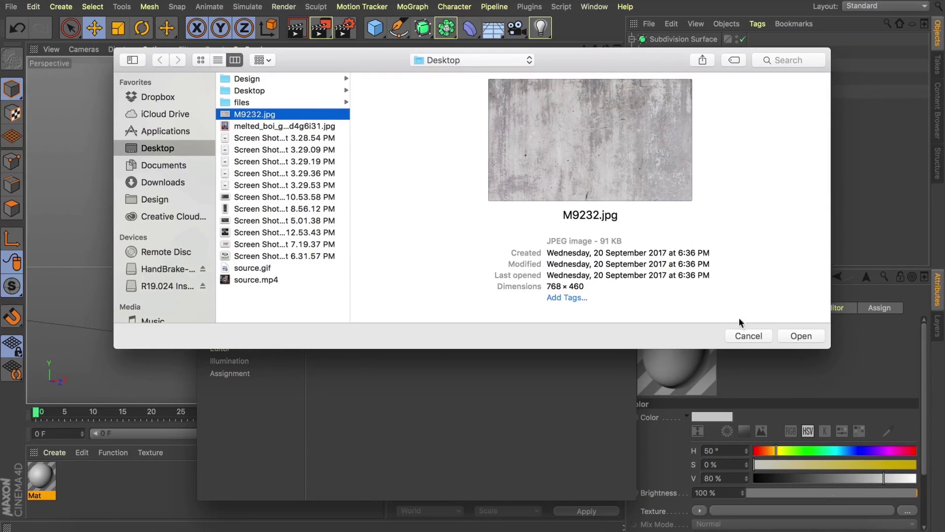
{"action": "left_click", "coordinate": [794, 336]}
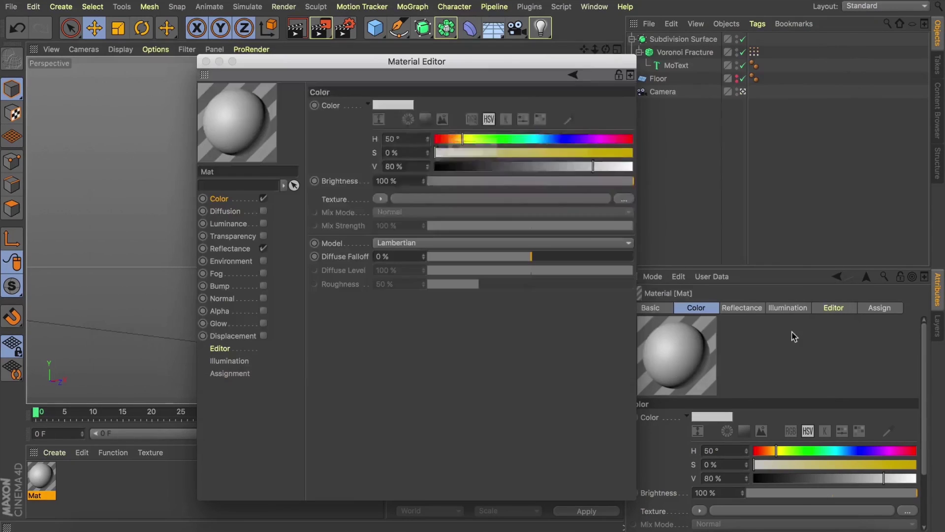
{"action": "left_click", "coordinate": [503, 178]}
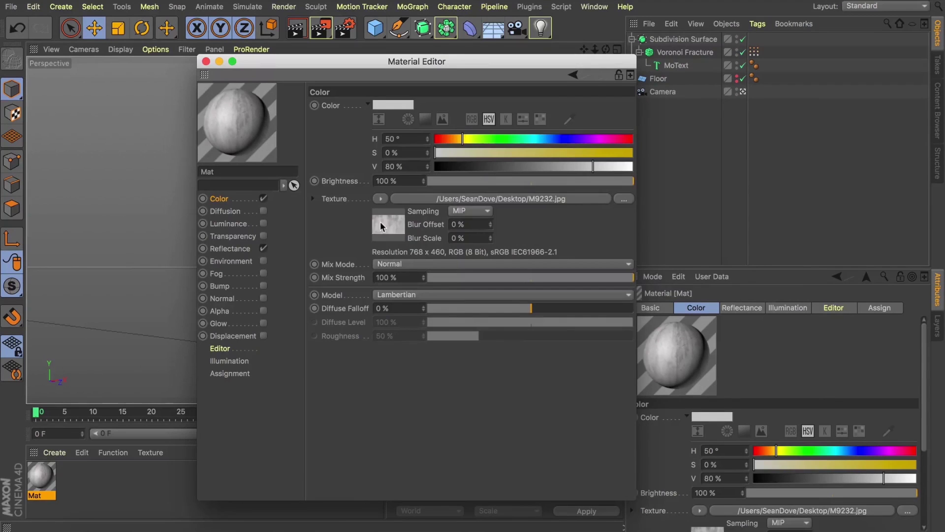
Enable Bump on Mat using M9232.jpg with a raised black point.
{"action": "left_click", "coordinate": [219, 286]}
{"action": "left_click_drag", "start_coordinate": [219, 291], "coordinate": [390, 165]}
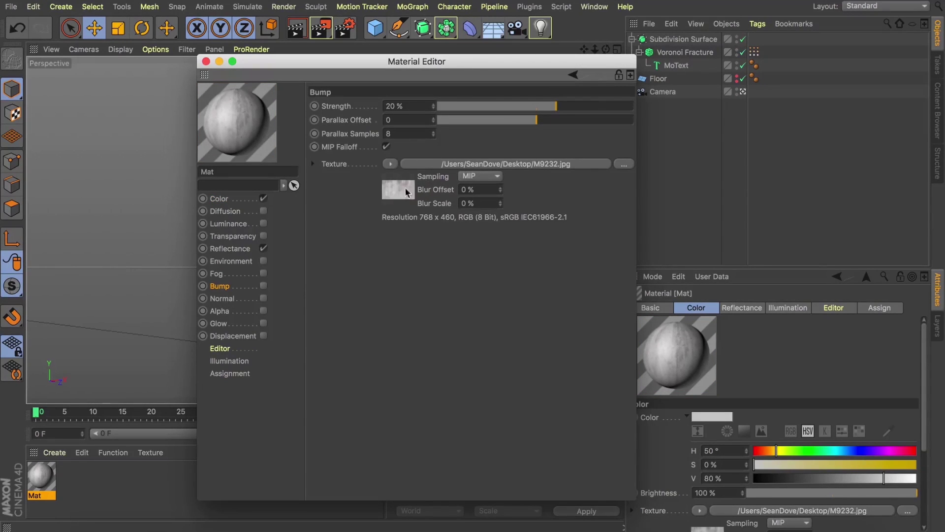
{"action": "left_click", "coordinate": [389, 189]}
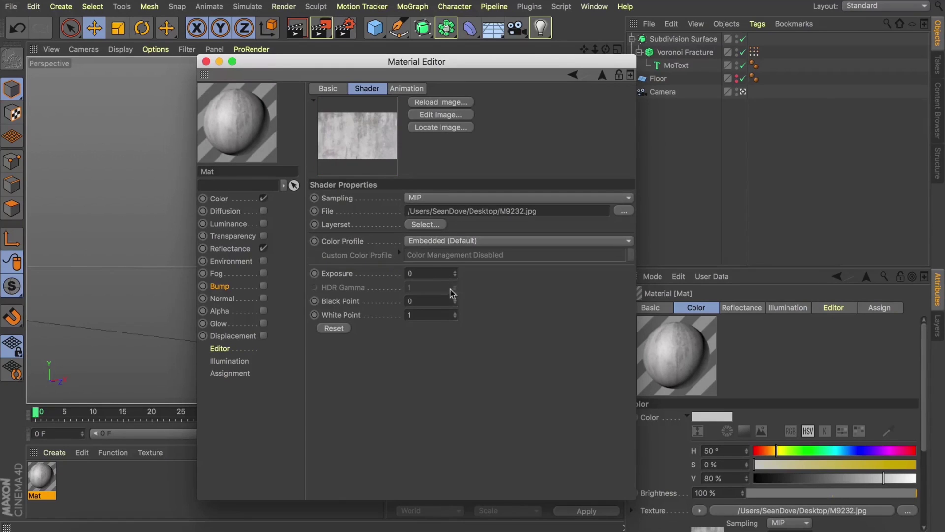
{"action": "left_click_drag", "start_coordinate": [455, 301], "coordinate": [457, 306]}
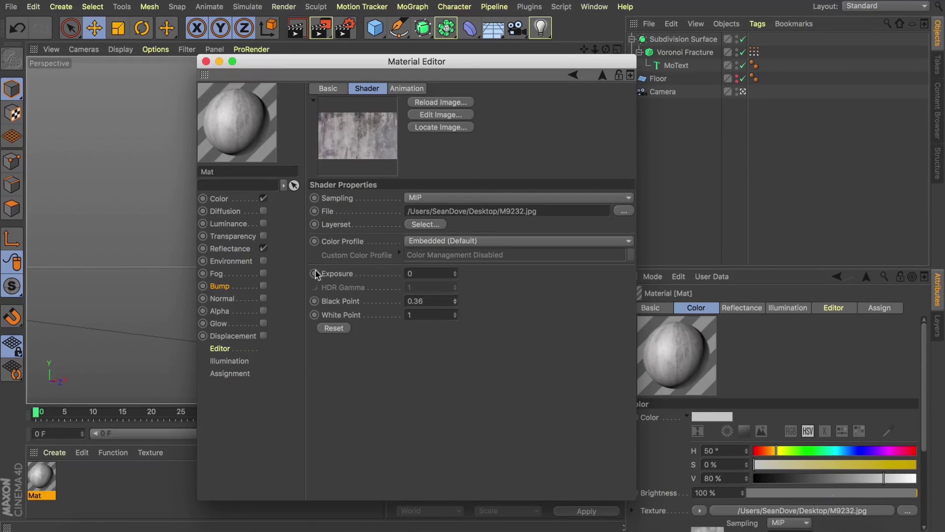
{"action": "left_click", "coordinate": [264, 286]}
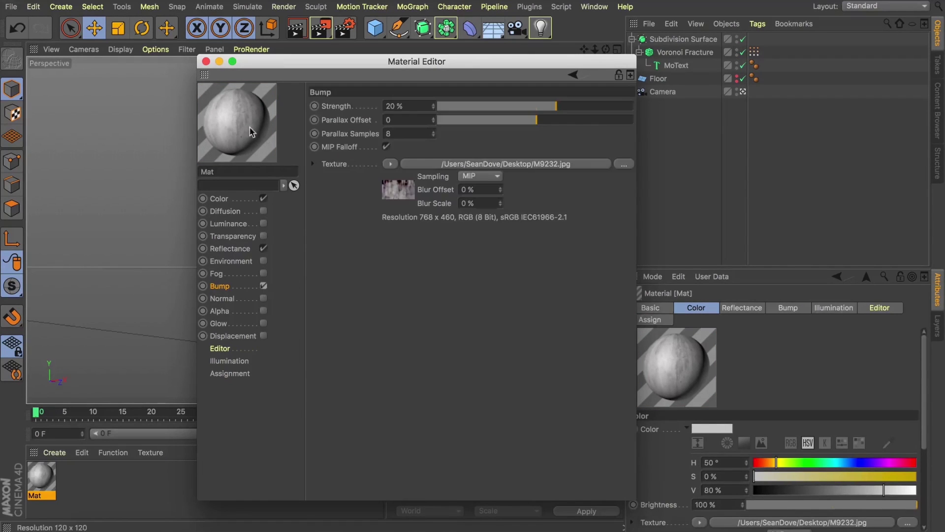
Add a Beckmann reflectance layer with Dielectric Fresnel and 15% roughness, then close the editor.
{"action": "left_click", "coordinate": [231, 249]}
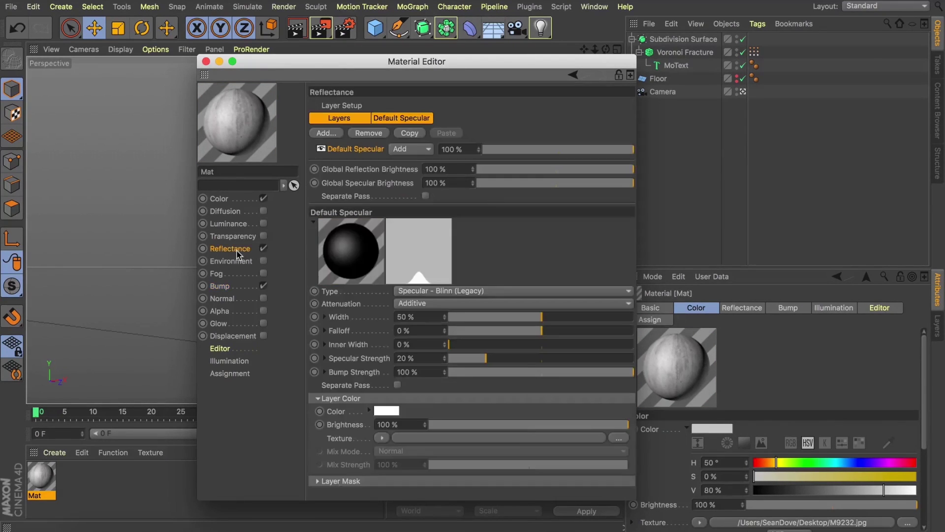
{"action": "left_click", "coordinate": [320, 133]}
{"action": "left_click", "coordinate": [367, 139]}
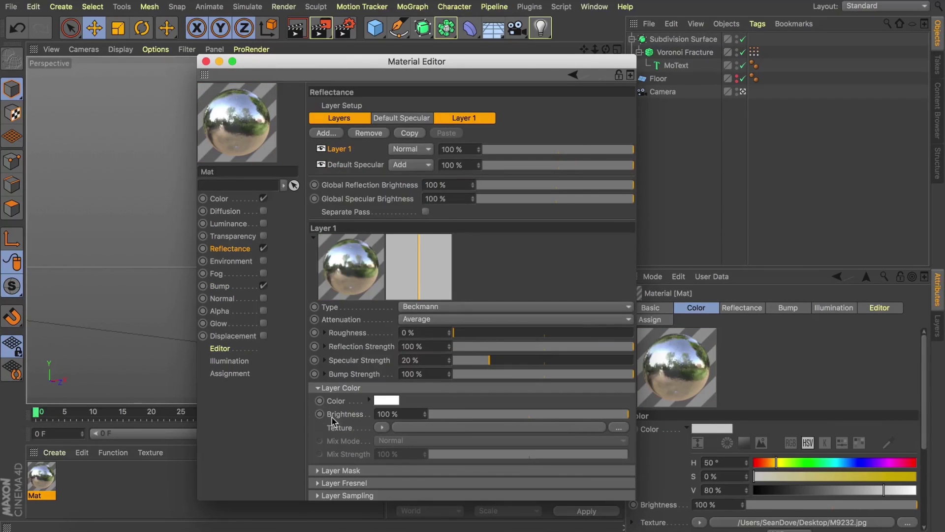
{"action": "left_click", "coordinate": [341, 483]}
{"action": "left_click", "coordinate": [378, 496]}
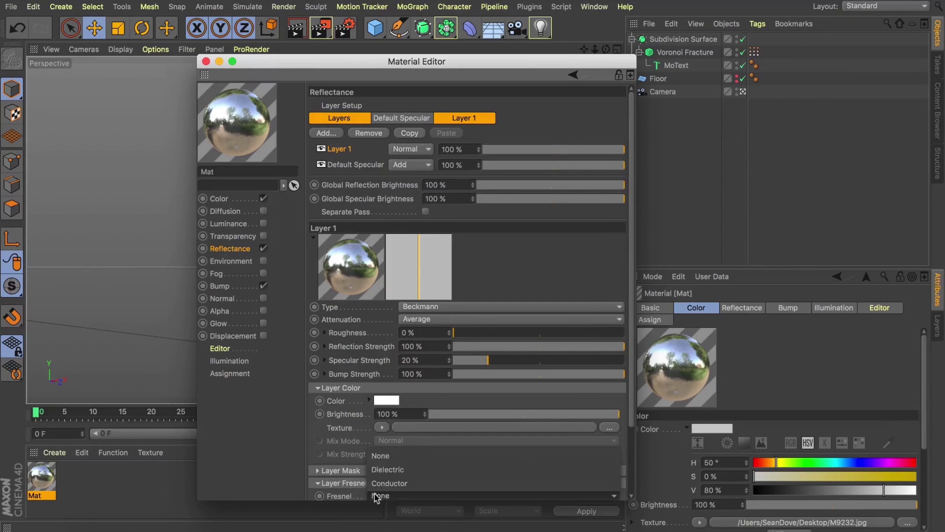
{"action": "left_click", "coordinate": [394, 472]}
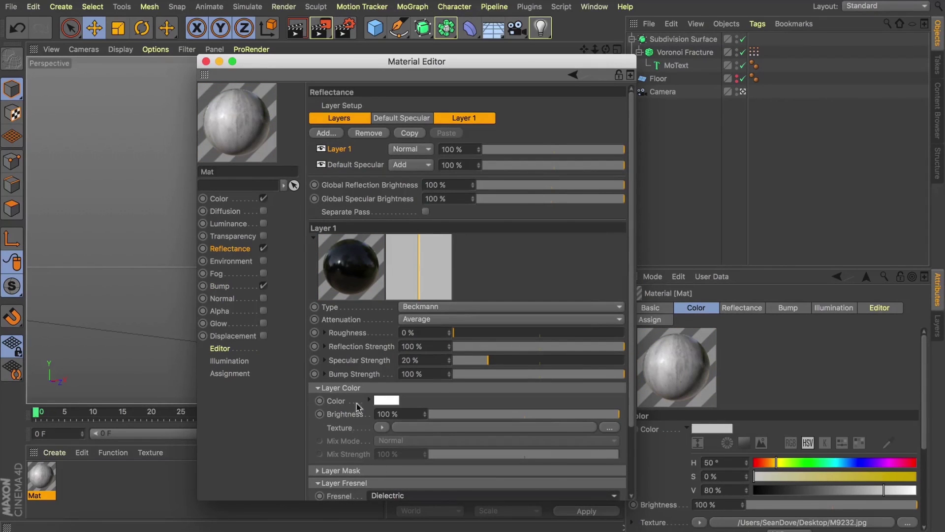
{"action": "left_click", "coordinate": [474, 333]}
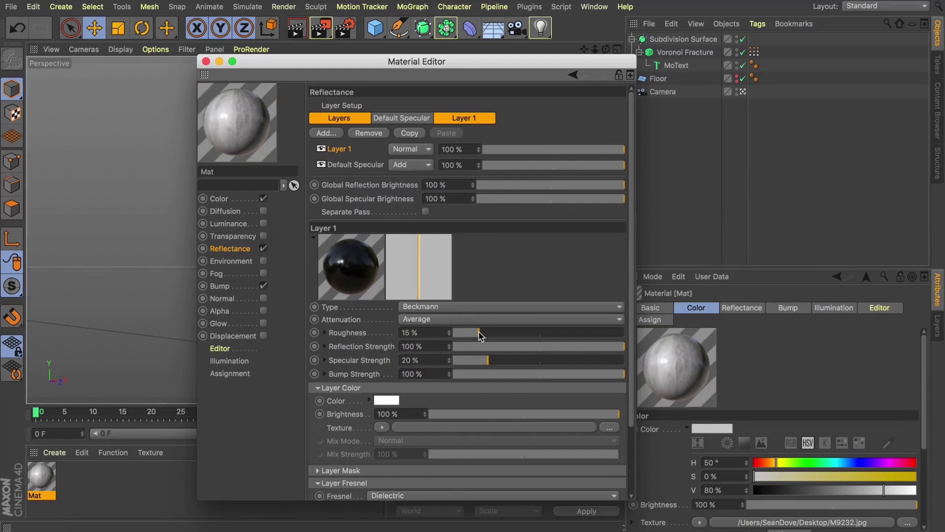
{"action": "left_click", "coordinate": [205, 62]}
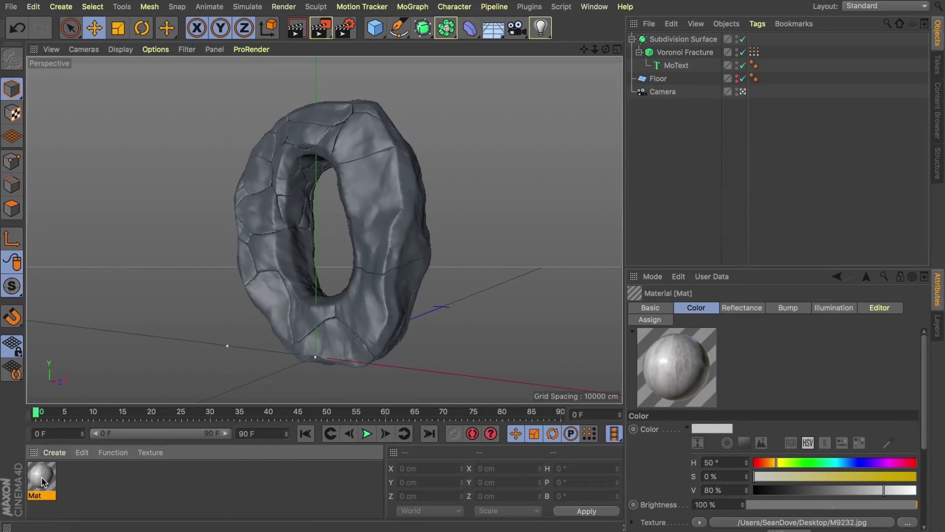
Apply Mat to the fractured O and zoom in through the scene camera.
{"action": "left_click_drag", "start_coordinate": [43, 481], "coordinate": [275, 251]}
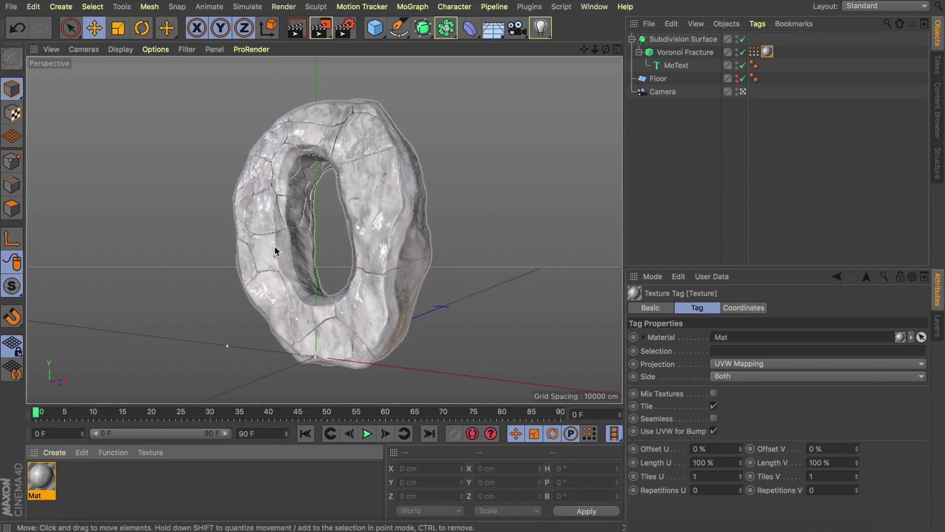
{"action": "left_click", "coordinate": [743, 92]}
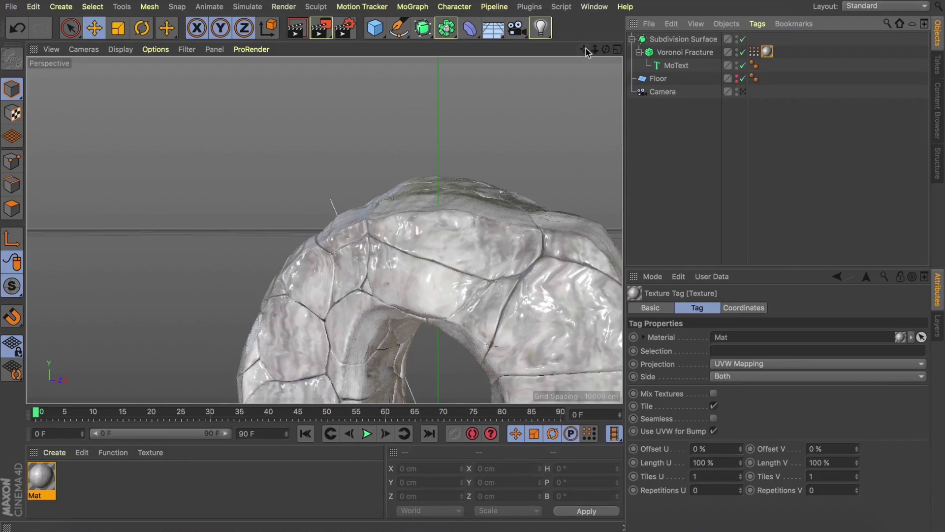
{"action": "left_click_drag", "start_coordinate": [595, 49], "coordinate": [615, 52]}
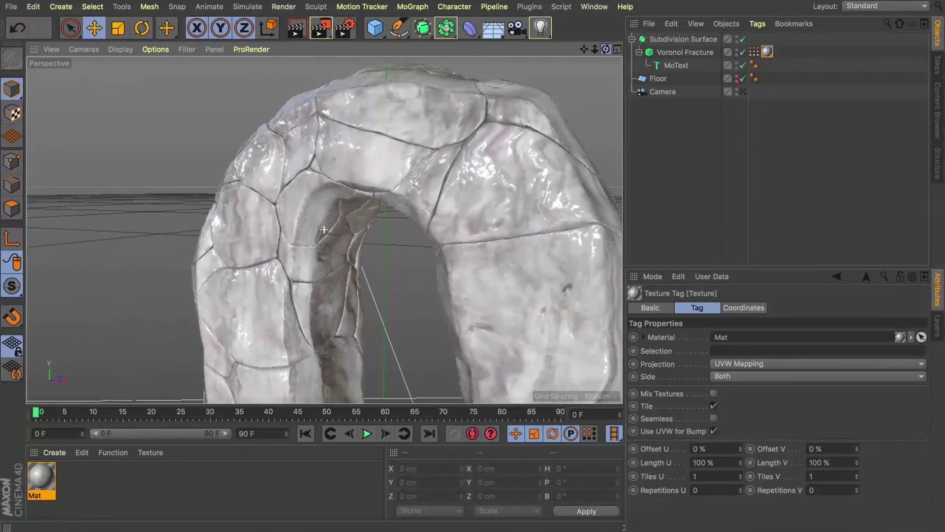
Set the texture tag to Cubic projection with Length U and V at 50%.
{"action": "left_click", "coordinate": [767, 52]}
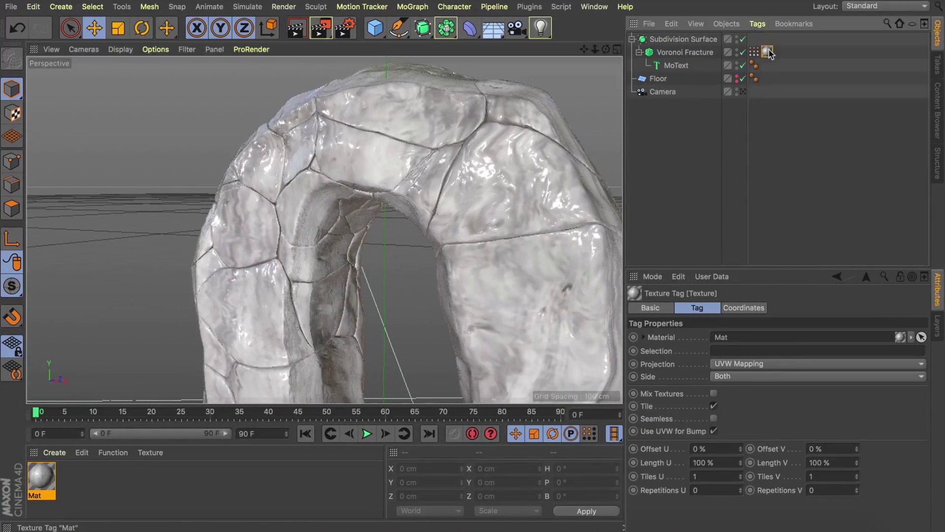
{"action": "left_click", "coordinate": [736, 363]}
{"action": "left_click", "coordinate": [726, 419]}
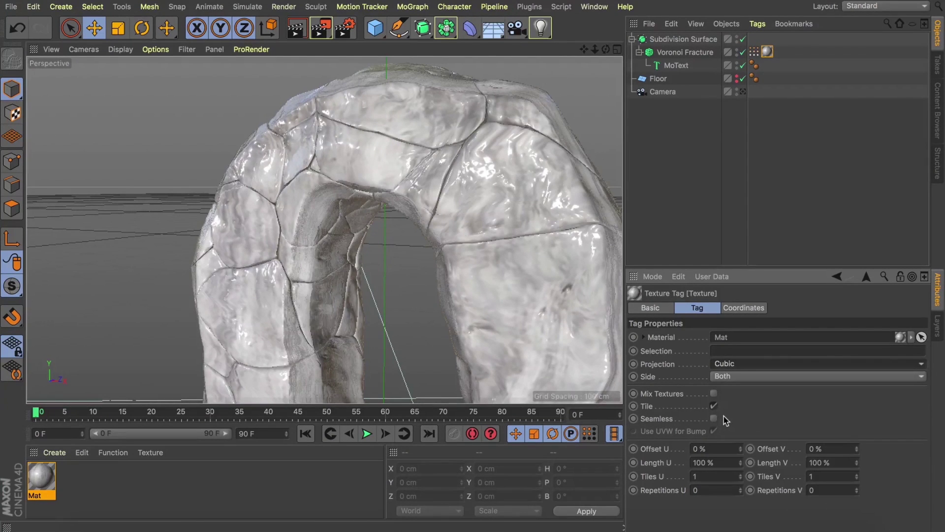
{"action": "double_click", "coordinate": [709, 462]}
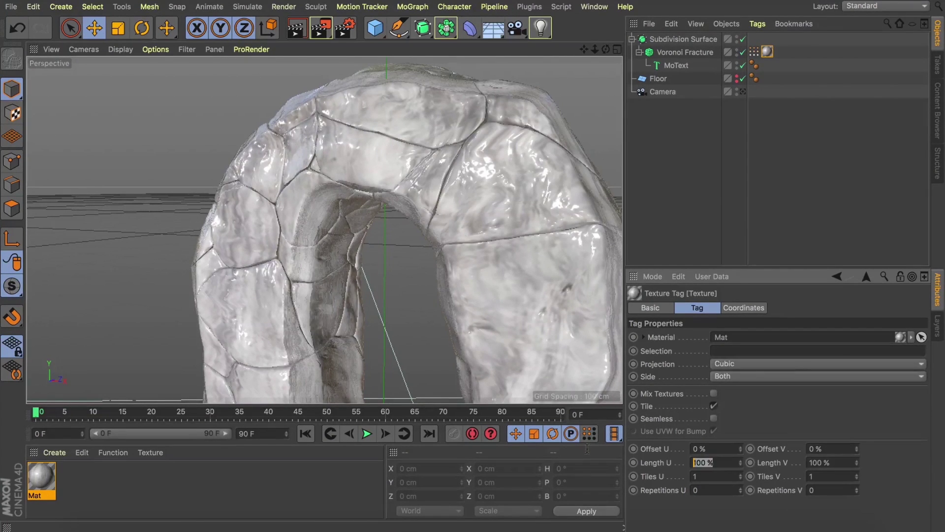
{"action": "type", "text": "50"}
{"action": "key", "text": "Tab"}
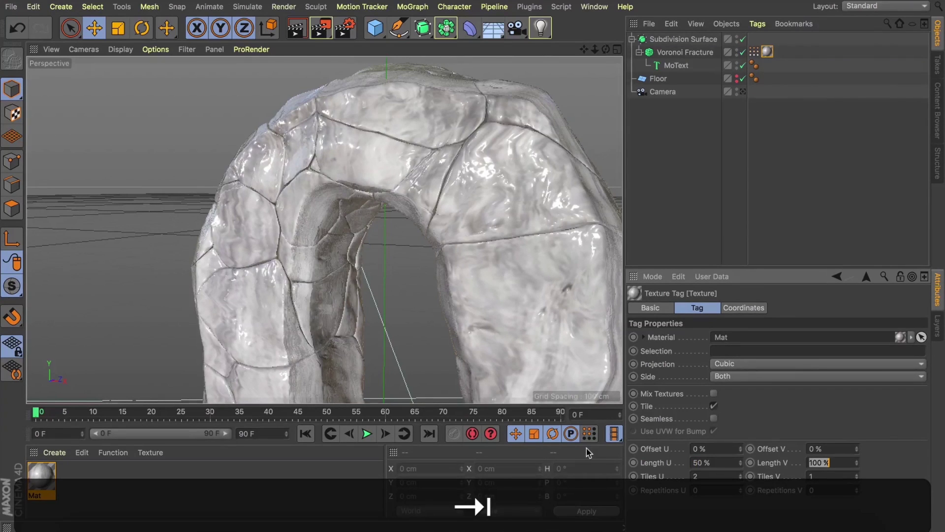
{"action": "type", "text": "50"}
{"action": "key", "text": "Tab"}
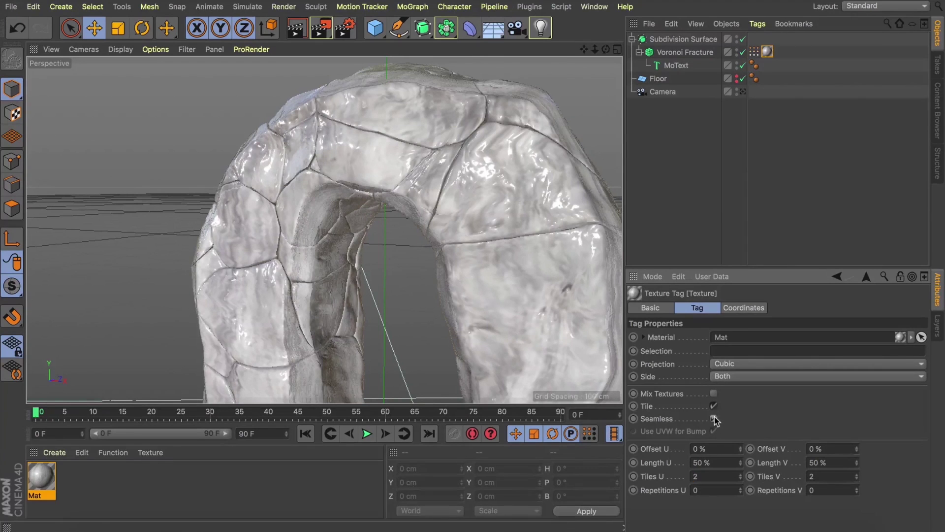
Toggle the Voronoi Fracture off and on, clear the selection, and leave camera view.
{"action": "left_click", "coordinate": [743, 52]}
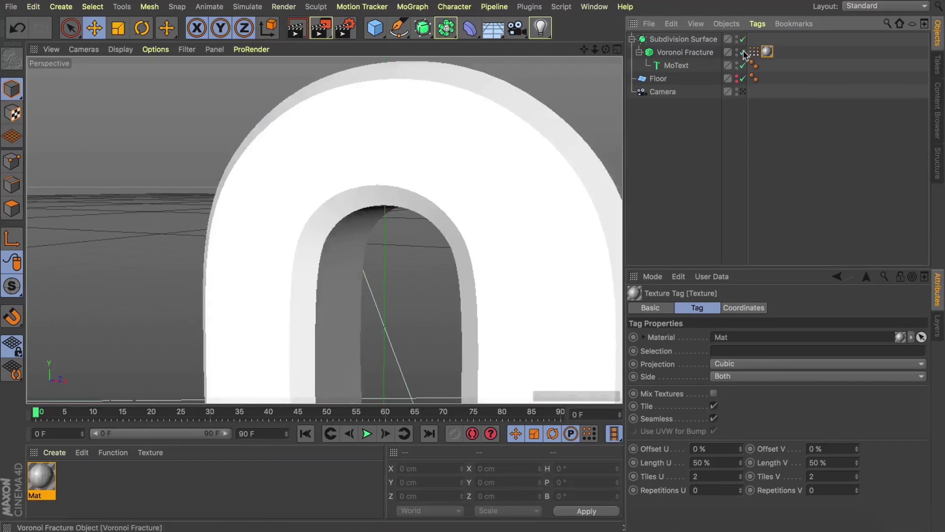
{"action": "left_click", "coordinate": [743, 52]}
{"action": "left_click", "coordinate": [708, 139]}
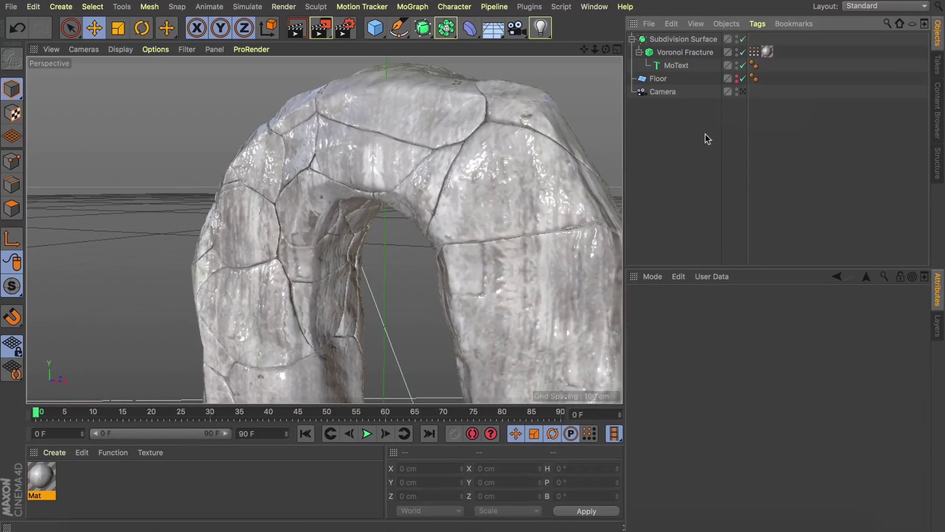
{"action": "left_click", "coordinate": [743, 91]}
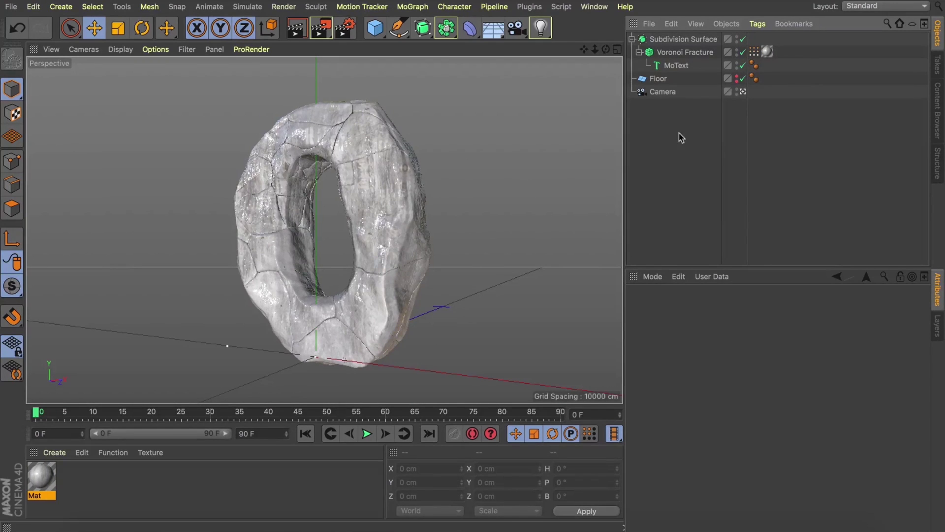
Add an HDRI Studio Rig lit by the Chicago Construction HDRI.
{"action": "left_click", "coordinate": [529, 7]}
{"action": "left_click", "coordinate": [538, 87]}
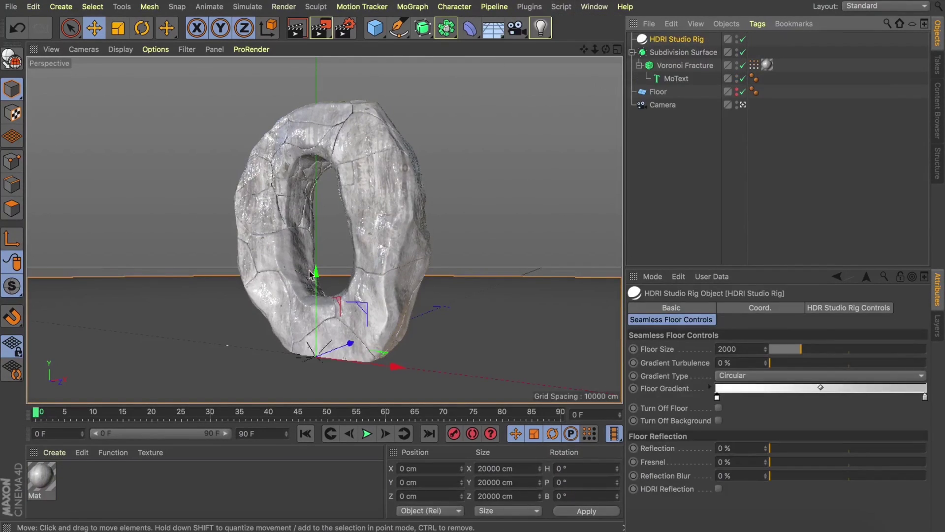
{"action": "left_click", "coordinate": [828, 309]}
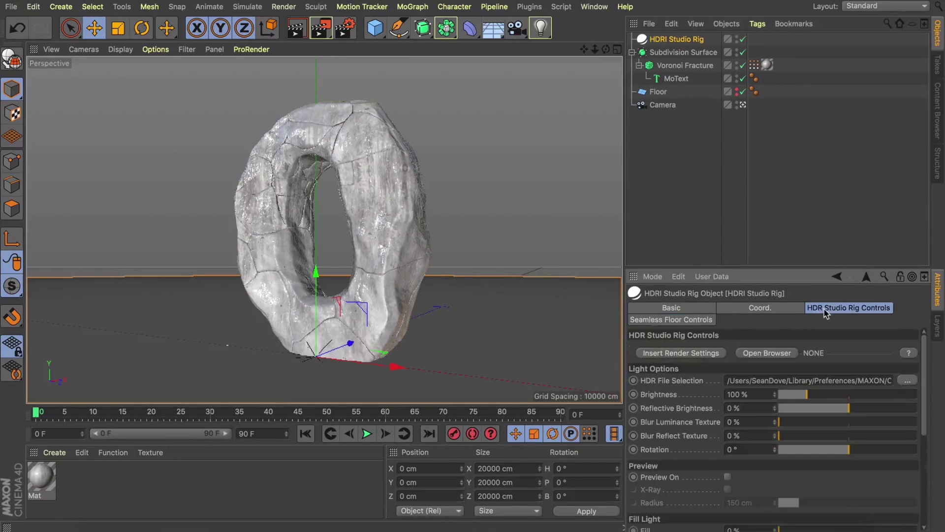
{"action": "left_click", "coordinate": [760, 353]}
{"action": "scroll", "coordinate": [442, 223], "scroll_direction": "down", "scroll_amount": 5}
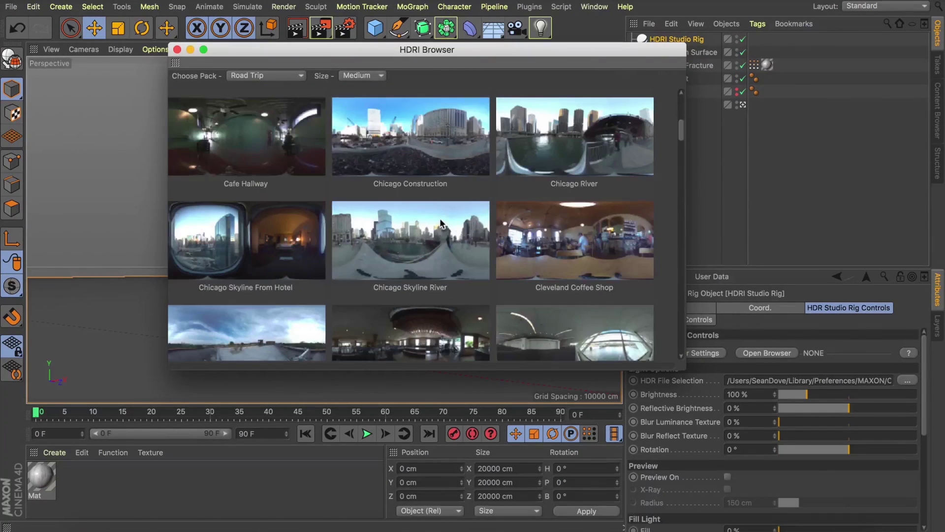
{"action": "left_click", "coordinate": [416, 146]}
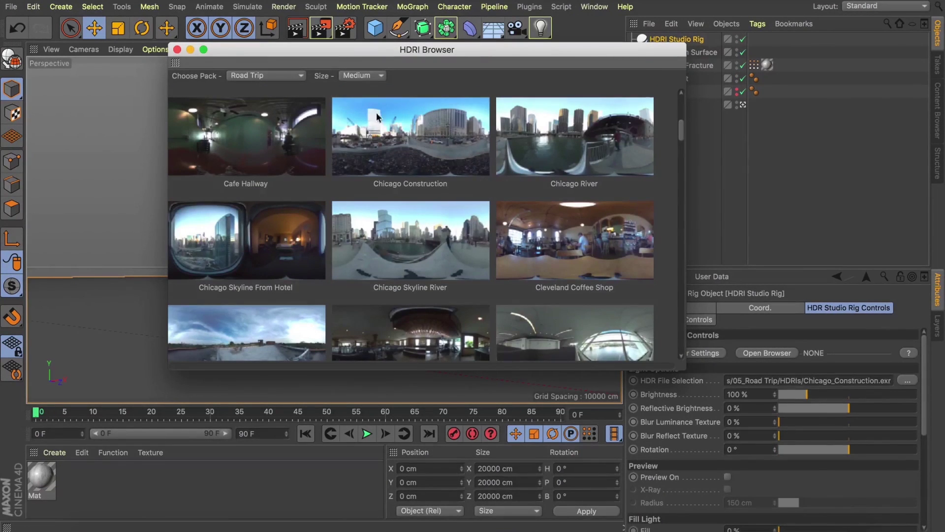
{"action": "left_click", "coordinate": [177, 49]}
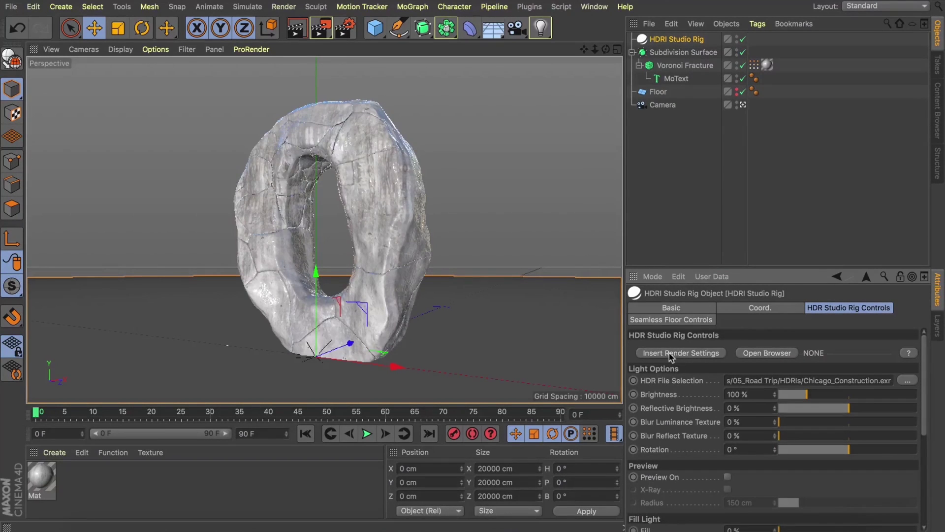
Insert the rig's recommended render settings and render a preview.
{"action": "left_click", "coordinate": [669, 353]}
{"action": "left_click", "coordinate": [119, 2]}
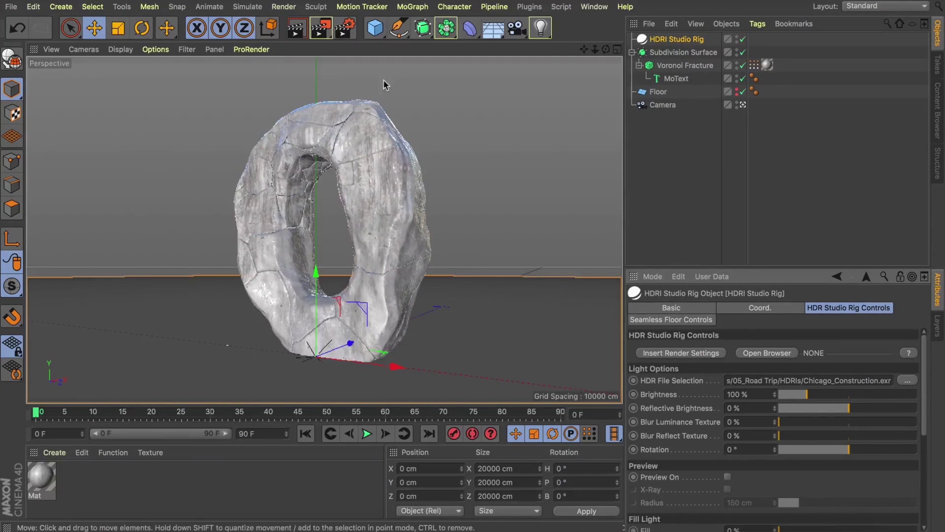
{"action": "left_click", "coordinate": [365, 95]}
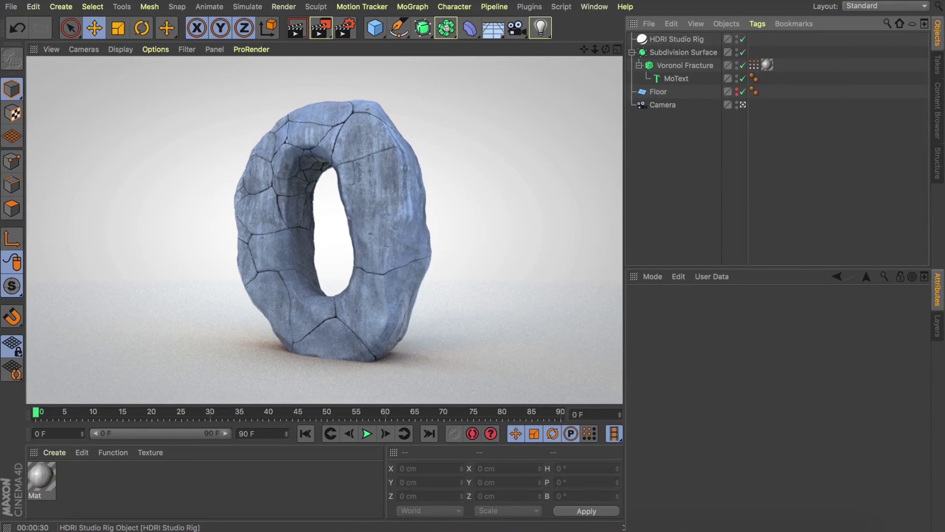
Move the rig below Camera, delete the Floor, and select Voronoi Fracture.
{"action": "left_click_drag", "start_coordinate": [643, 39], "coordinate": [661, 108]}
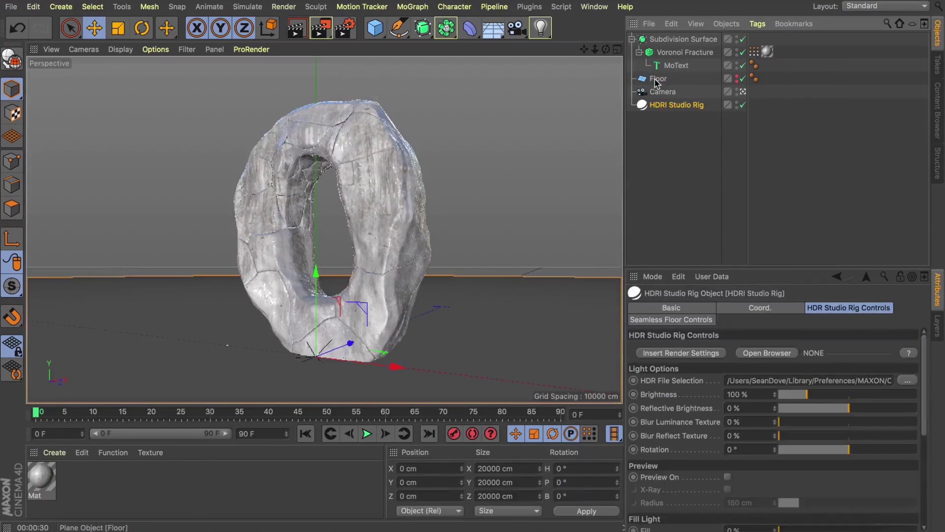
{"action": "left_click", "coordinate": [657, 80]}
{"action": "key", "text": "BackSpace"}
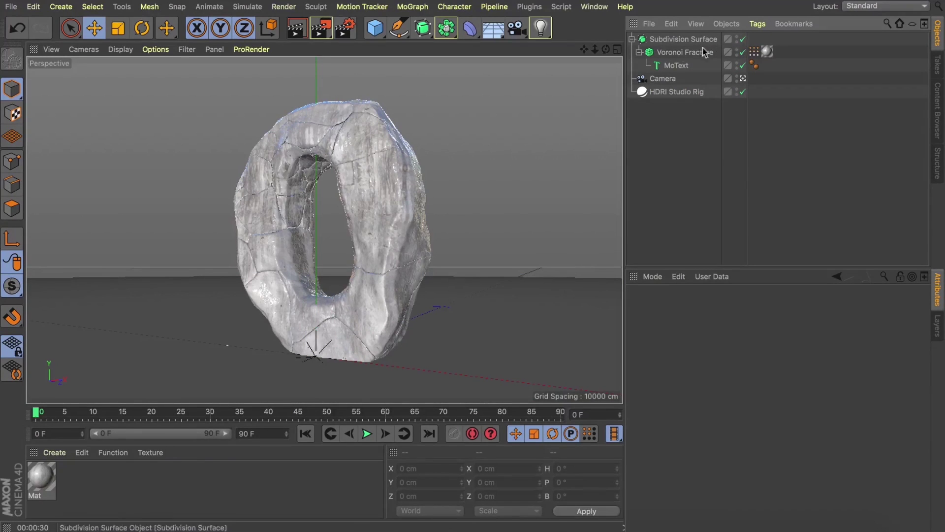
{"action": "left_click", "coordinate": [639, 52]}
{"action": "left_click", "coordinate": [670, 66]}
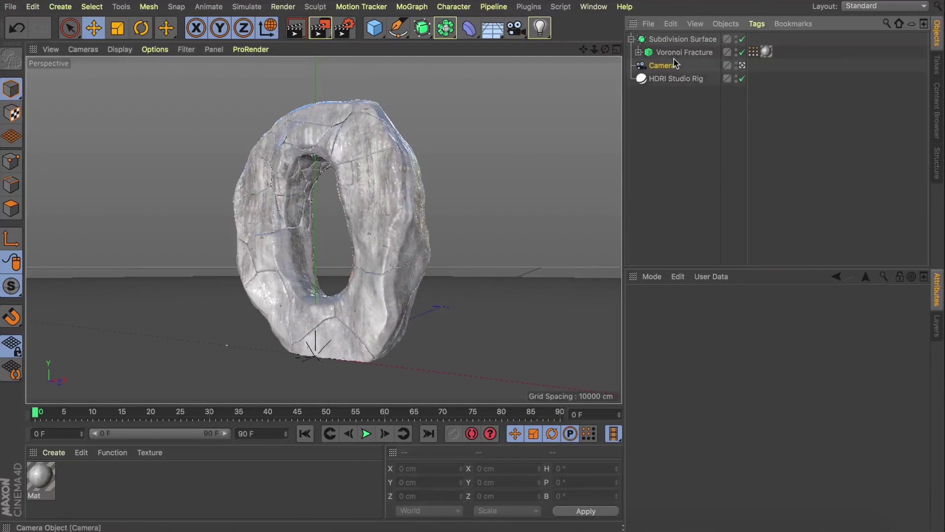
{"action": "left_click", "coordinate": [673, 54]}
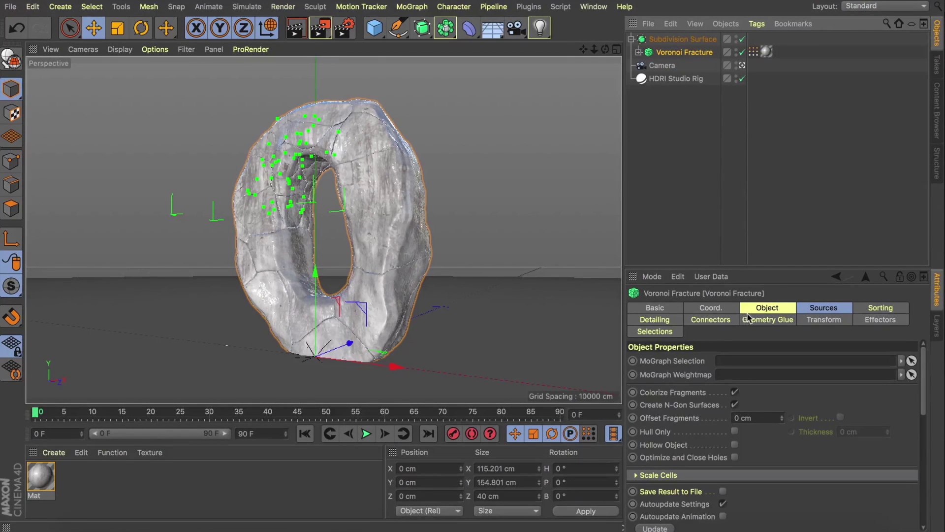
Enable Geometry Glue on the Voronoi Fracture and add a glue Falloff.
{"action": "left_click", "coordinate": [725, 320]}
{"action": "left_click", "coordinate": [752, 322]}
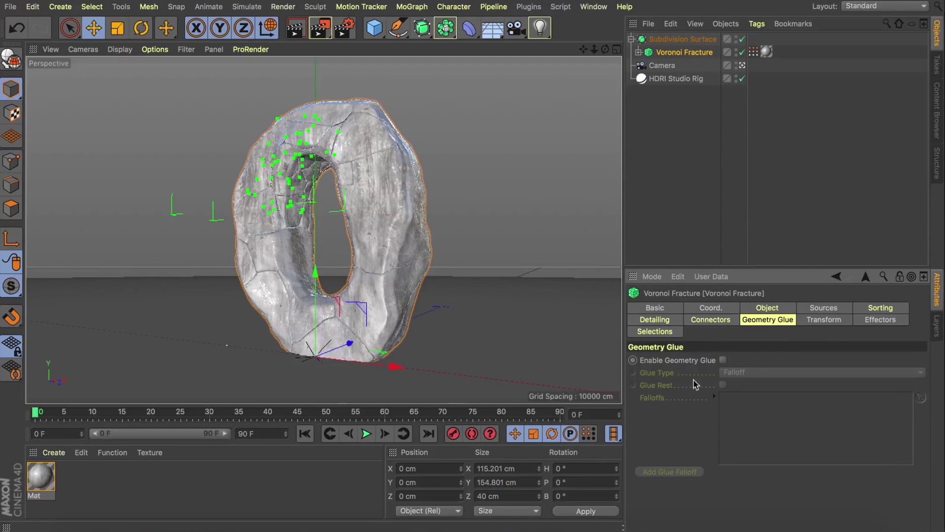
{"action": "left_click", "coordinate": [722, 360]}
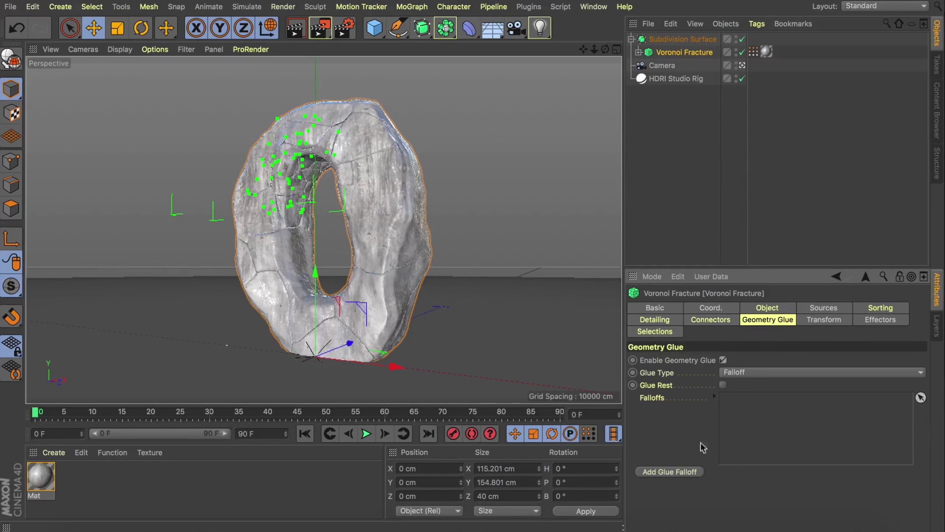
{"action": "left_click", "coordinate": [677, 471]}
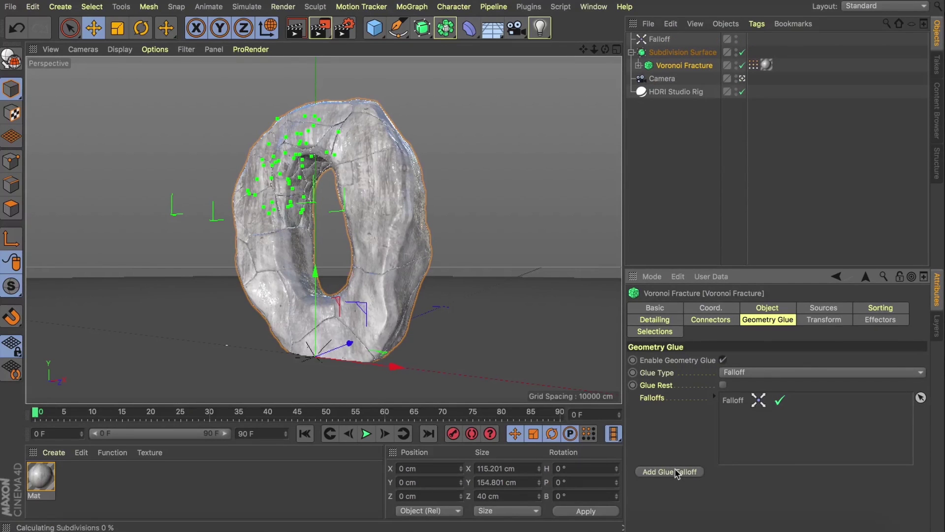
{"action": "left_click", "coordinate": [148, 346]}
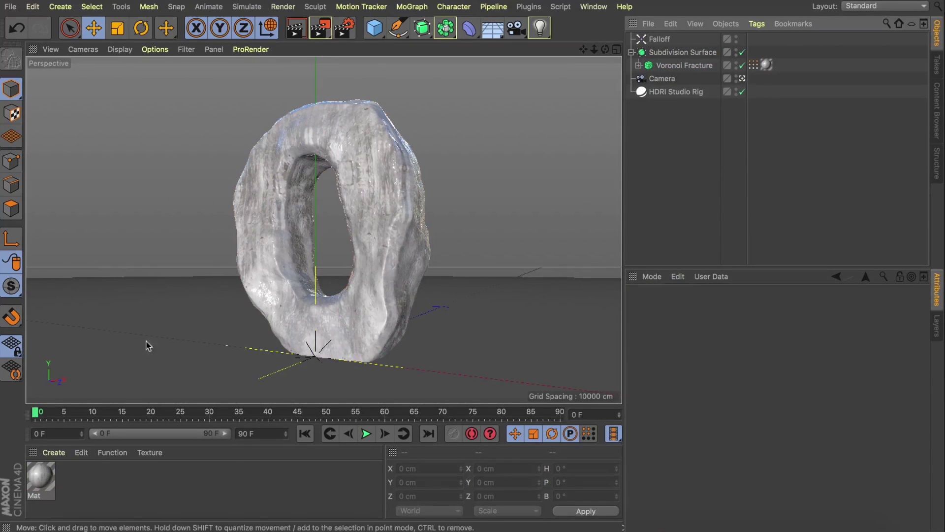
Preview the glued rock through the scene camera, orbiting around the arch.
{"action": "left_click", "coordinate": [742, 79]}
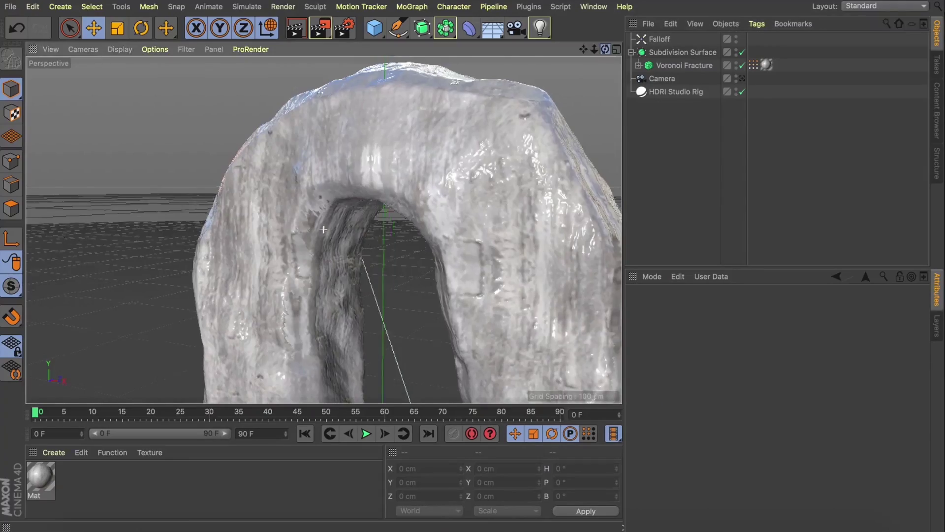
{"action": "left_click_drag", "start_coordinate": [605, 49], "coordinate": [325, 231]}
{"action": "left_click", "coordinate": [742, 79]}
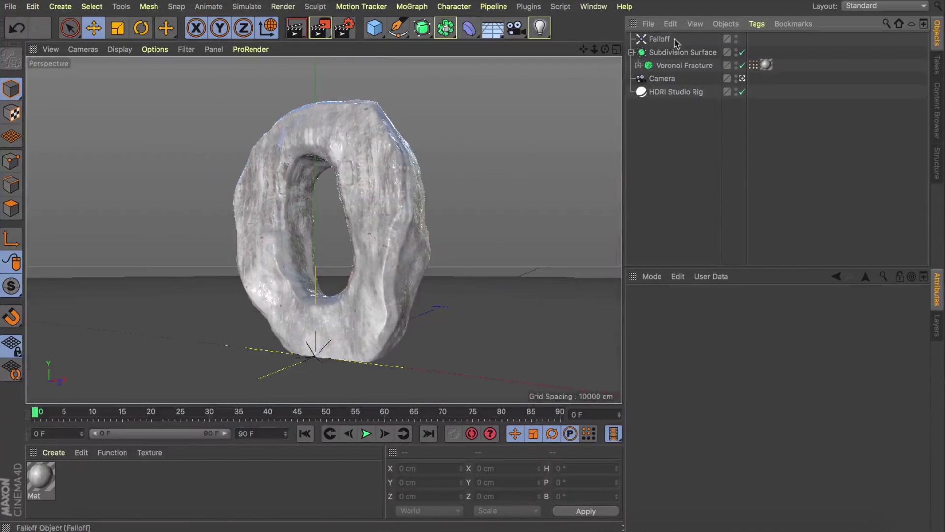
Make the Falloff shape Linear with +Y orientation.
{"action": "left_click", "coordinate": [659, 39]}
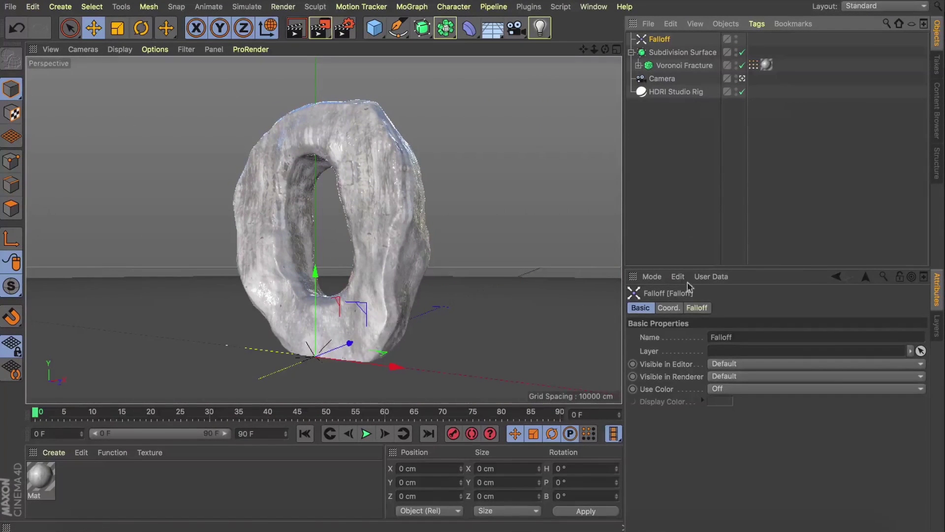
{"action": "left_click", "coordinate": [697, 307]}
{"action": "left_click", "coordinate": [696, 336]}
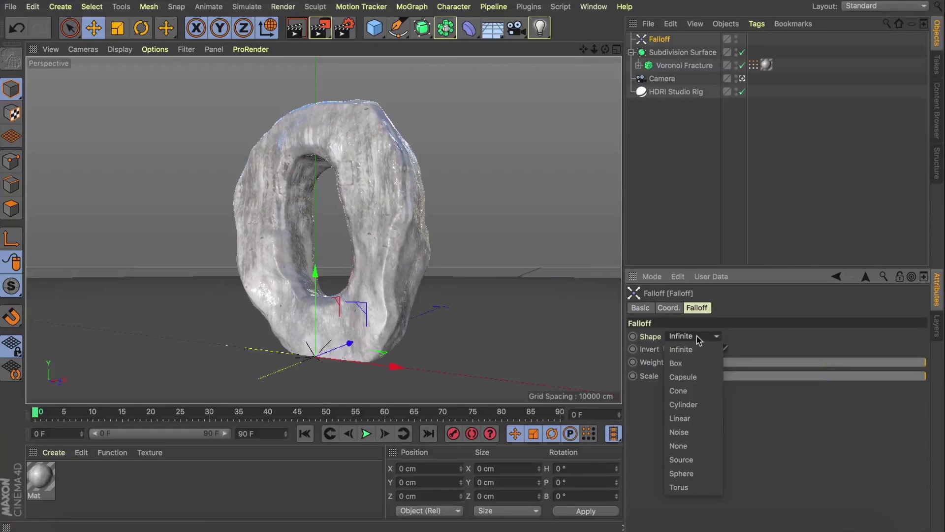
{"action": "left_click", "coordinate": [697, 415]}
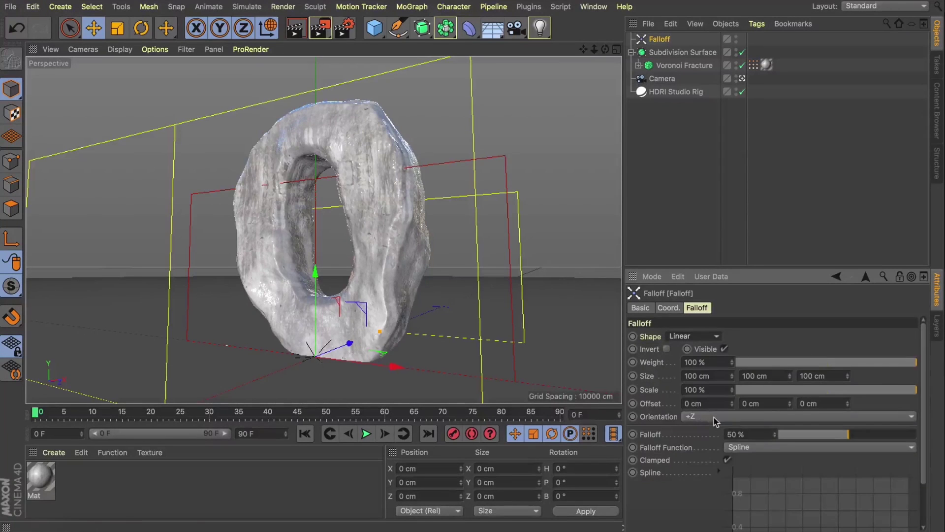
{"action": "left_click", "coordinate": [714, 418]}
{"action": "left_click", "coordinate": [714, 445]}
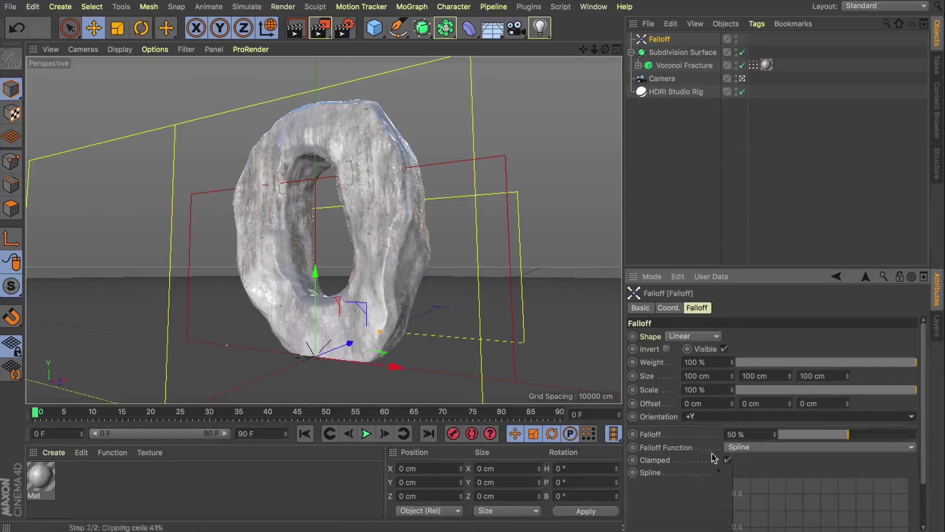
Set the Falloff size to 50 cm on X, Y and Z.
{"action": "left_click", "coordinate": [722, 376]}
{"action": "type", "text": "50"}
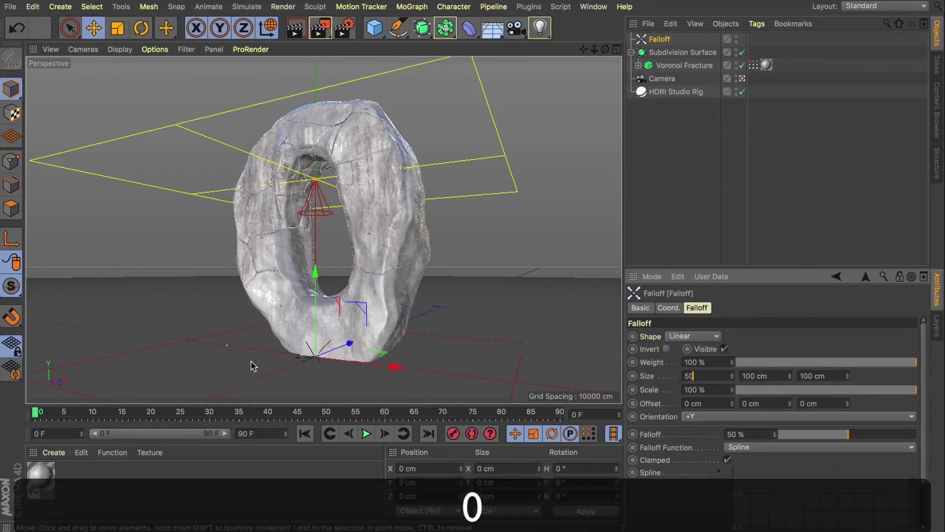
{"action": "key", "text": "Tab"}
{"action": "type", "text": "50"}
{"action": "key", "text": "Tab"}
{"action": "type", "text": "50"}
{"action": "key", "text": "Tab"}
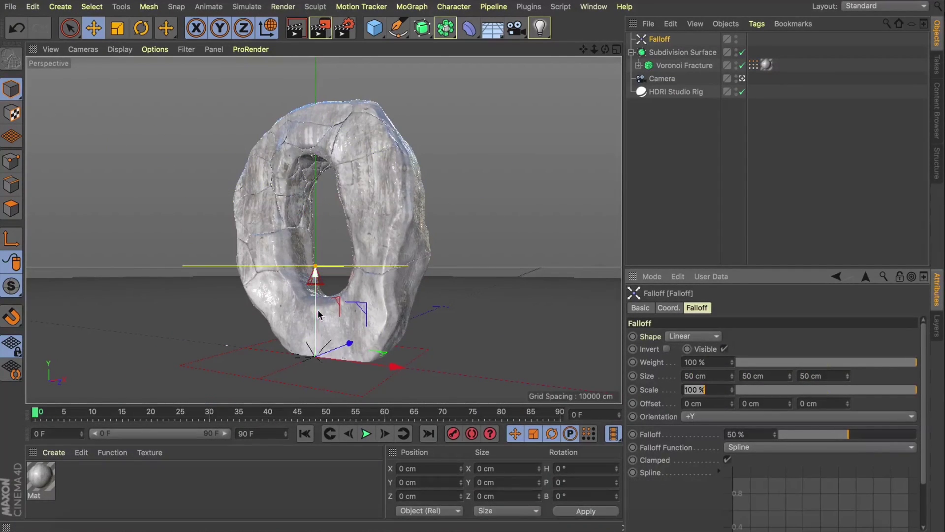
Raise the Falloff to about 81 cm, hide it, and inspect the cracks through the camera.
{"action": "left_click_drag", "start_coordinate": [318, 312], "coordinate": [328, 172]}
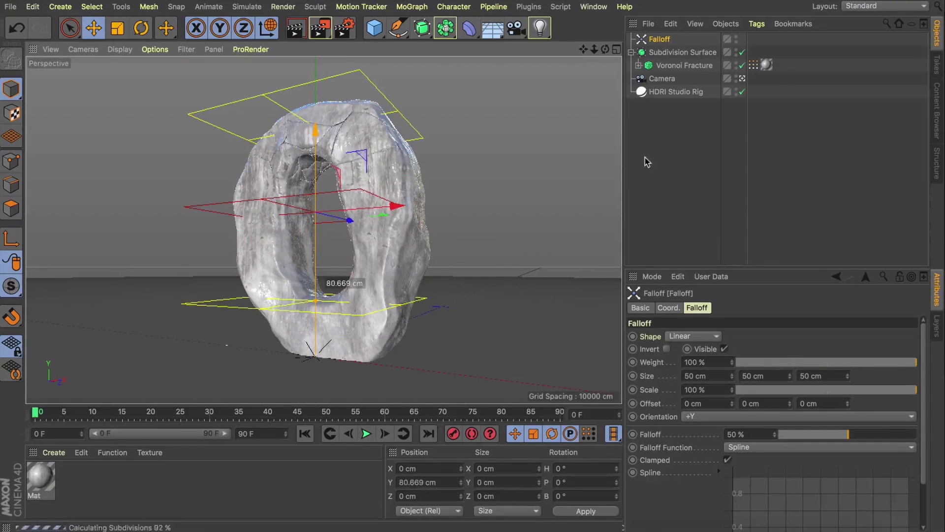
{"action": "left_click", "coordinate": [645, 157]}
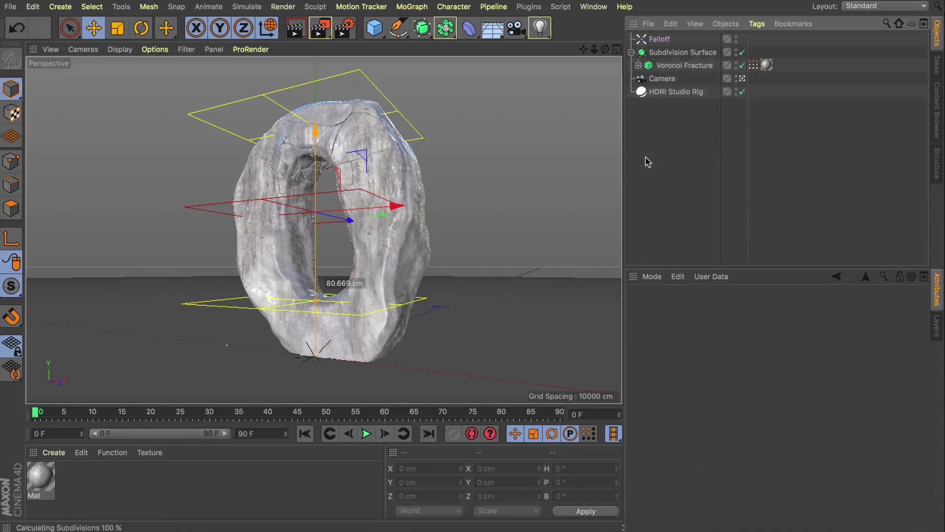
{"action": "left_click", "coordinate": [737, 38], "text": "alt"}
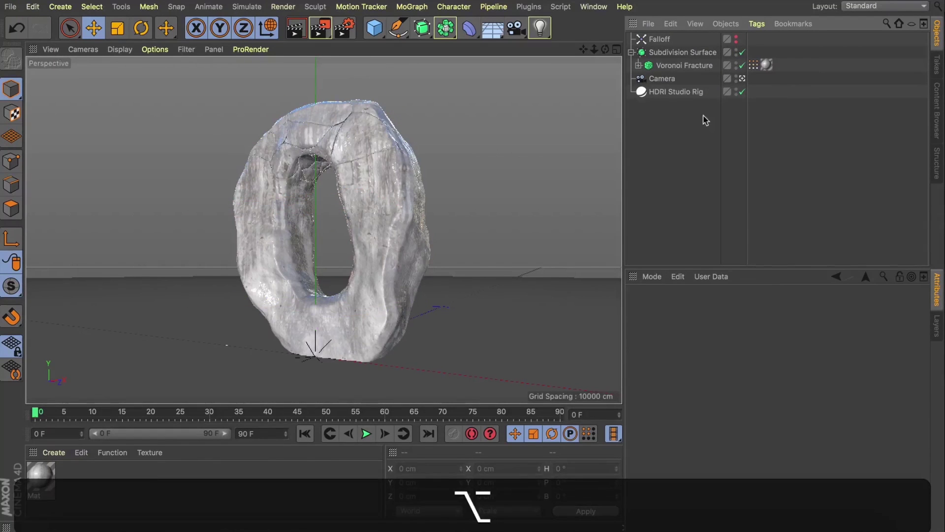
{"action": "left_click", "coordinate": [743, 79]}
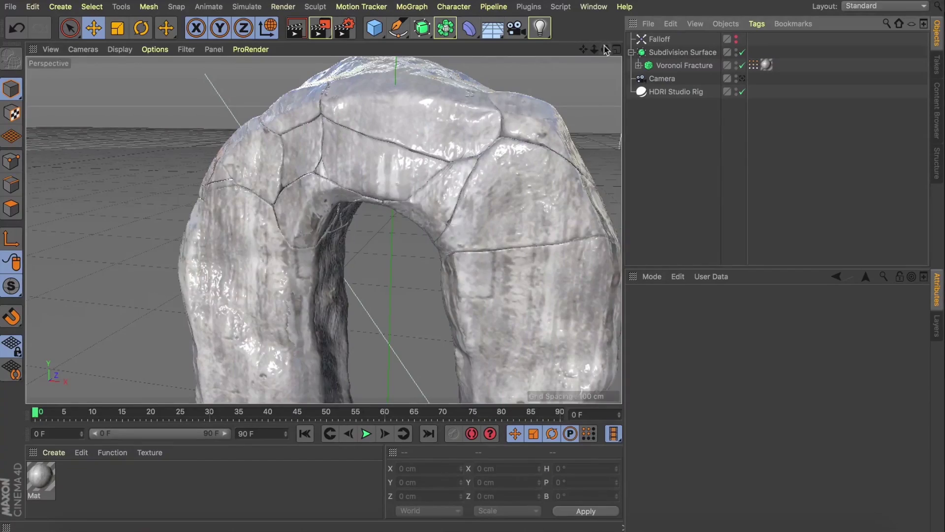
{"action": "left_click_drag", "start_coordinate": [606, 50], "coordinate": [324, 229]}
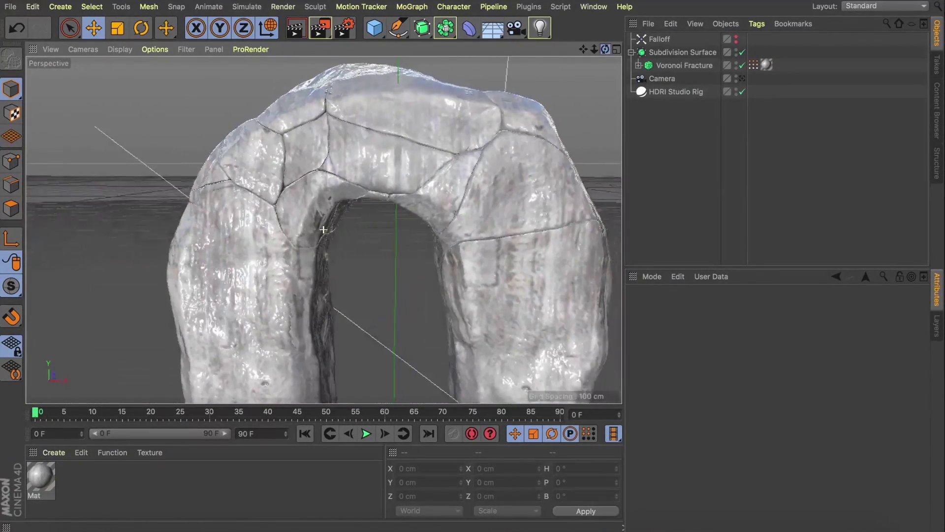
{"action": "left_click", "coordinate": [743, 79]}
Turn off subdivision and keyframe the Falloff descending from frame 0 to frame 90.
{"action": "left_click", "coordinate": [742, 52]}
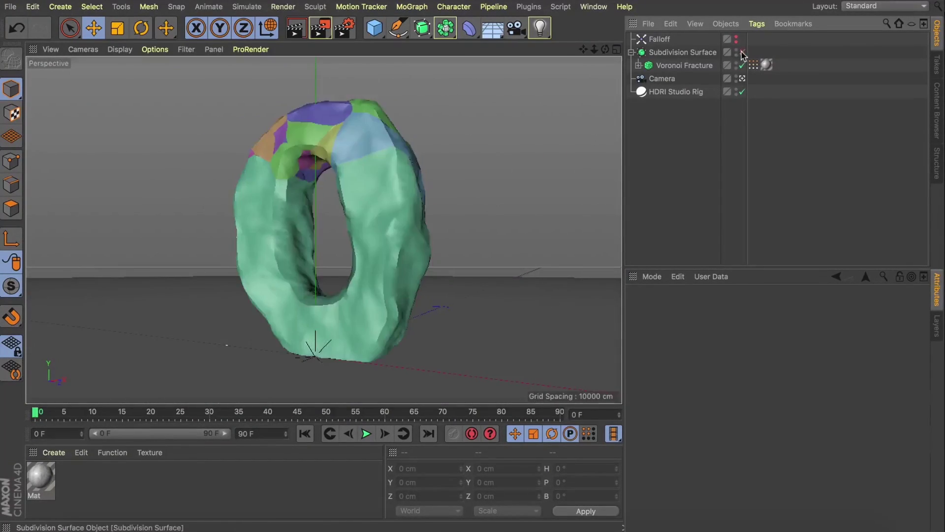
{"action": "left_click", "coordinate": [660, 39]}
{"action": "left_click_drag", "start_coordinate": [315, 151], "coordinate": [315, 79]}
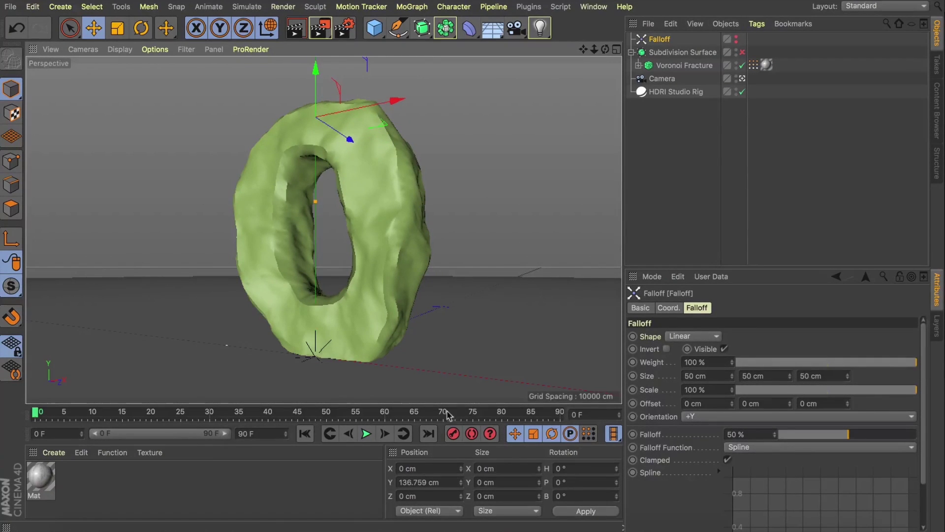
{"action": "left_click", "coordinate": [560, 417]}
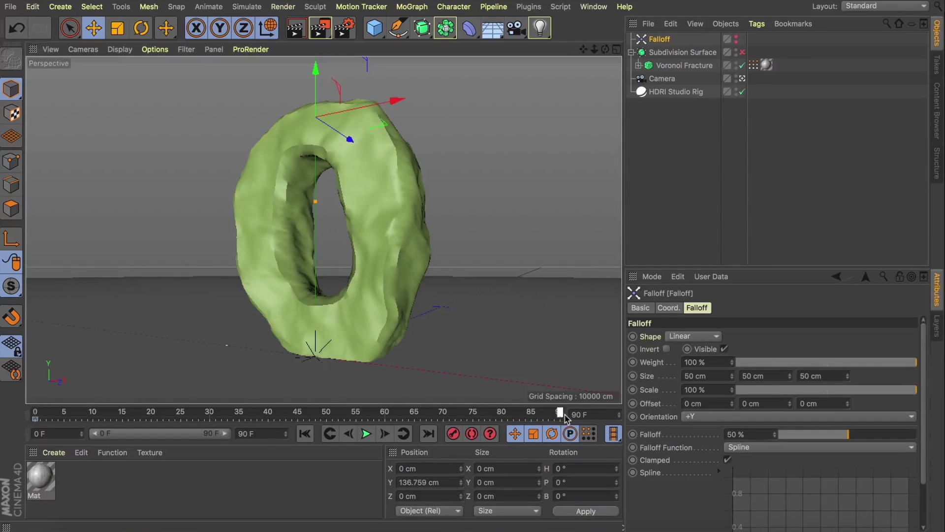
{"action": "left_click_drag", "start_coordinate": [315, 94], "coordinate": [315, 392]}
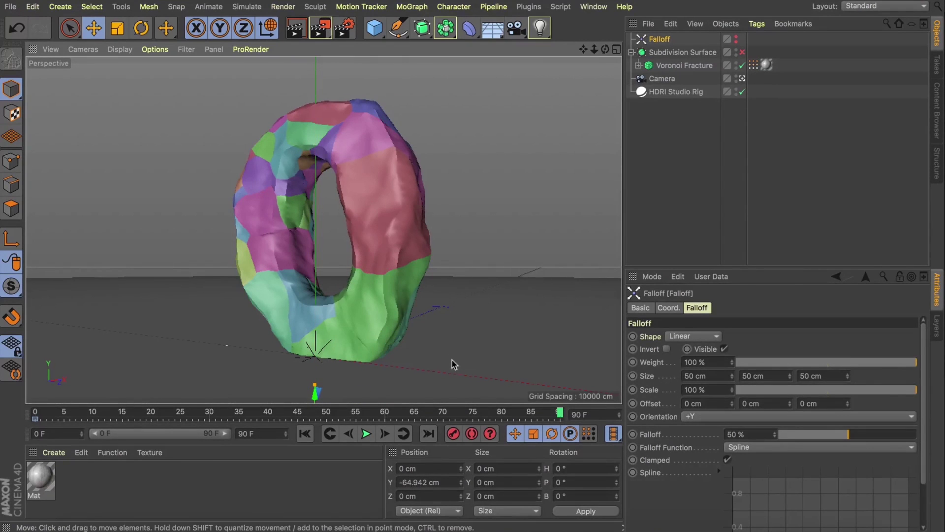
Extend the animation to 200 frames, move the last key to 120, play, and re-enable subdivision.
{"action": "double_click", "coordinate": [261, 433]}
{"action": "type", "text": "20"}
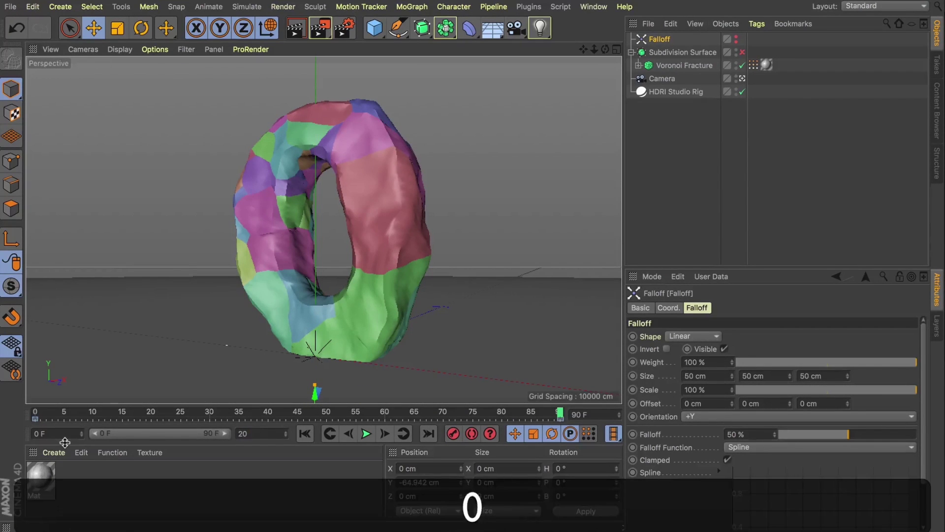
{"action": "type", "text": "0"}
{"action": "key", "text": "Return"}
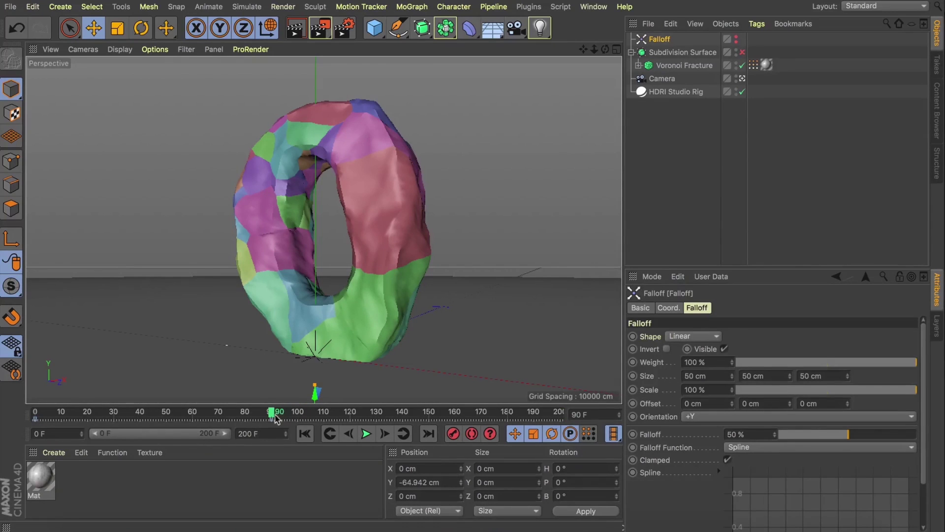
{"action": "left_click_drag", "start_coordinate": [271, 423], "coordinate": [350, 423]}
{"action": "left_click", "coordinate": [304, 433]}
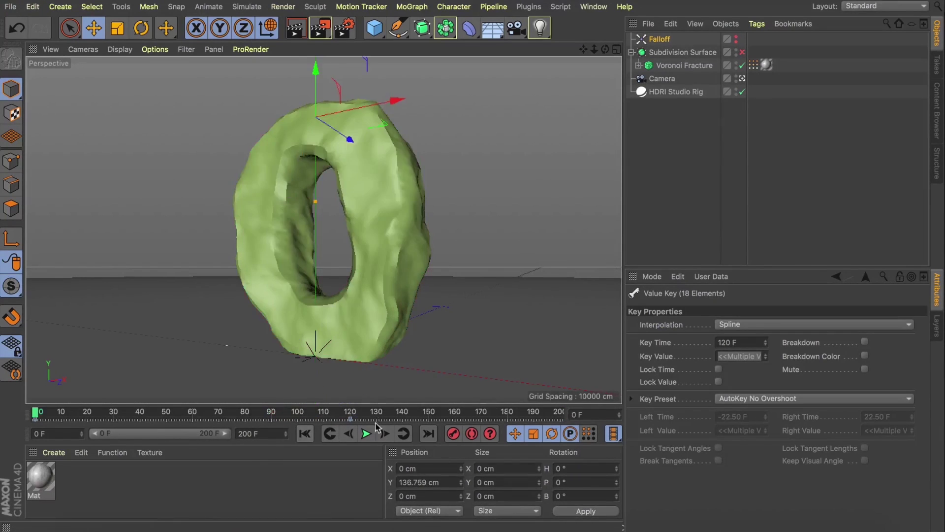
{"action": "left_click", "coordinate": [369, 433]}
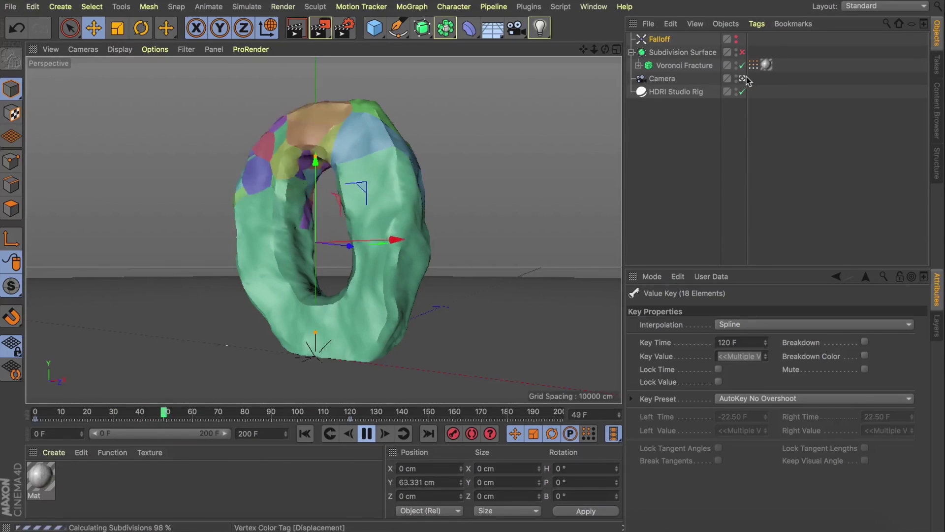
{"action": "left_click", "coordinate": [742, 52]}
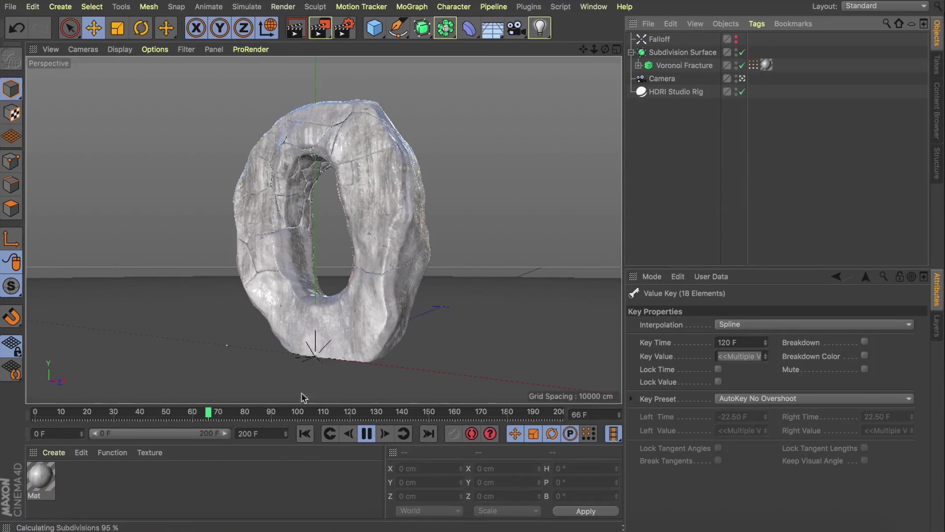
Replay the animation, then drag the Falloff's last keyframe from 120 back to about frame 91.
{"action": "left_click", "coordinate": [303, 435]}
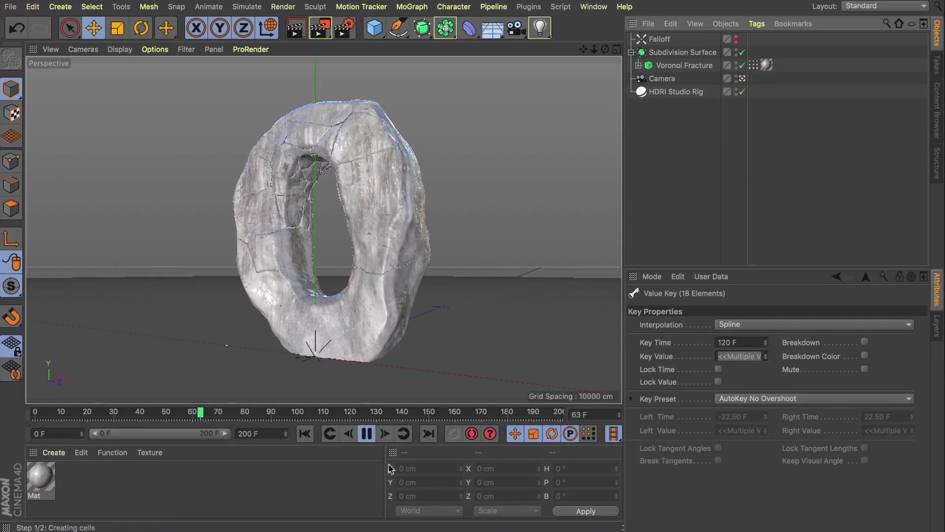
{"action": "left_click", "coordinate": [365, 432]}
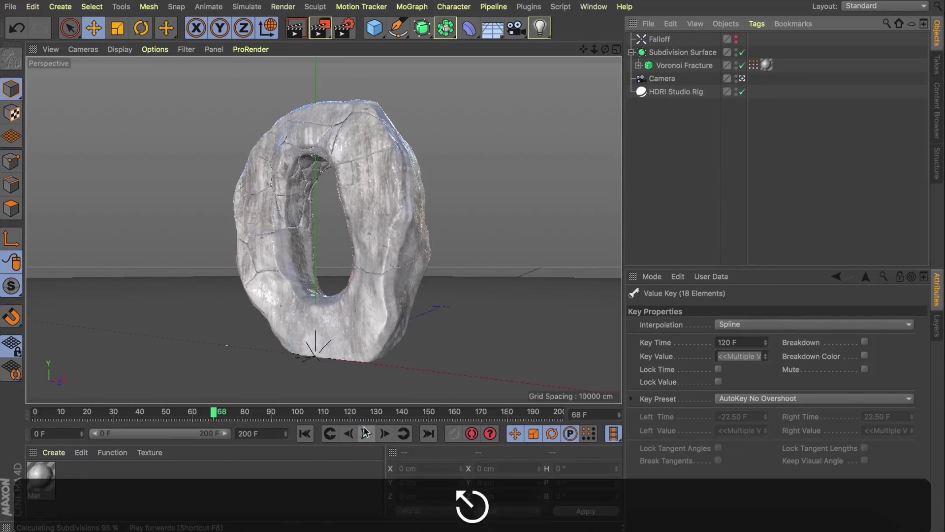
{"action": "left_click", "coordinate": [685, 65]}
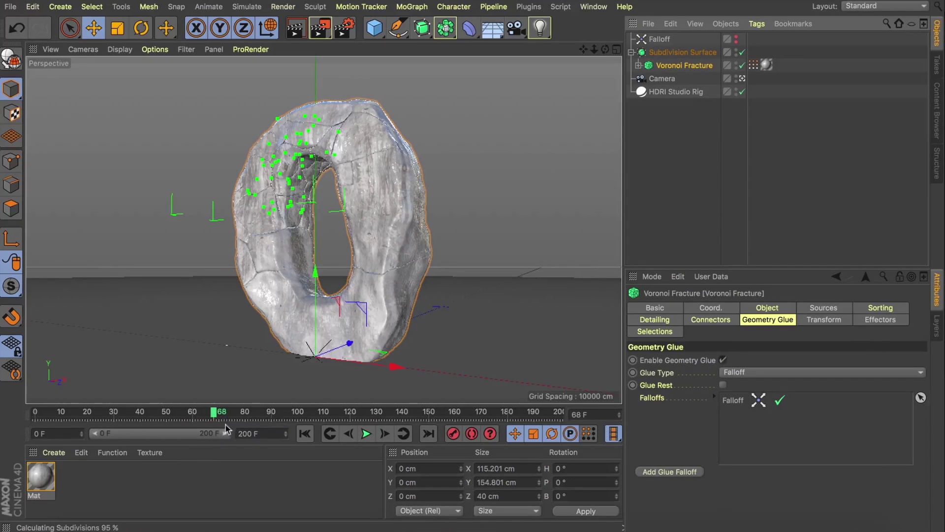
{"action": "left_click", "coordinate": [660, 39]}
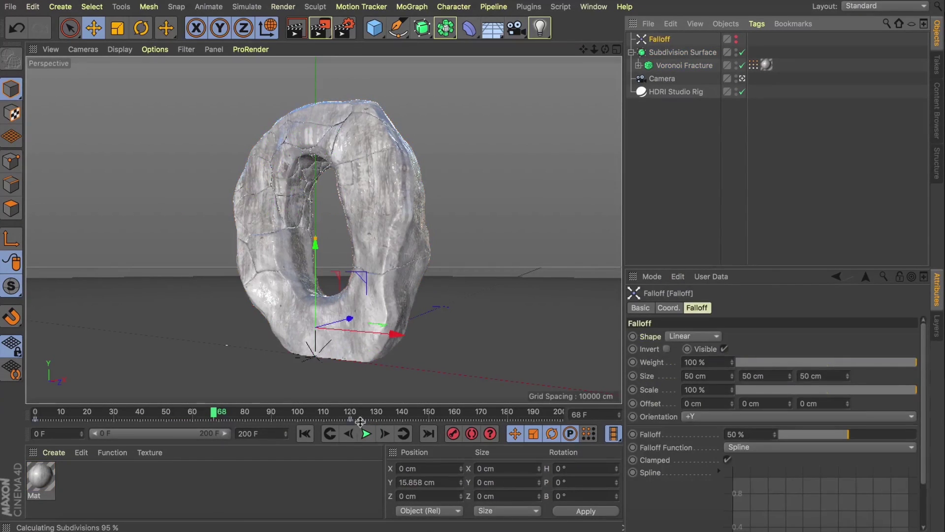
{"action": "left_click_drag", "start_coordinate": [318, 422], "coordinate": [271, 420]}
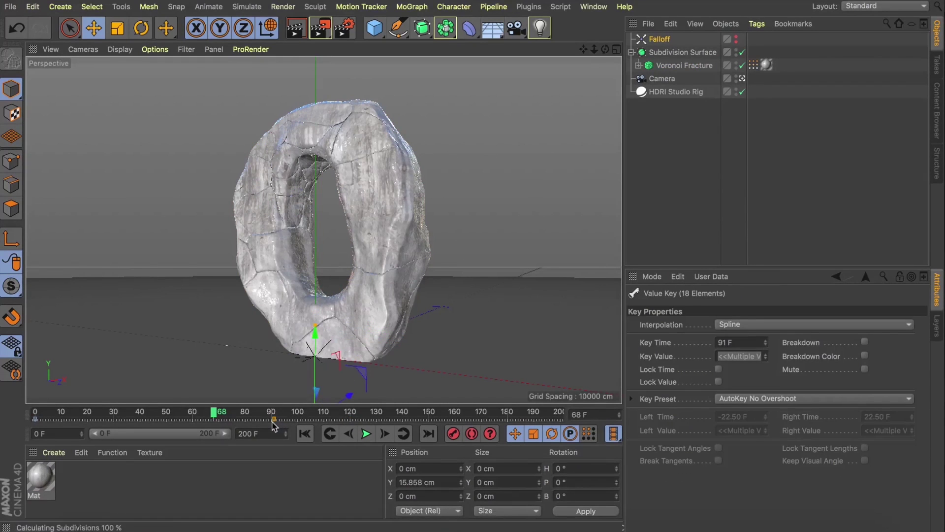
Add a Delay effector to the Voronoi Fracture in Spring mode at 2% strength.
{"action": "left_click", "coordinate": [685, 65]}
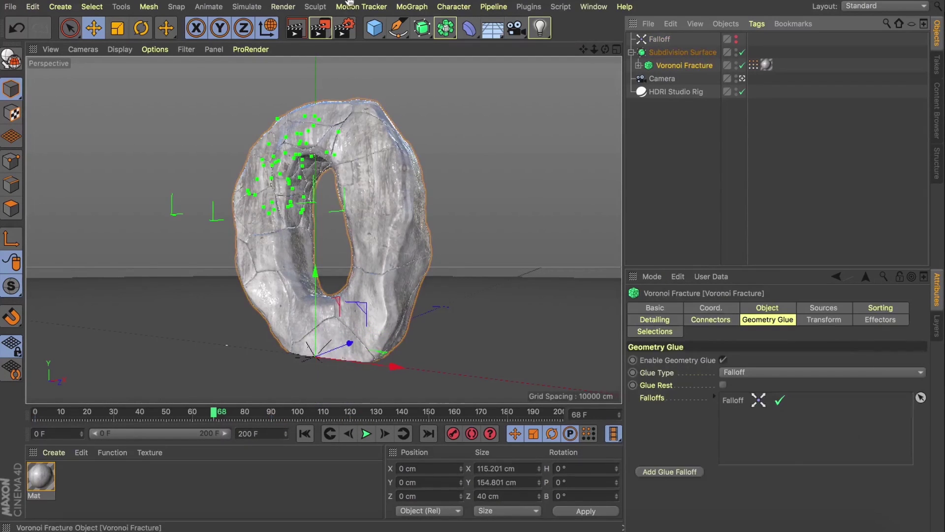
{"action": "left_click", "coordinate": [416, 6]}
{"action": "mouse_move", "coordinate": [429, 27]}
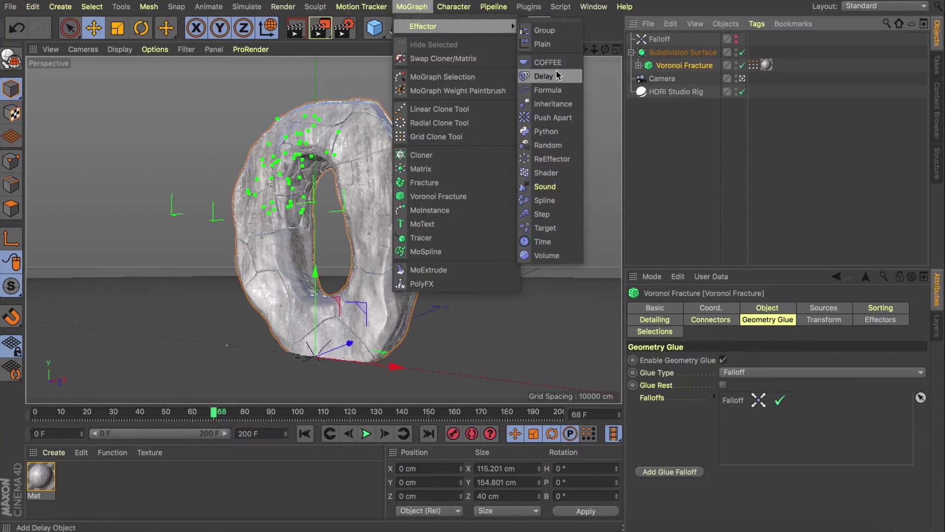
{"action": "left_click", "coordinate": [544, 76]}
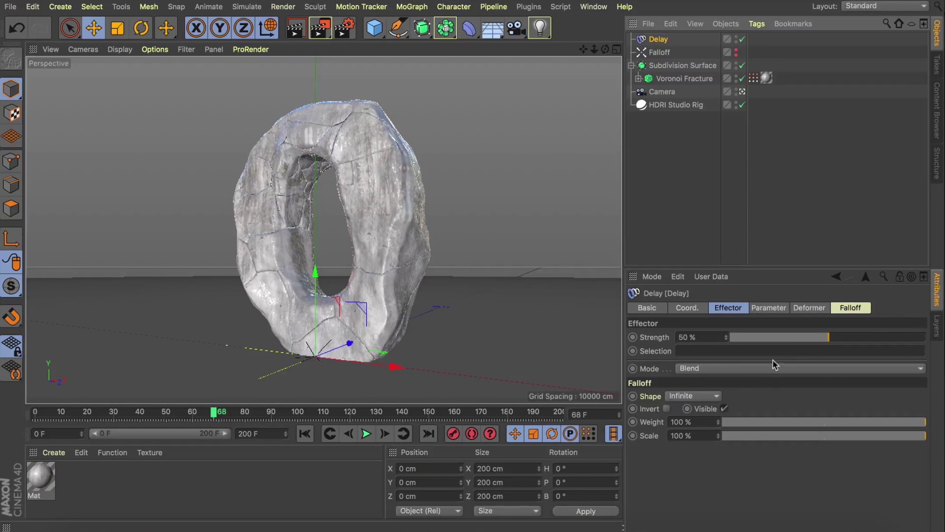
{"action": "left_click", "coordinate": [712, 371]}
{"action": "left_click", "coordinate": [703, 405]}
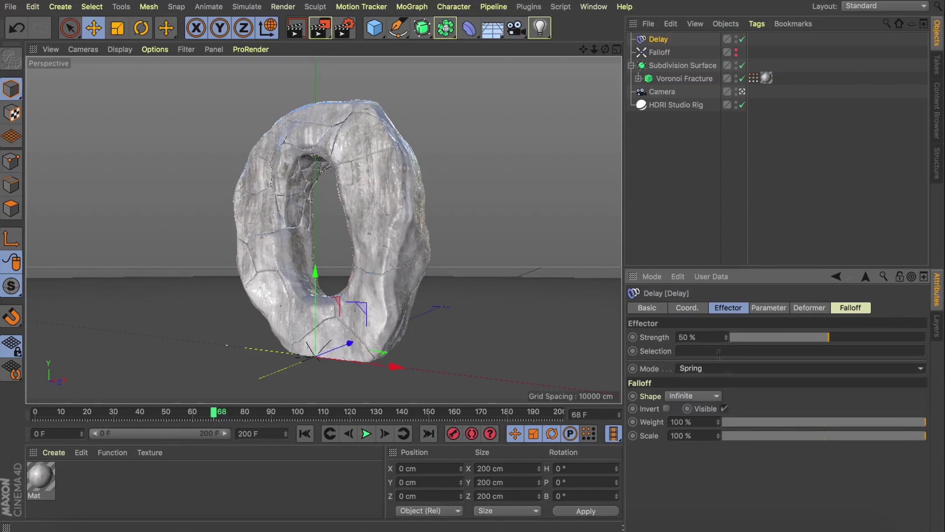
{"action": "left_click", "coordinate": [734, 337]}
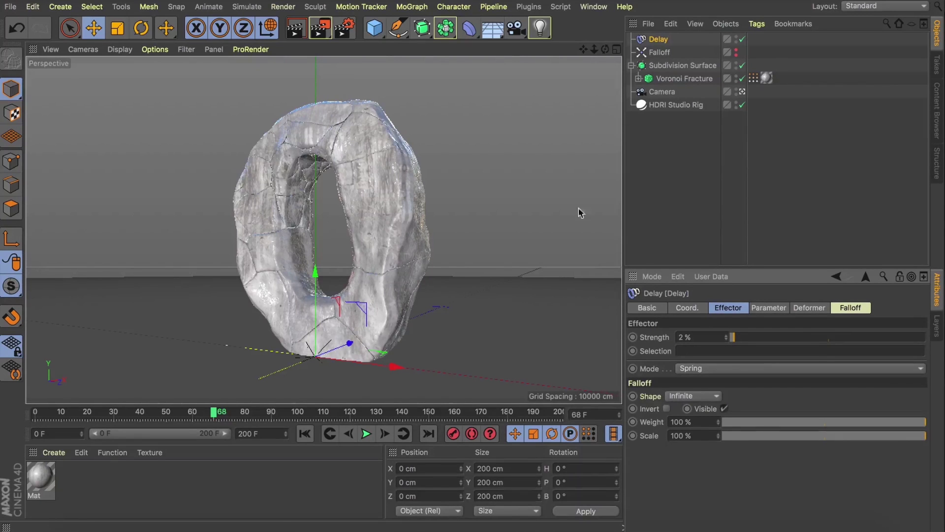
Rewind and play the fracture animation, then stop to inspect it.
{"action": "left_click", "coordinate": [305, 433]}
{"action": "left_click", "coordinate": [366, 433]}
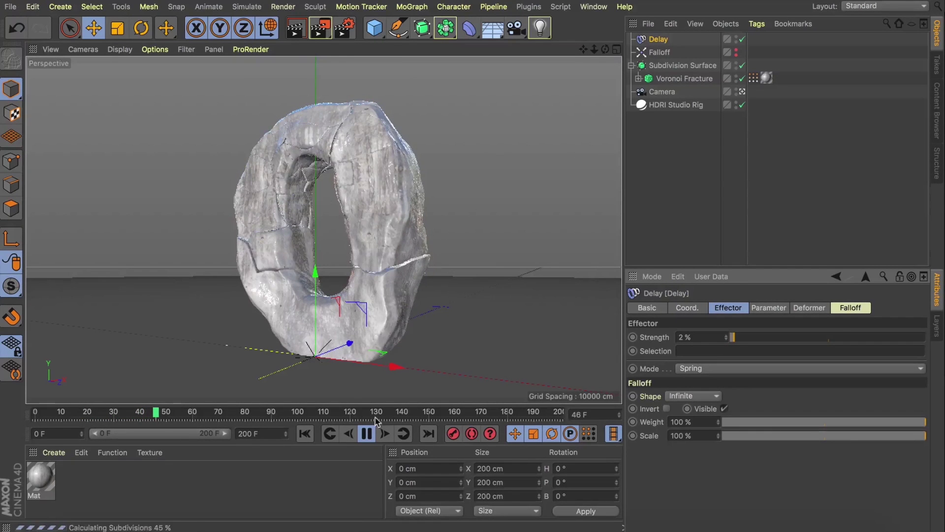
{"action": "left_click", "coordinate": [367, 434]}
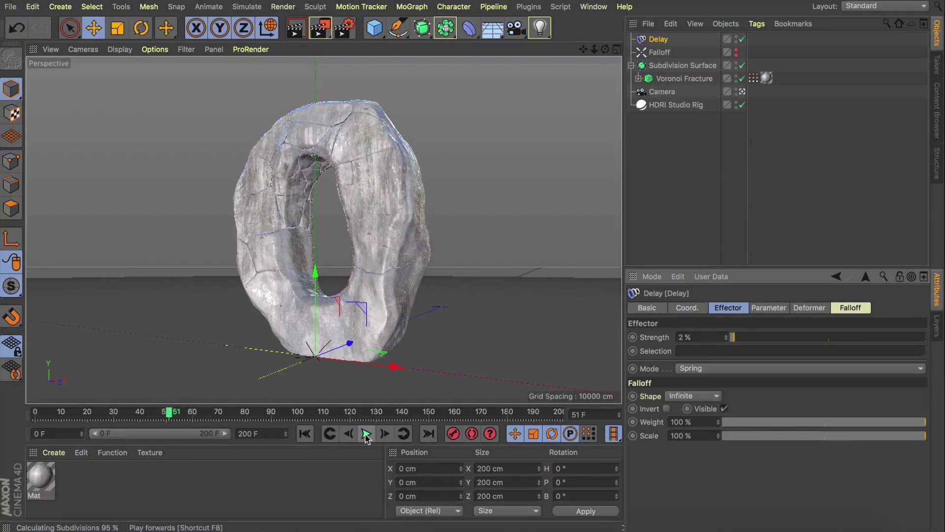
Make the Delay falloff a sphere and move it up to the O's upper left.
{"action": "left_click", "coordinate": [840, 312]}
{"action": "left_click", "coordinate": [693, 337]}
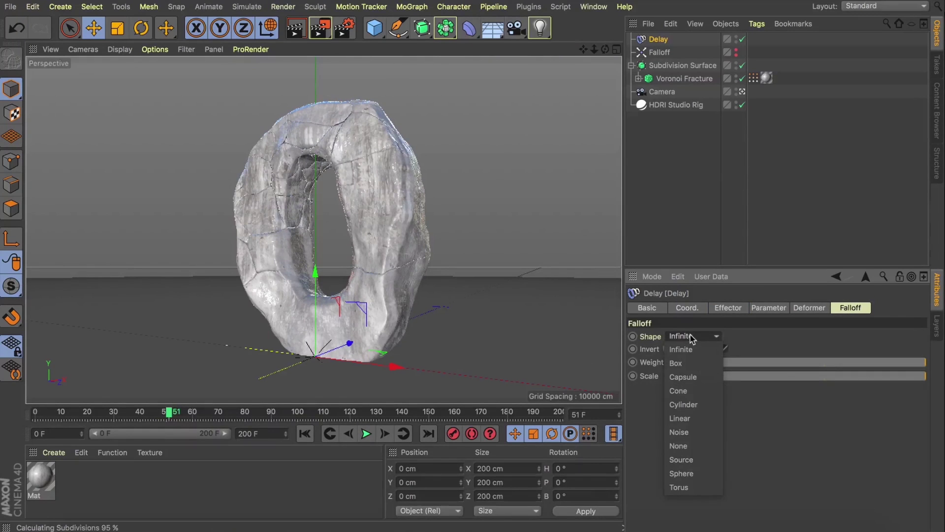
{"action": "left_click", "coordinate": [689, 472]}
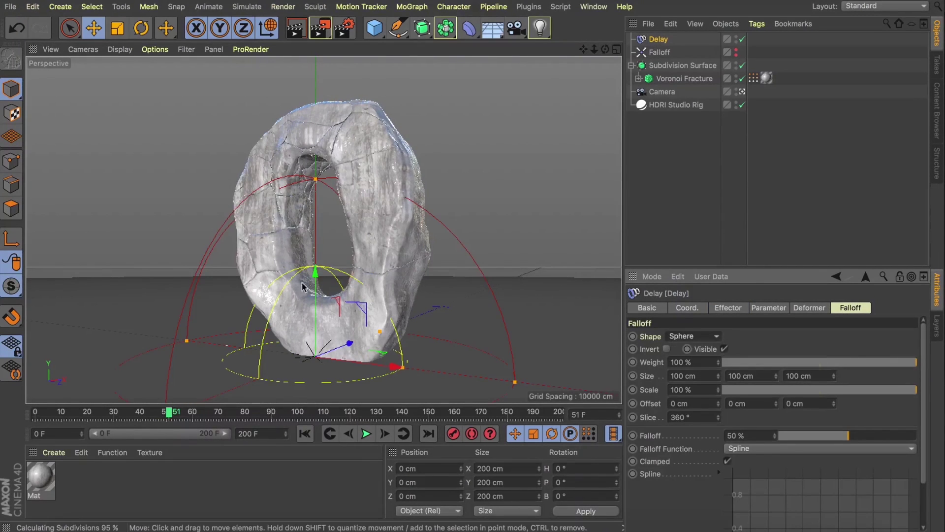
{"action": "left_click_drag", "start_coordinate": [379, 336], "coordinate": [278, 127]}
{"action": "left_click_drag", "start_coordinate": [278, 343], "coordinate": [276, 293]}
Shrink the falloff sphere to about 68 × 53 × 49 cm, checking it from a side view.
{"action": "left_click_drag", "start_coordinate": [446, 147], "coordinate": [384, 156]}
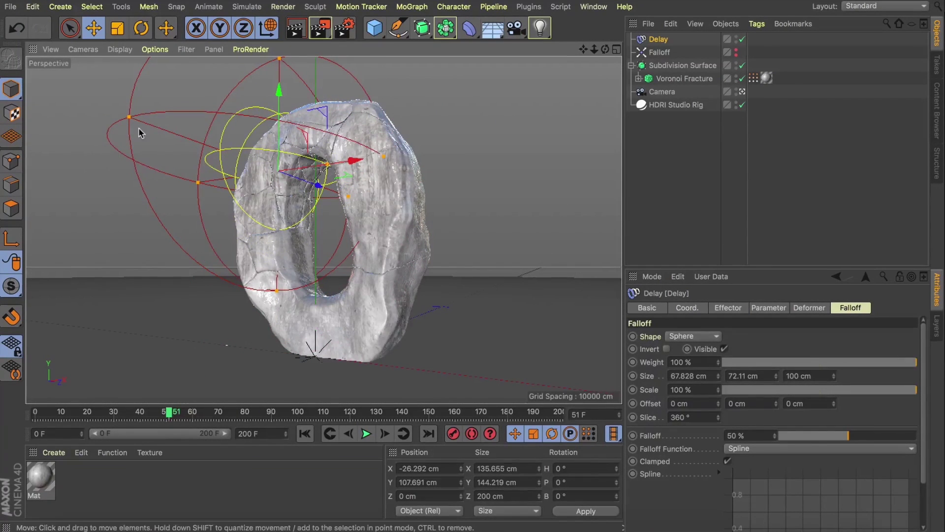
{"action": "left_click_drag", "start_coordinate": [139, 133], "coordinate": [184, 137]}
{"action": "left_click_drag", "start_coordinate": [280, 59], "coordinate": [279, 89]}
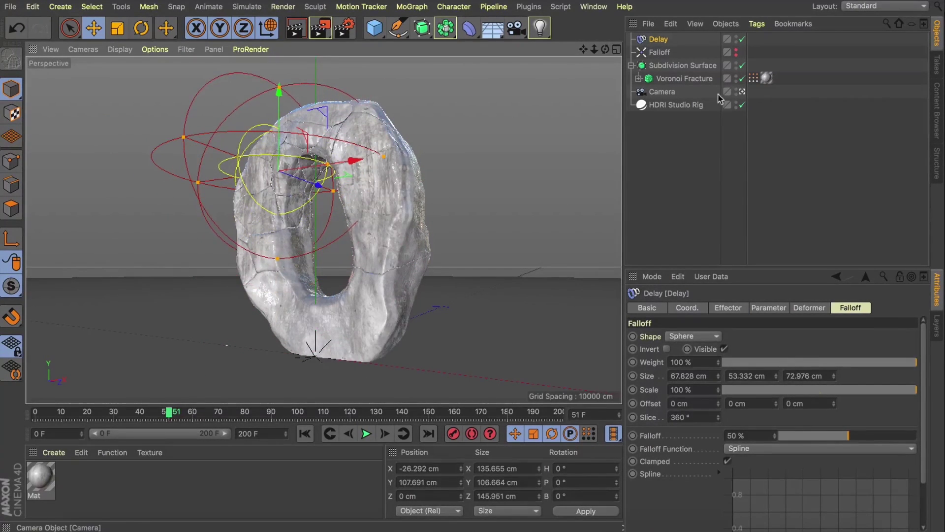
{"action": "left_click", "coordinate": [742, 92]}
{"action": "left_click_drag", "start_coordinate": [315, 222], "coordinate": [295, 237], "text": "alt"}
{"action": "left_click_drag", "start_coordinate": [561, 232], "coordinate": [467, 233]}
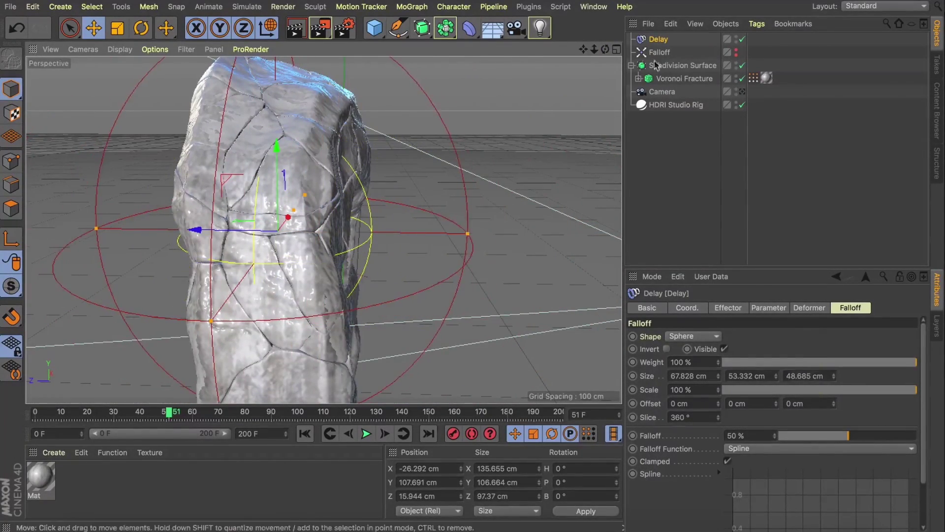
{"action": "left_click_drag", "start_coordinate": [605, 49], "coordinate": [609, 55]}
{"action": "left_click", "coordinate": [742, 91]}
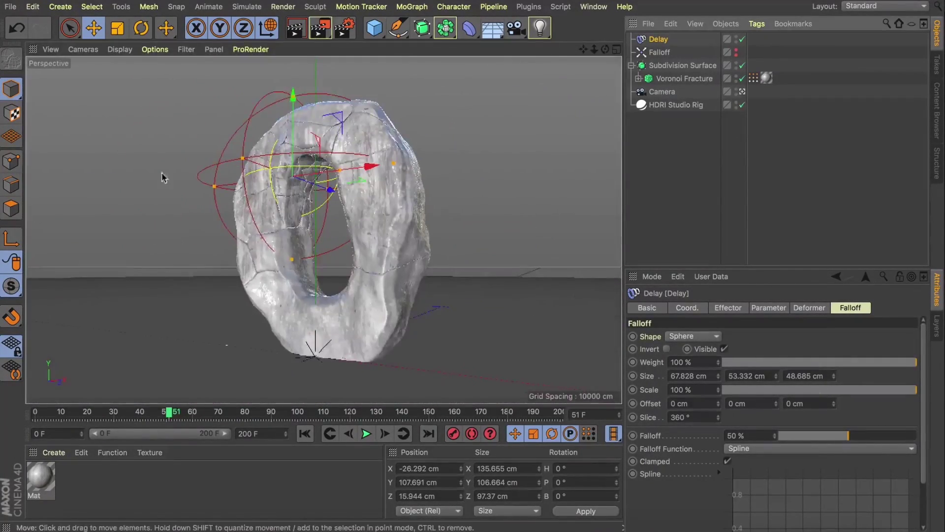
{"action": "left_click", "coordinate": [671, 207]}
Hide the Delay falloff and replay the fracture animation from the start.
{"action": "left_click", "coordinate": [736, 38]}
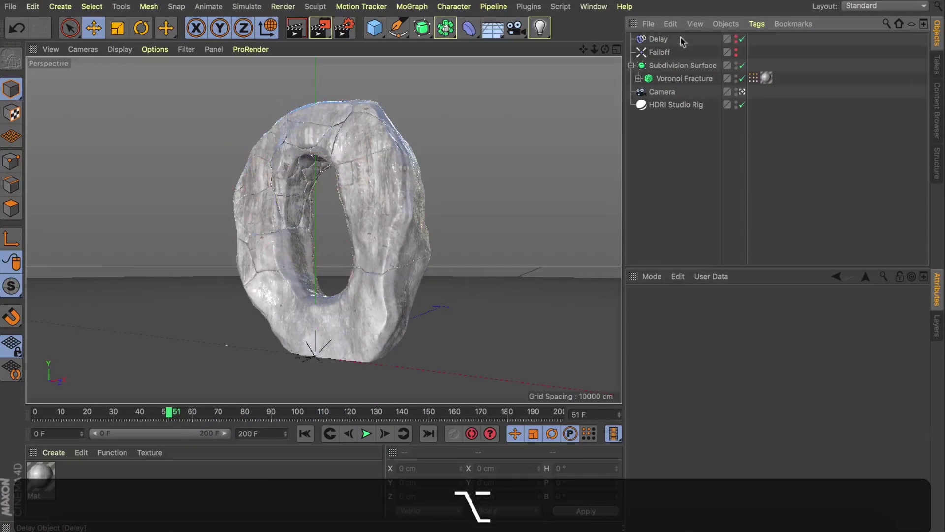
{"action": "left_click", "coordinate": [305, 433]}
{"action": "left_click", "coordinate": [365, 433]}
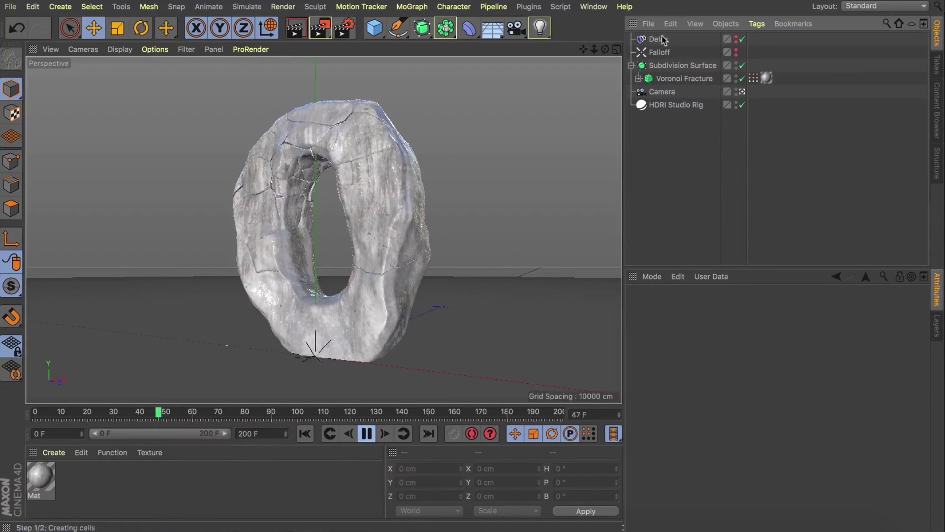
Try a 1% Delay strength, undo it, and scale the falloff sphere smaller.
{"action": "left_click", "coordinate": [686, 43]}
{"action": "left_click", "coordinate": [736, 309]}
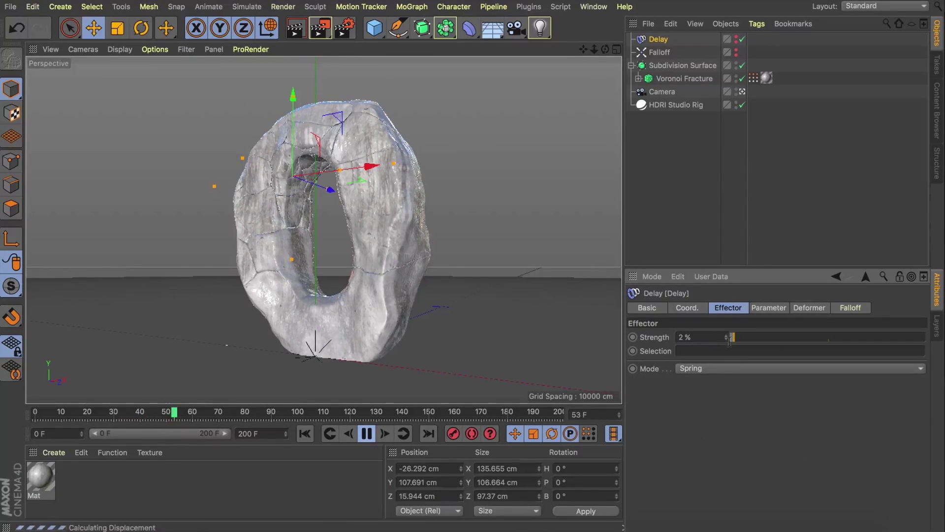
{"action": "left_click_drag", "start_coordinate": [728, 343], "coordinate": [727, 343]}
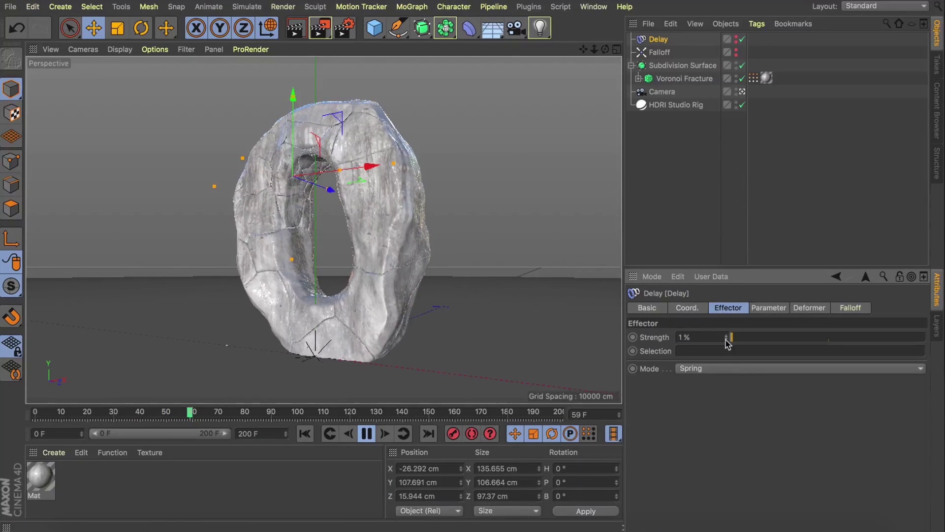
{"action": "key", "text": "ctrl+z"}
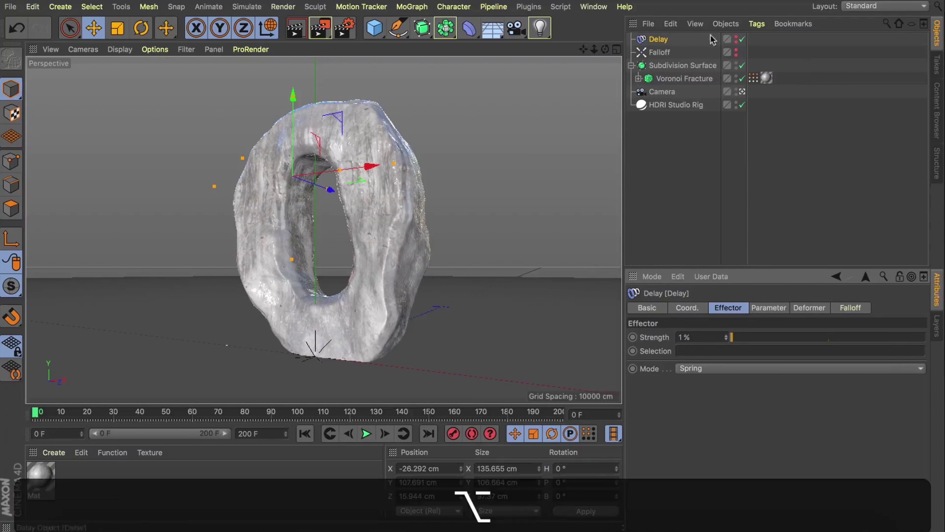
{"action": "key", "text": "t"}
{"action": "left_click_drag", "start_coordinate": [305, 222], "coordinate": [248, 226]}
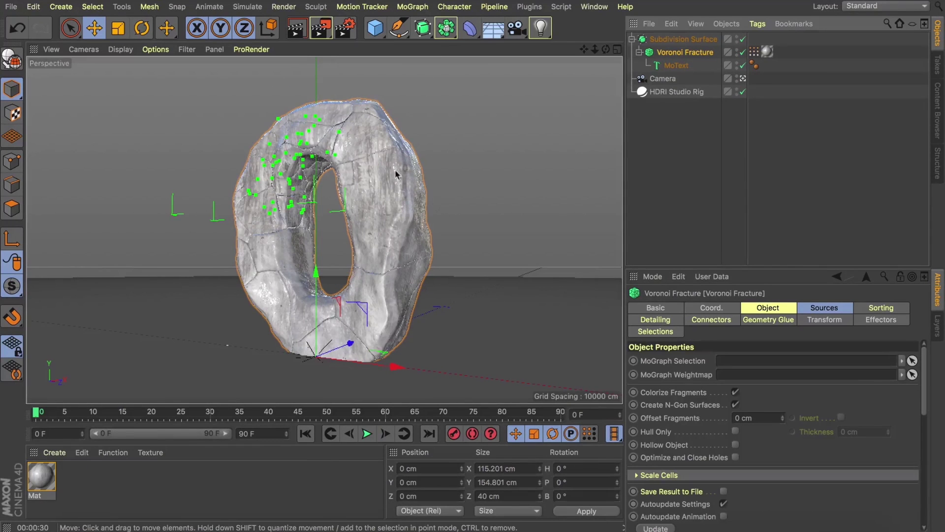
Convert the Voronoi Fracture into editable pieces and test-move O_fracturepart8, then undo it.
{"action": "key", "text": "c"}
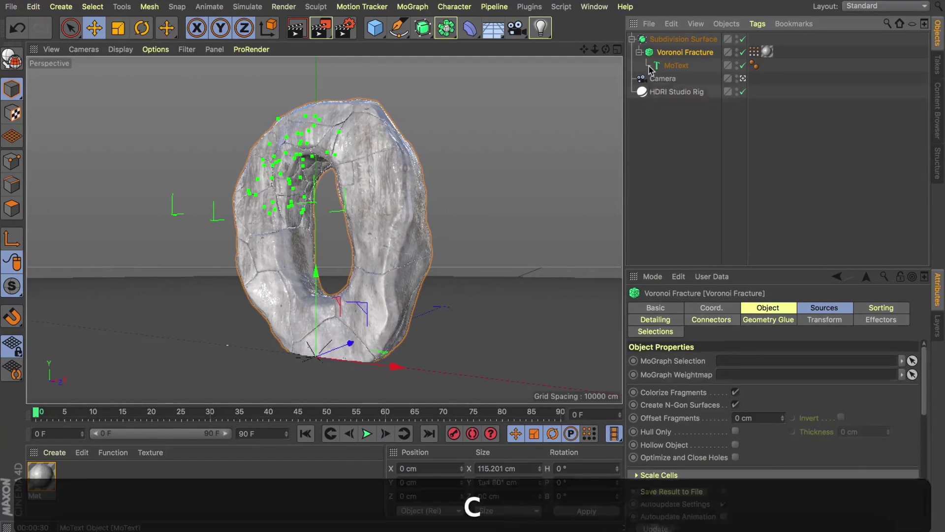
{"action": "left_click", "coordinate": [639, 53]}
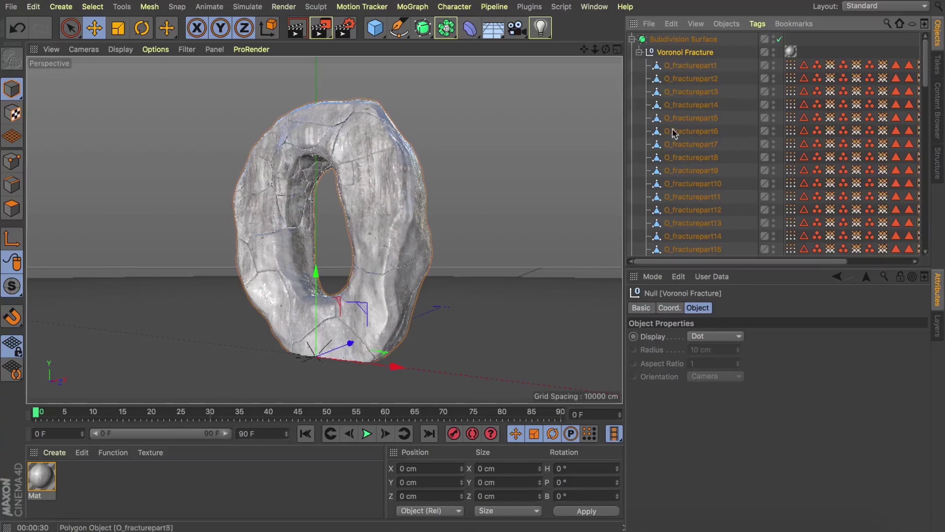
{"action": "left_click", "coordinate": [685, 158]}
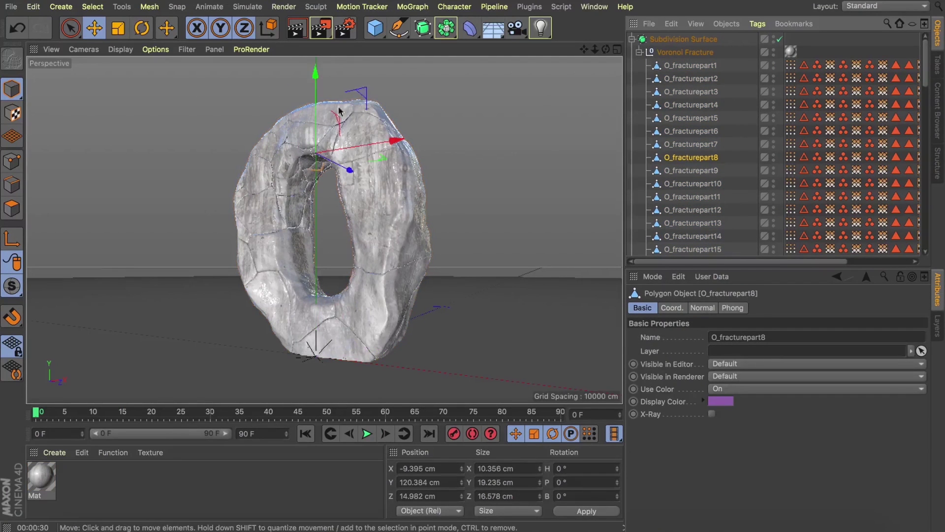
{"action": "left_click_drag", "start_coordinate": [319, 148], "coordinate": [320, 165]}
{"action": "key", "text": "super+z"}
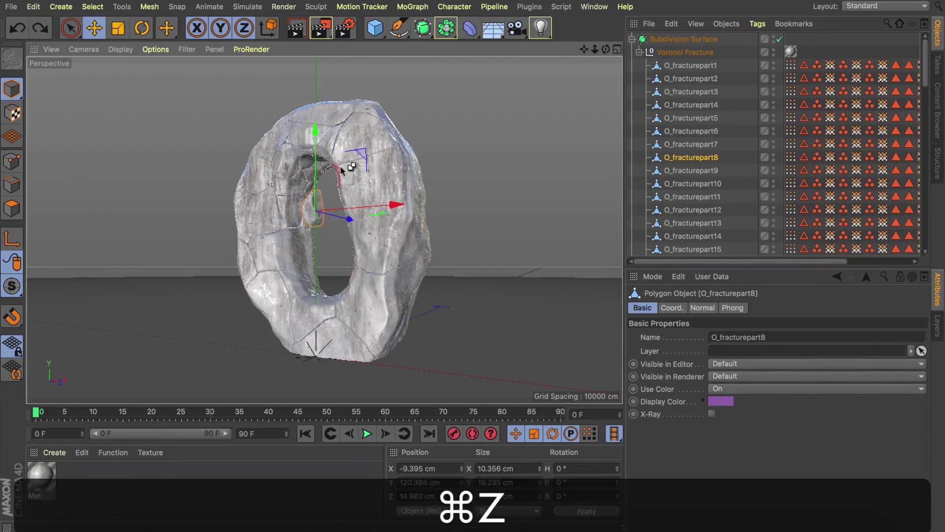
Turn off the Subdivision Surface and select the piece O_fracturepart13.
{"action": "left_click", "coordinate": [361, 136]}
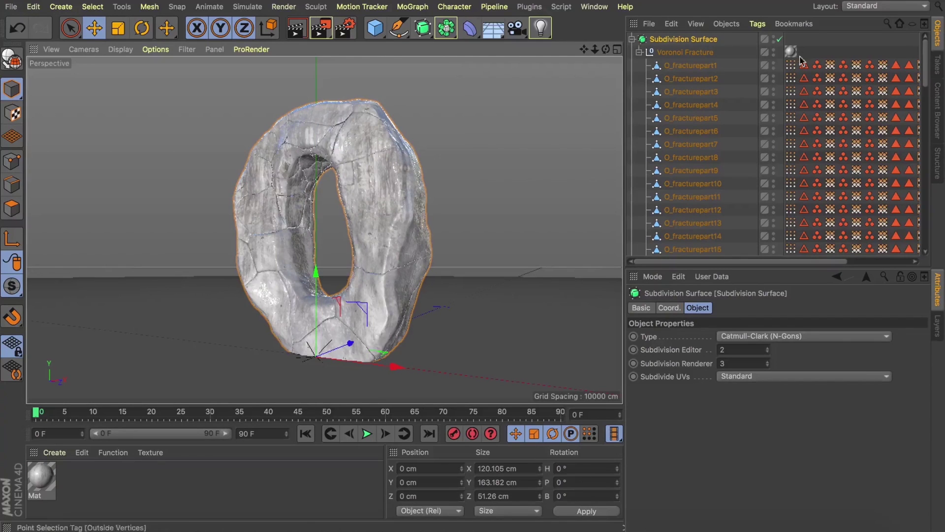
{"action": "left_click", "coordinate": [780, 39]}
{"action": "left_click", "coordinate": [683, 52]}
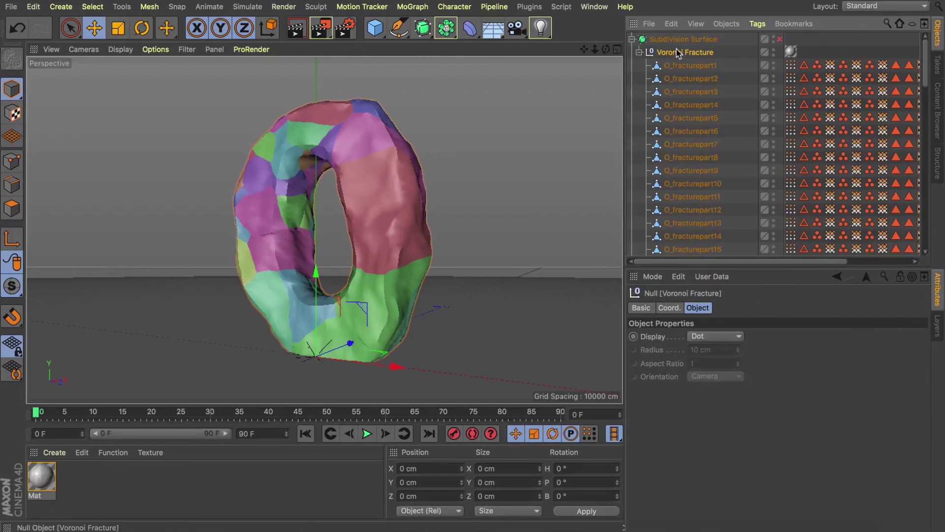
{"action": "left_click", "coordinate": [361, 128]}
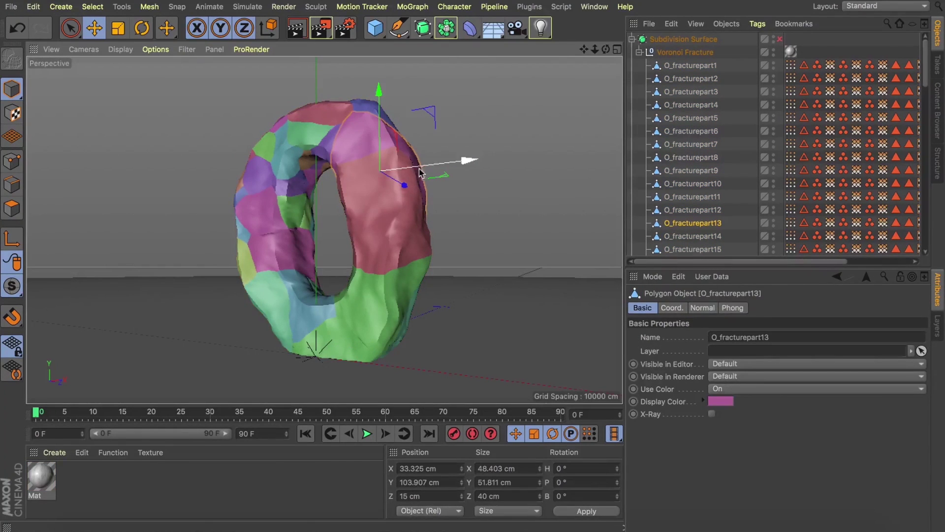
Pull O_fracturepart13 out of the O and lay it tilted on the ground at right.
{"action": "left_click_drag", "start_coordinate": [401, 183], "coordinate": [468, 295]}
{"action": "key", "text": "r"}
{"action": "key", "text": "e"}
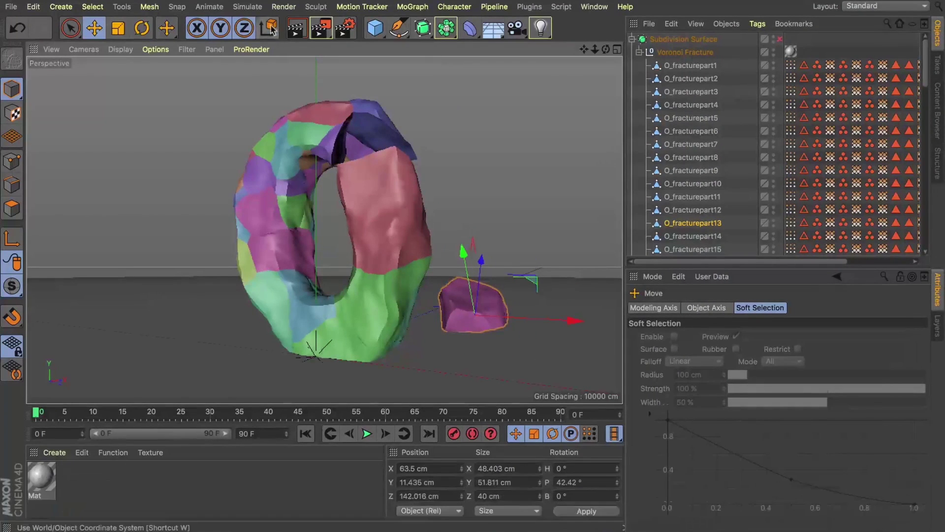
{"action": "left_click_drag", "start_coordinate": [471, 238], "coordinate": [472, 244]}
{"action": "key", "text": "r"}
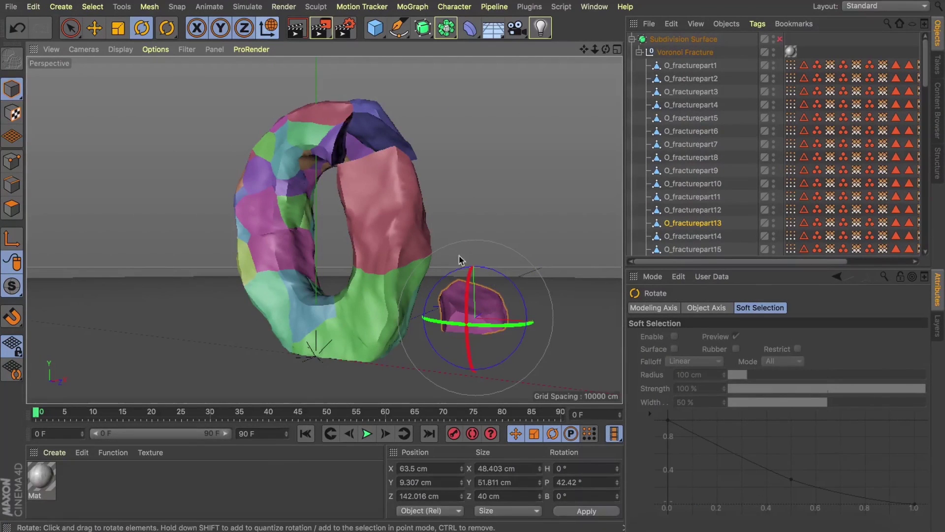
{"action": "left_click_drag", "start_coordinate": [513, 284], "coordinate": [508, 315]}
{"action": "key", "text": "e"}
{"action": "key", "text": "r"}
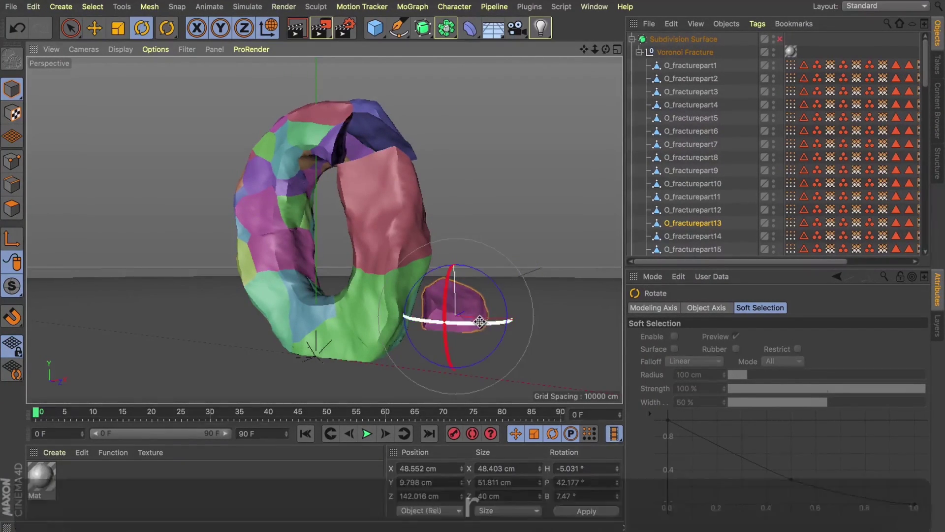
{"action": "key", "text": "super+z"}
Drop the piece from the top of the O down onto the ground near its base.
{"action": "left_click", "coordinate": [306, 137]}
{"action": "key", "text": "e"}
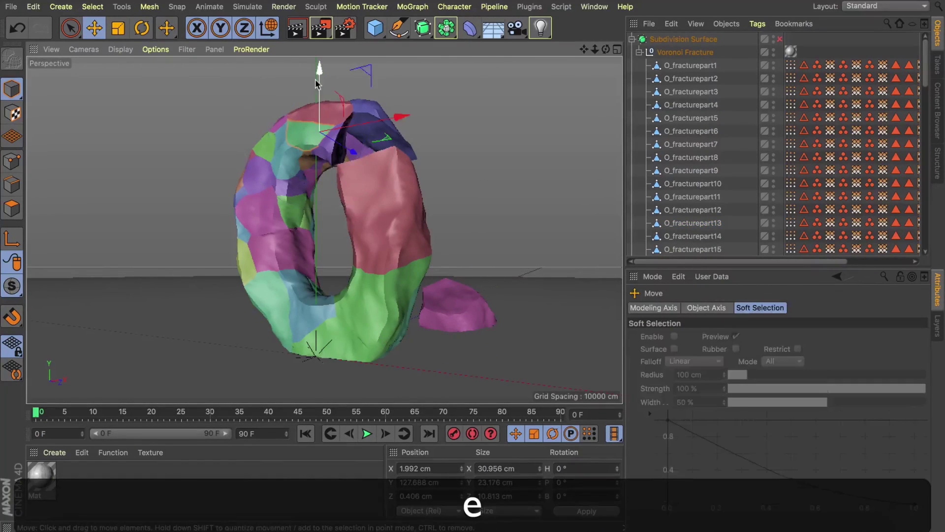
{"action": "left_click_drag", "start_coordinate": [316, 79], "coordinate": [295, 354]}
{"action": "key", "text": "r"}
{"action": "key", "text": "e"}
{"action": "left_click_drag", "start_coordinate": [301, 296], "coordinate": [345, 352]}
In the four-view layout, rotate the selected fragment slightly and raise it.
{"action": "left_click", "coordinate": [617, 50]}
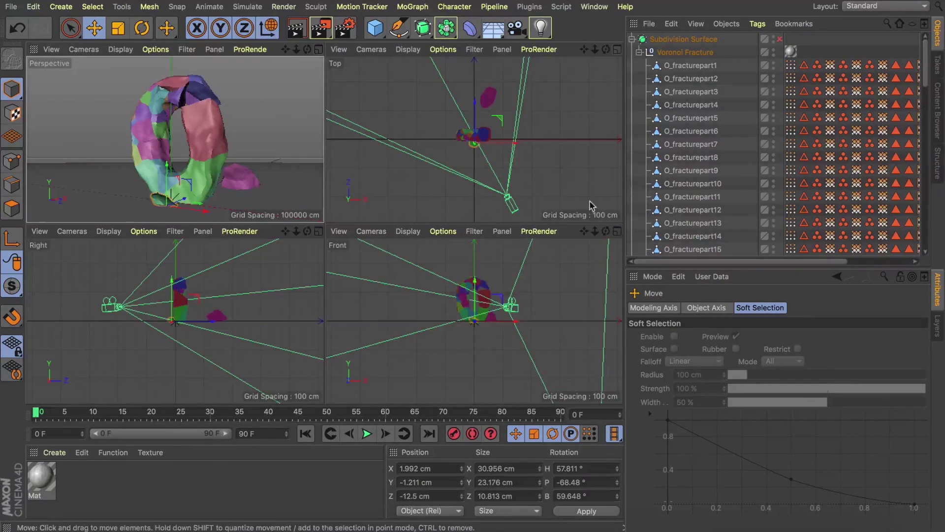
{"action": "key", "text": "s"}
{"action": "key", "text": "r"}
{"action": "mouse_move", "coordinate": [490, 306]}
{"action": "left_mouse_down"}
{"action": "mouse_move", "coordinate": [481, 318]}
{"action": "mouse_move", "coordinate": [490, 296]}
{"action": "left_mouse_up"}
{"action": "key", "text": "e"}
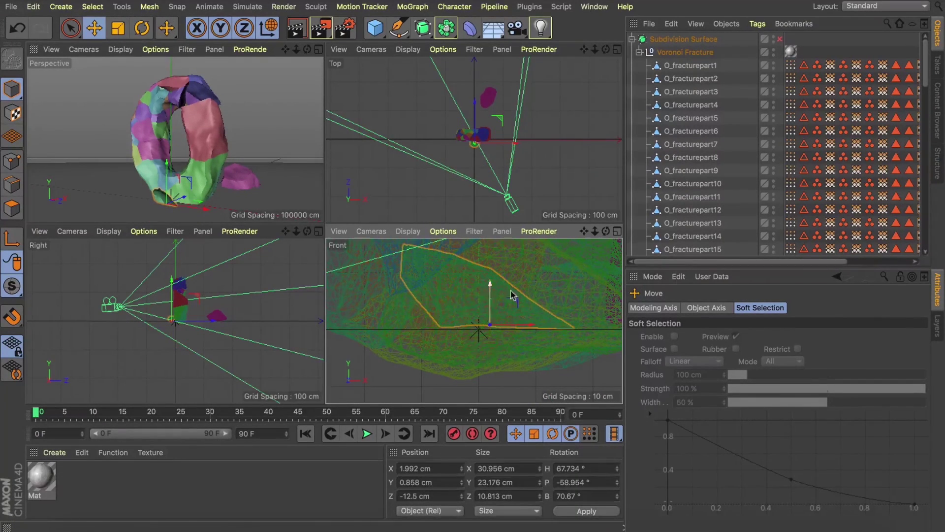
{"action": "left_click_drag", "start_coordinate": [596, 231], "coordinate": [589, 235]}
Tilt the loose fragment O_fracturepart13 slightly, then go back to a single perspective view.
{"action": "left_click", "coordinate": [433, 316]}
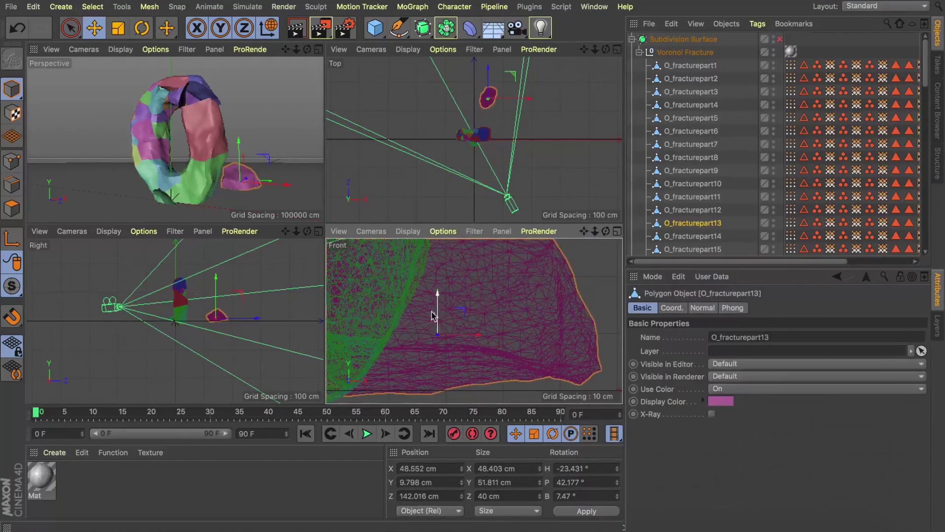
{"action": "key", "text": "r"}
{"action": "left_click_drag", "start_coordinate": [443, 318], "coordinate": [437, 313]}
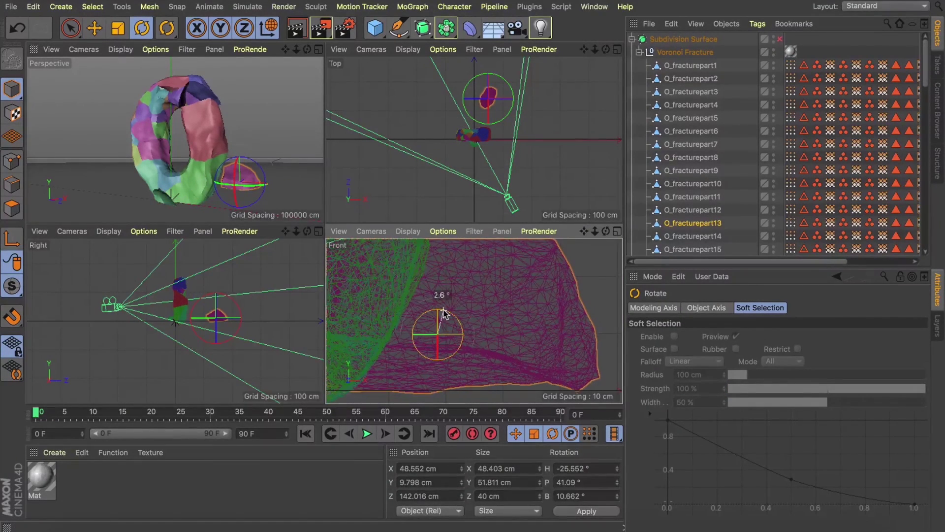
{"action": "scroll", "coordinate": [441, 312], "scroll_direction": "down", "scroll_amount": 3}
{"action": "left_click", "coordinate": [319, 49]}
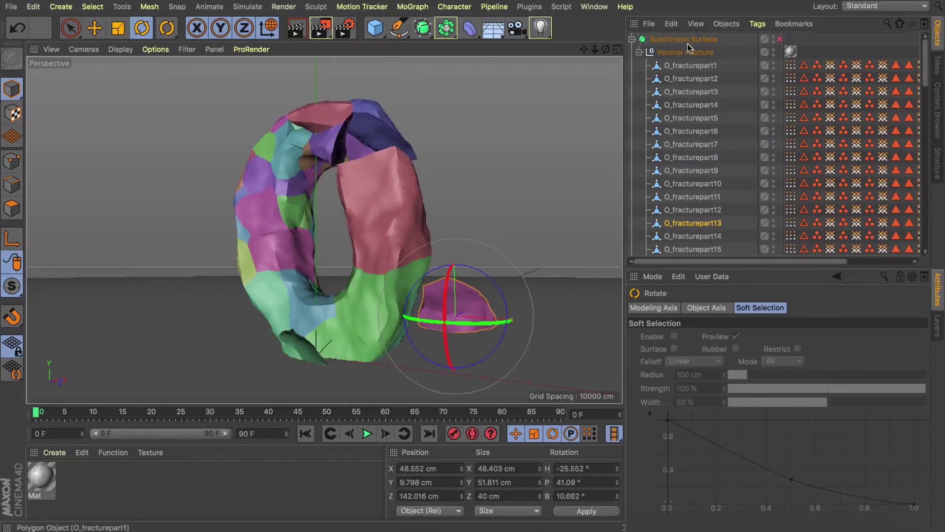
{"action": "left_click", "coordinate": [639, 52]}
{"action": "left_click", "coordinate": [671, 120]}
Try rotating the whole smoothed O, then undo back to the unsmoothed pieces.
{"action": "left_click", "coordinate": [742, 39]}
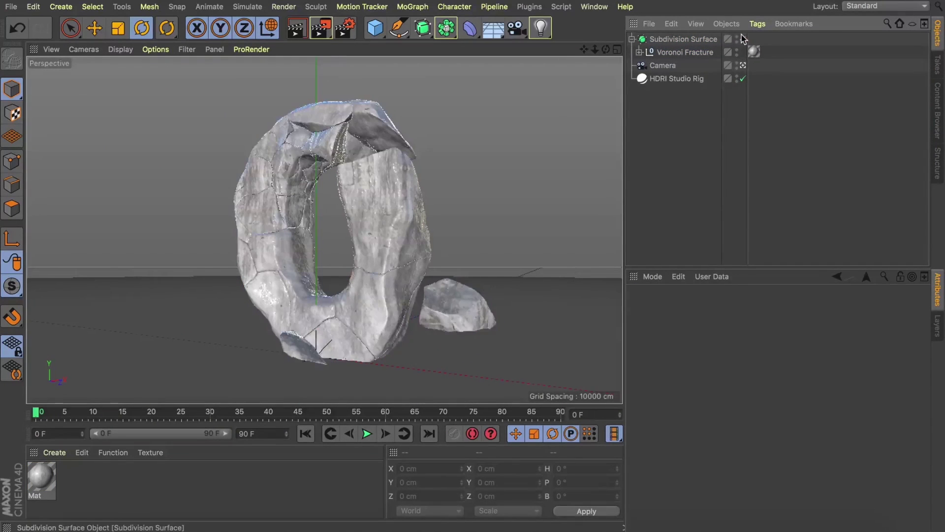
{"action": "left_click", "coordinate": [290, 349]}
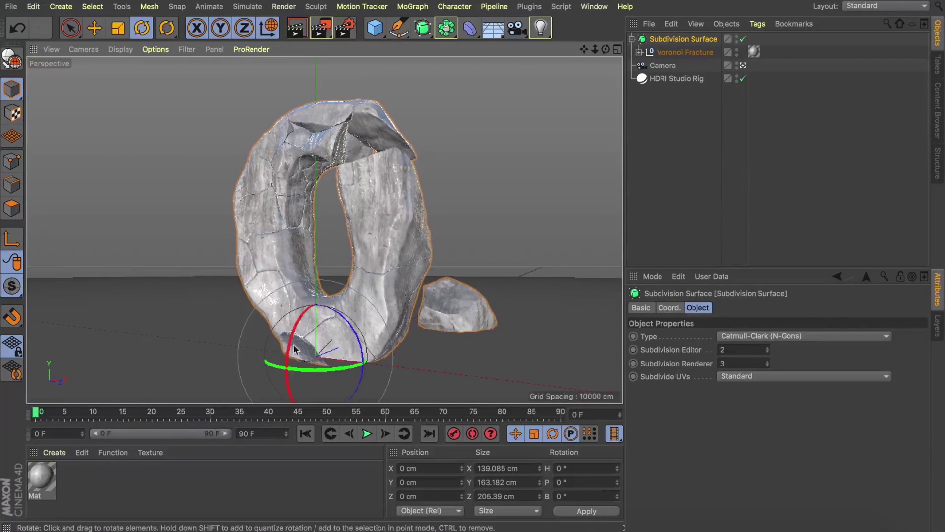
{"action": "left_click_drag", "start_coordinate": [266, 363], "coordinate": [353, 367]}
{"action": "key", "text": "super+z"}
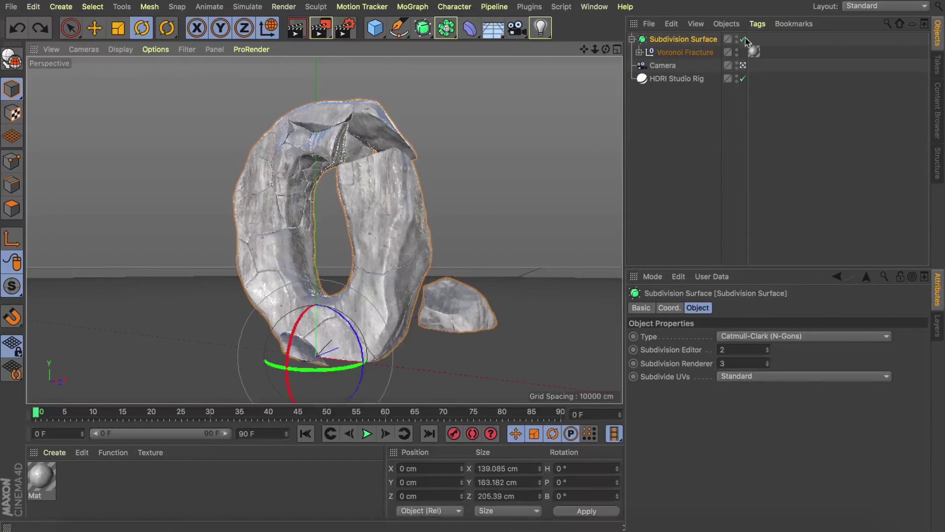
{"action": "key", "text": "super+z"}
Rotate and lift the piece at the O's base, then re-enable subdivision smoothing.
{"action": "key", "text": "r"}
{"action": "left_click_drag", "start_coordinate": [298, 345], "coordinate": [246, 386]}
{"action": "key", "text": "super+z"}
{"action": "left_click_drag", "start_coordinate": [352, 354], "coordinate": [325, 397]}
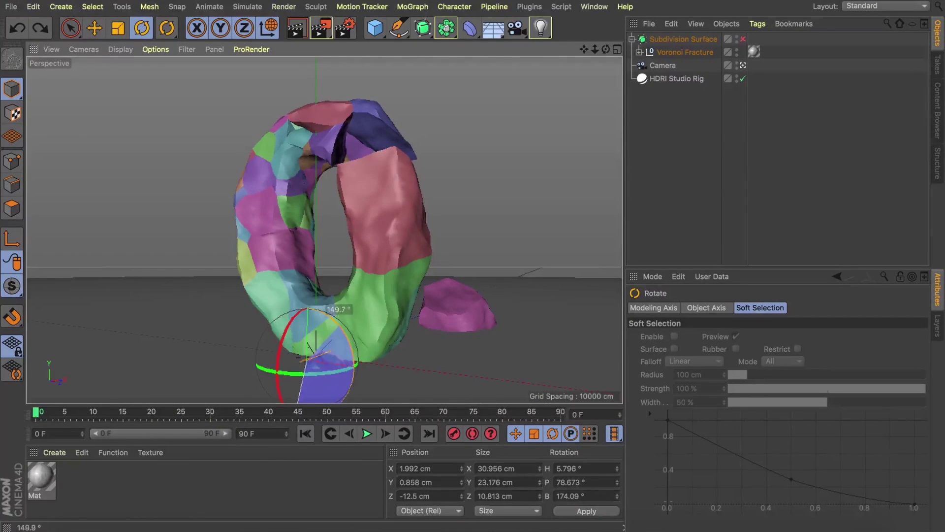
{"action": "key", "text": "e"}
{"action": "left_click_drag", "start_coordinate": [331, 325], "coordinate": [319, 340]}
{"action": "key", "text": "r"}
{"action": "key", "text": "e"}
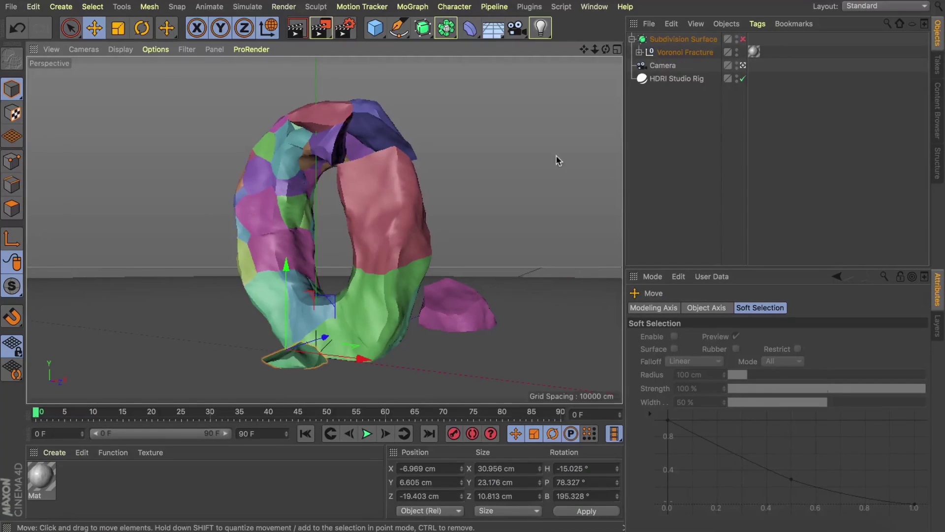
{"action": "left_click", "coordinate": [743, 39]}
Render the smoothed rock O in the viewport with Cmd+R and switch to O_Rock_0005.c4d.
{"action": "left_click", "coordinate": [661, 142]}
{"action": "key", "text": "ctrl+r"}
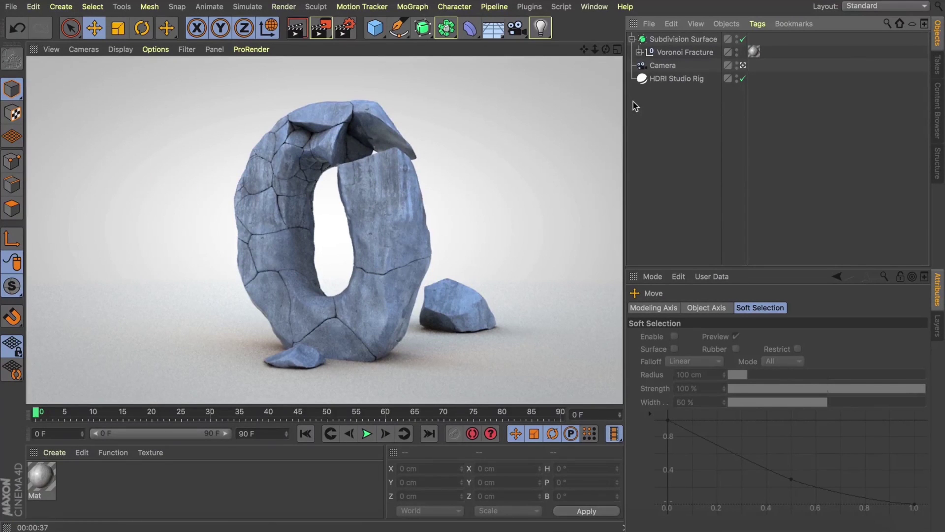
{"action": "left_click", "coordinate": [602, 7]}
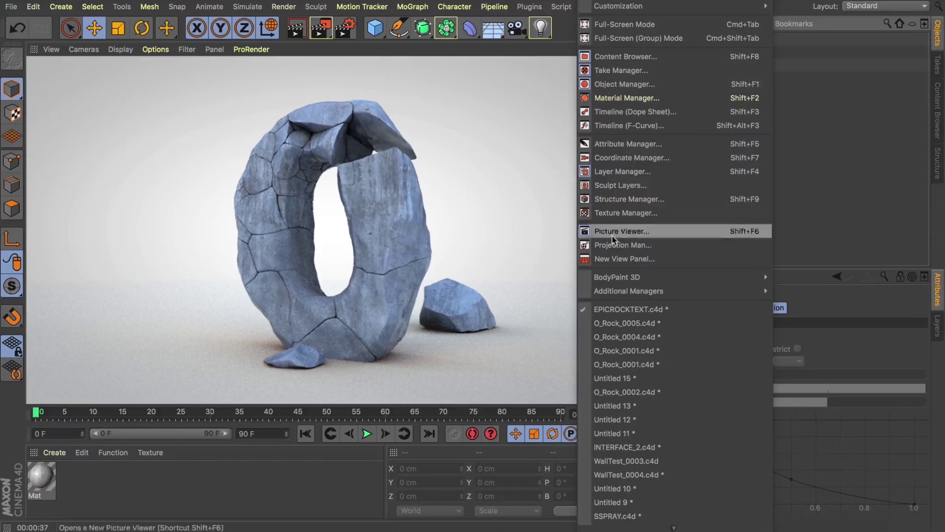
{"action": "left_click", "coordinate": [616, 324]}
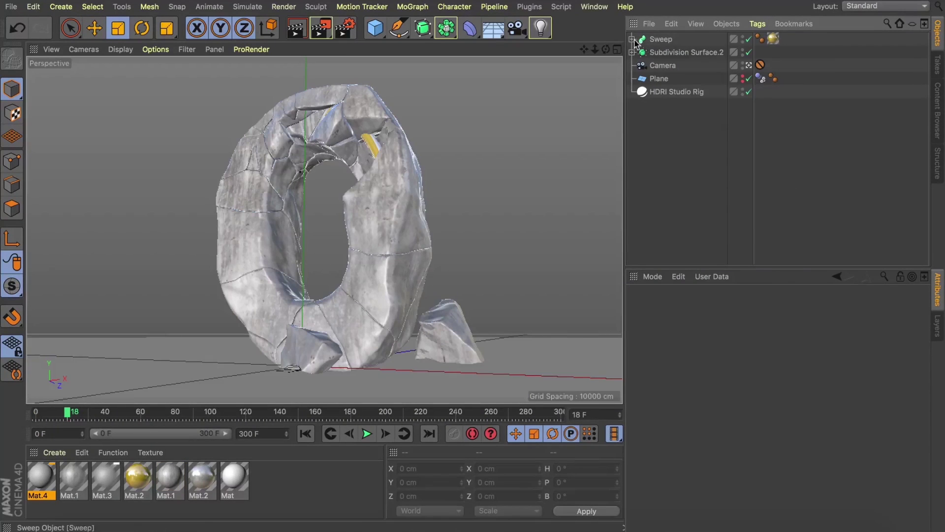
{"action": "left_click", "coordinate": [655, 53]}
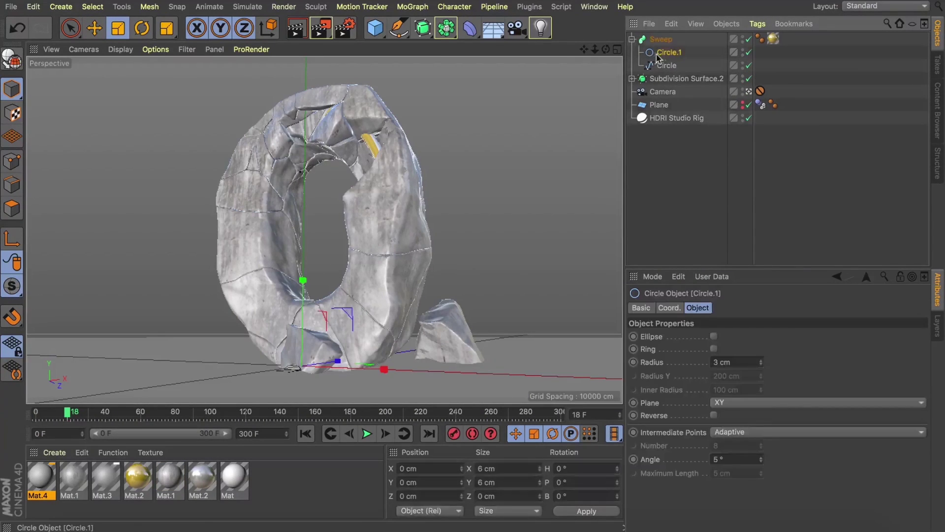
{"action": "left_click", "coordinate": [659, 39]}
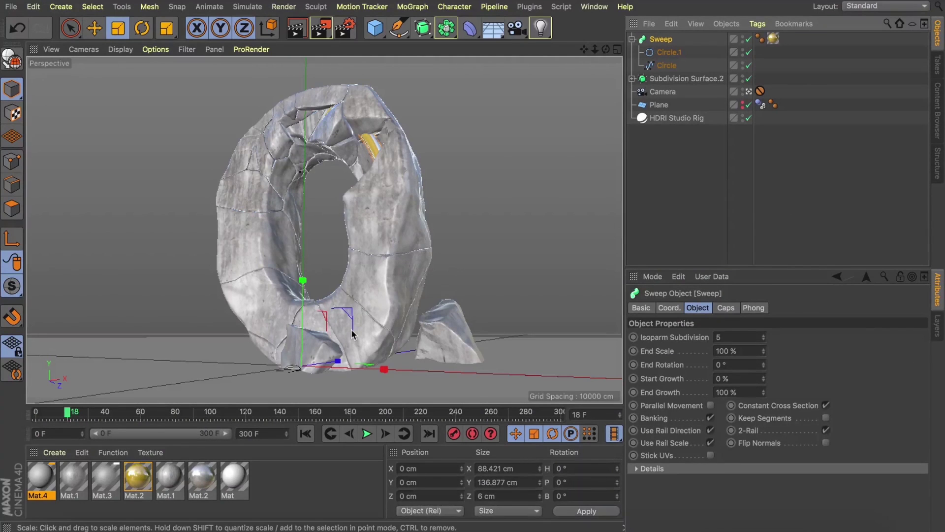
{"action": "key", "text": "e"}
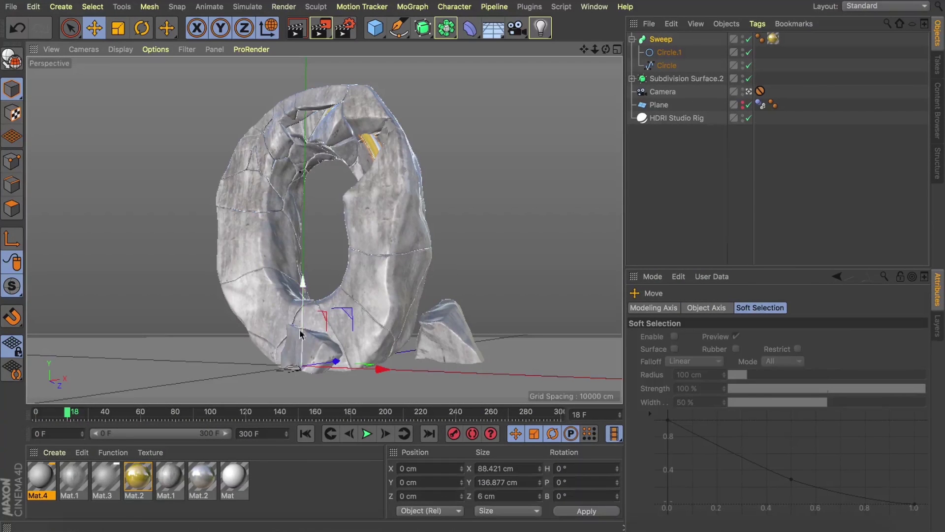
{"action": "mouse_move", "coordinate": [329, 363]}
{"action": "left_mouse_down"}
{"action": "mouse_move", "coordinate": [306, 361]}
{"action": "mouse_move", "coordinate": [335, 345]}
{"action": "left_mouse_up"}
{"action": "key", "text": "super+z"}
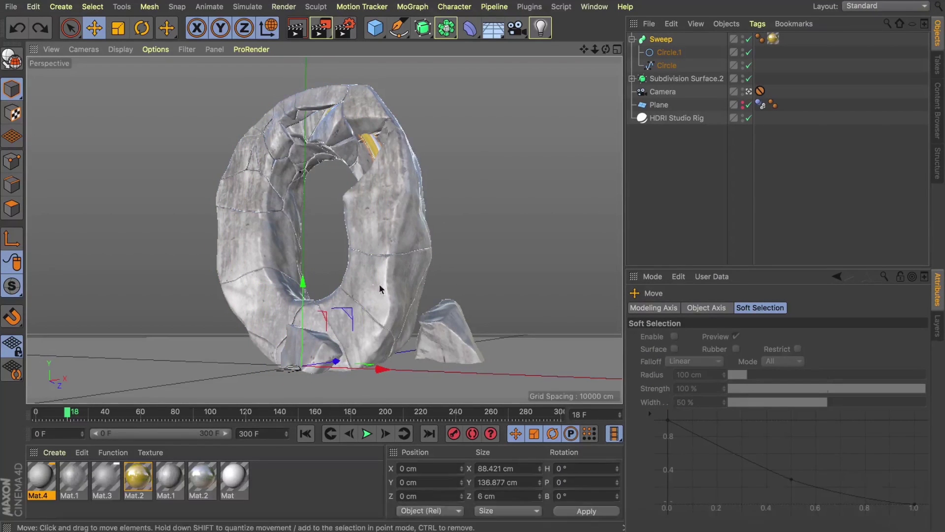
{"action": "left_click", "coordinate": [666, 192]}
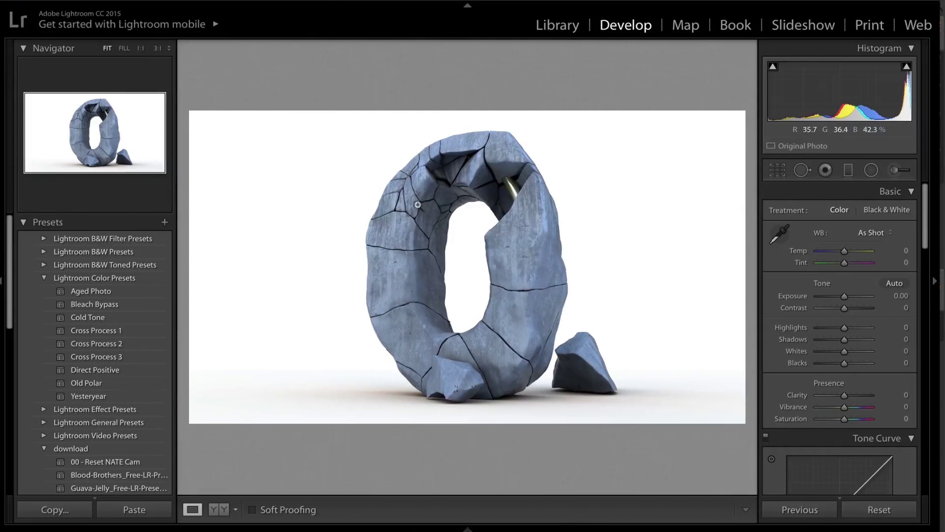
{"action": "left_click", "coordinate": [414, 199]}
{"action": "left_click_drag", "start_coordinate": [431, 161], "coordinate": [433, 95]}
{"action": "left_click_drag", "start_coordinate": [402, 177], "coordinate": [450, 44]}
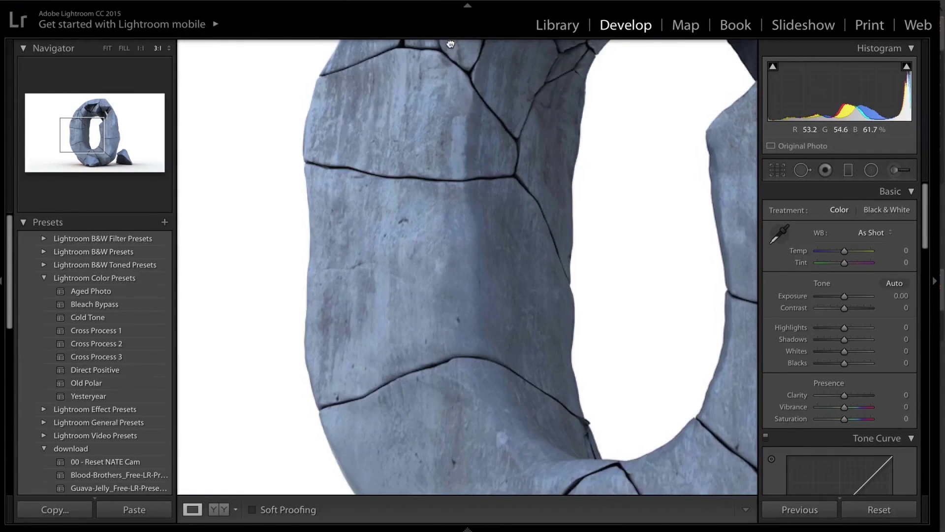
{"action": "left_click_drag", "start_coordinate": [514, 184], "coordinate": [414, 97]}
{"action": "left_click_drag", "start_coordinate": [584, 223], "coordinate": [443, 154]}
{"action": "left_click_drag", "start_coordinate": [517, 195], "coordinate": [563, 281]}
{"action": "left_click_drag", "start_coordinate": [592, 171], "coordinate": [570, 330]}
{"action": "left_click_drag", "start_coordinate": [481, 237], "coordinate": [530, 454]}
{"action": "left_click_drag", "start_coordinate": [469, 363], "coordinate": [498, 289]}
{"action": "left_click", "coordinate": [499, 290]}
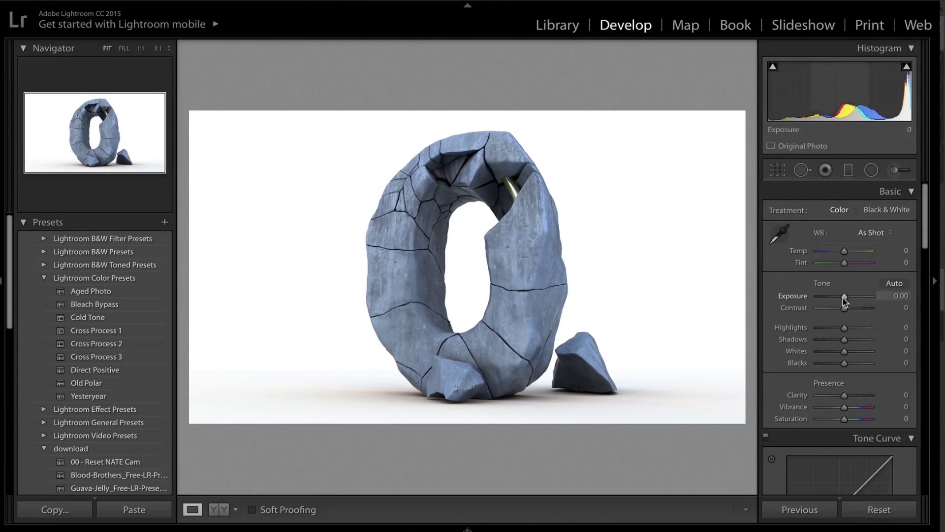
Set Exposure +0.55, Contrast +46, Highlights +40, Shadows −44 and Blacks +42.
{"action": "left_click_drag", "start_coordinate": [845, 298], "coordinate": [847, 296]}
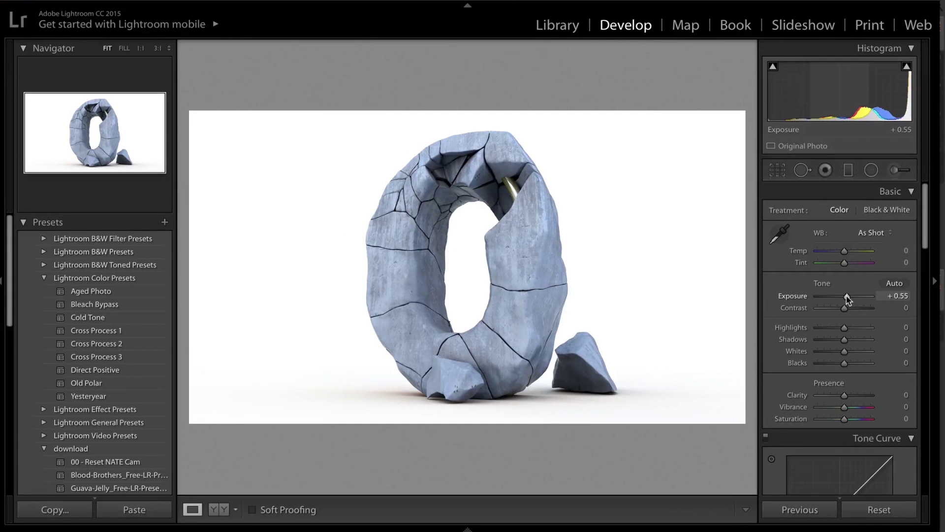
{"action": "left_click_drag", "start_coordinate": [844, 306], "coordinate": [857, 308]}
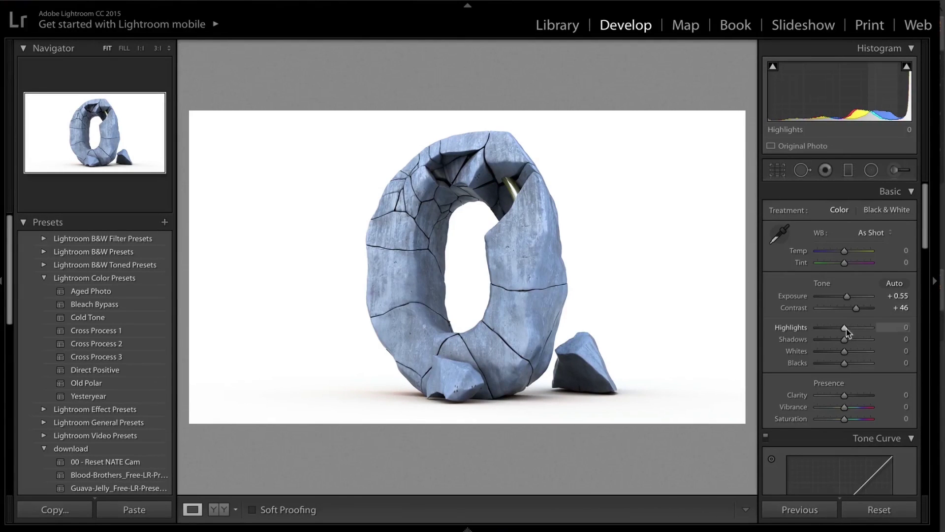
{"action": "left_click_drag", "start_coordinate": [846, 329], "coordinate": [832, 340]}
{"action": "key", "text": "super+z"}
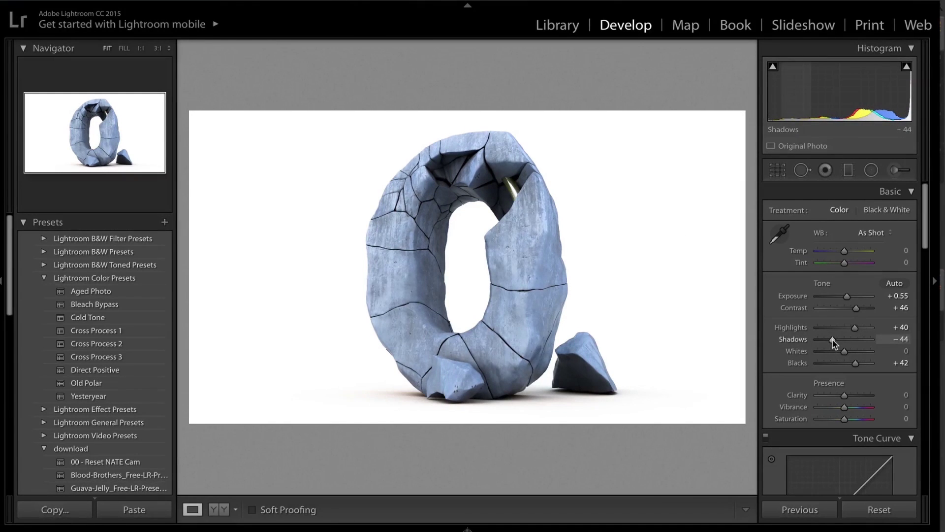
Set Clarity to +10 by typing the value, then zoom into the O's upper left.
{"action": "left_click", "coordinate": [847, 397]}
{"action": "type", "text": "6"}
{"action": "key", "text": "Return"}
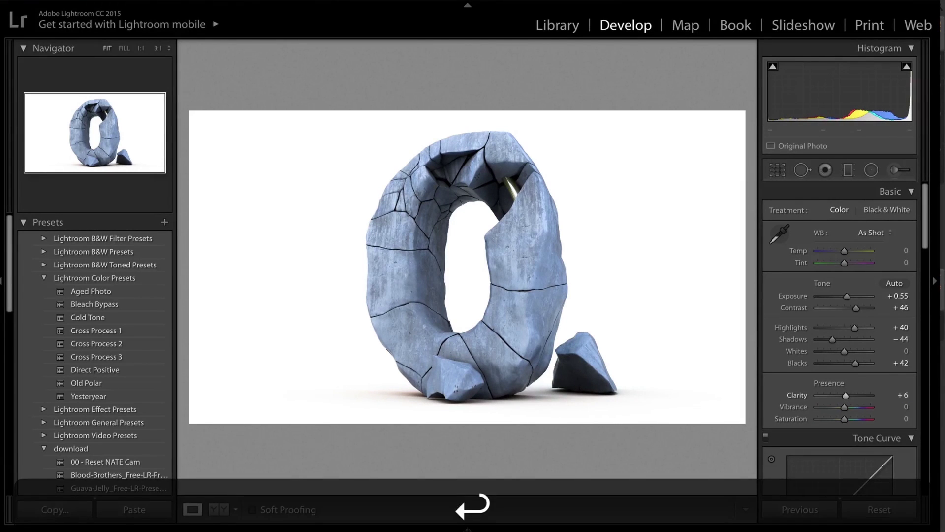
{"action": "type", "text": "10"}
{"action": "key", "text": "Return"}
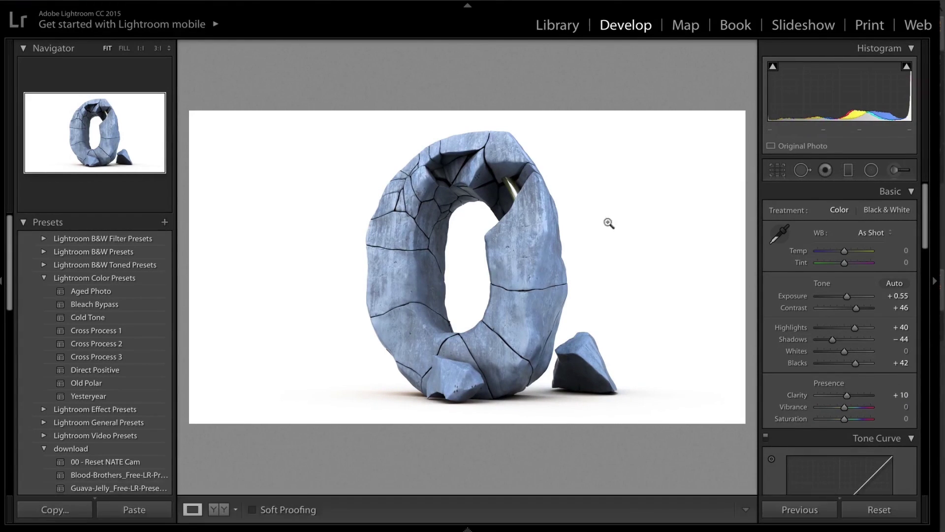
{"action": "left_click", "coordinate": [408, 197]}
Try brightening the tone curve highlights, undo it, and fit the photo in view.
{"action": "left_click_drag", "start_coordinate": [400, 205], "coordinate": [490, 195]}
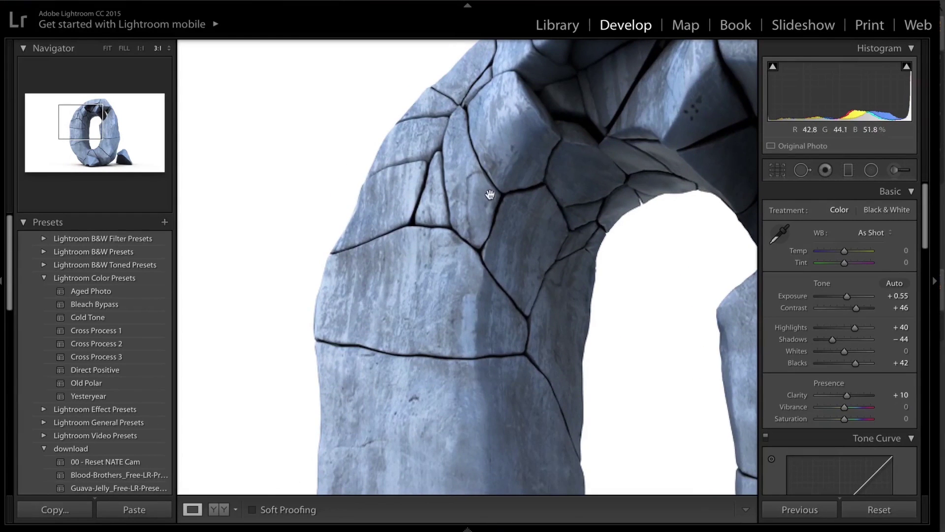
{"action": "scroll", "coordinate": [827, 380], "scroll_direction": "down", "scroll_amount": 5}
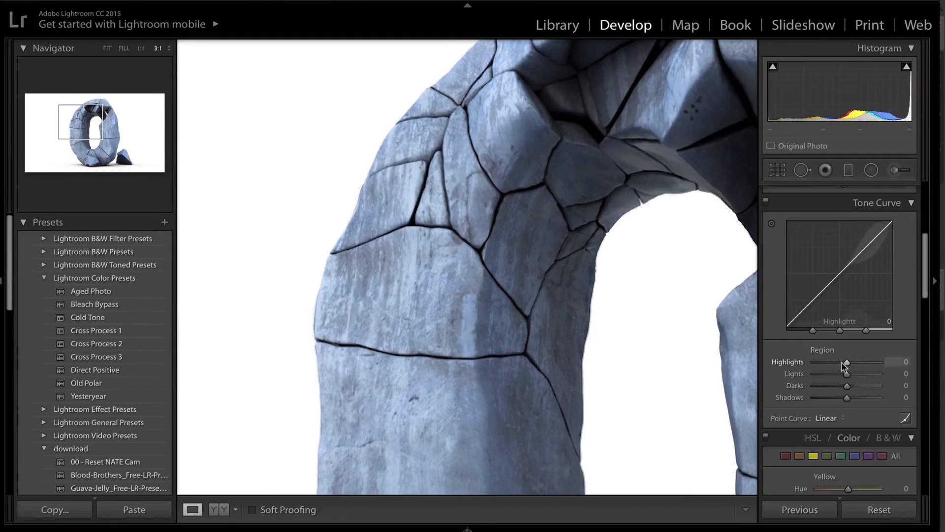
{"action": "mouse_move", "coordinate": [846, 364]}
{"action": "left_mouse_down"}
{"action": "mouse_move", "coordinate": [874, 362]}
{"action": "mouse_move", "coordinate": [851, 375]}
{"action": "left_mouse_up"}
{"action": "key", "text": "super+z"}
{"action": "key", "text": "super+z"}
{"action": "key", "text": "super+z"}
{"action": "scroll", "coordinate": [823, 372], "scroll_direction": "down", "scroll_amount": 3}
{"action": "left_click", "coordinate": [560, 241]}
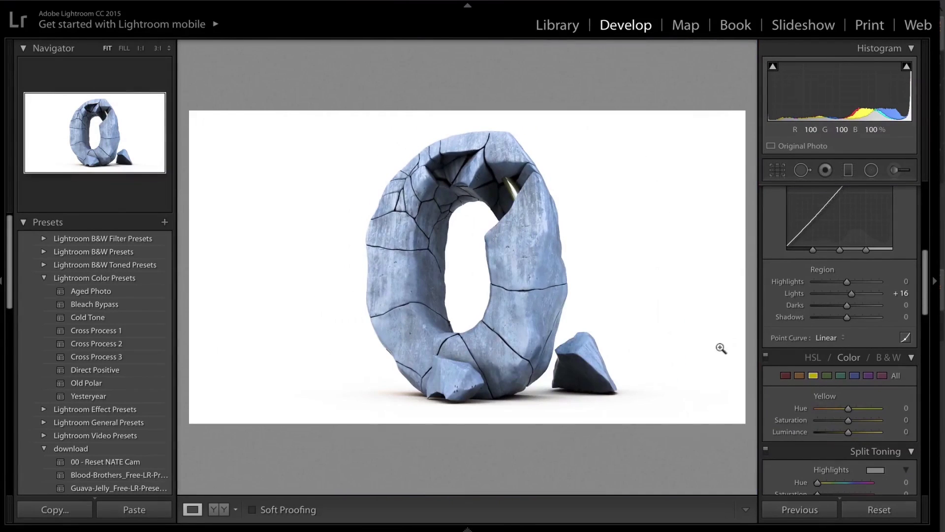
{"action": "scroll", "coordinate": [847, 423], "scroll_direction": "down", "scroll_amount": 5}
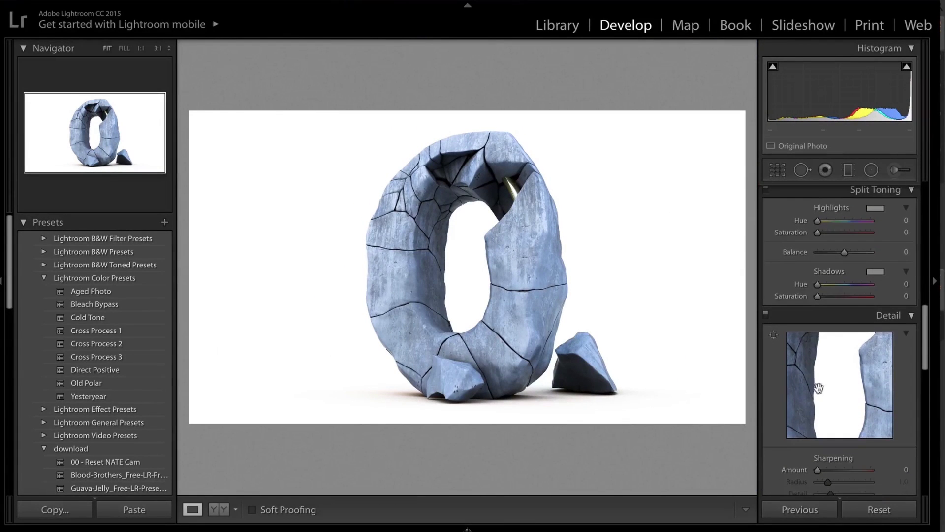
Set Sharpening Amount to 29 and Grain Amount to 24.
{"action": "left_click", "coordinate": [773, 335]}
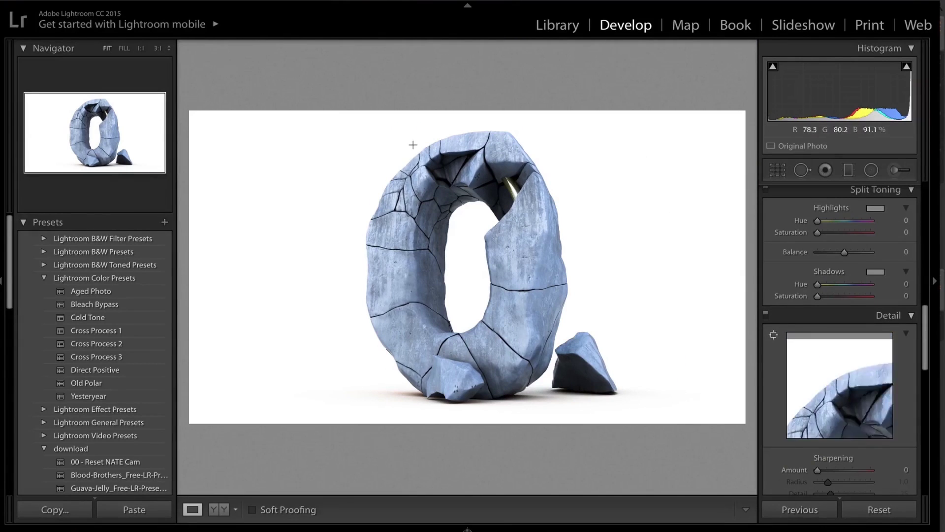
{"action": "left_click", "coordinate": [411, 214]}
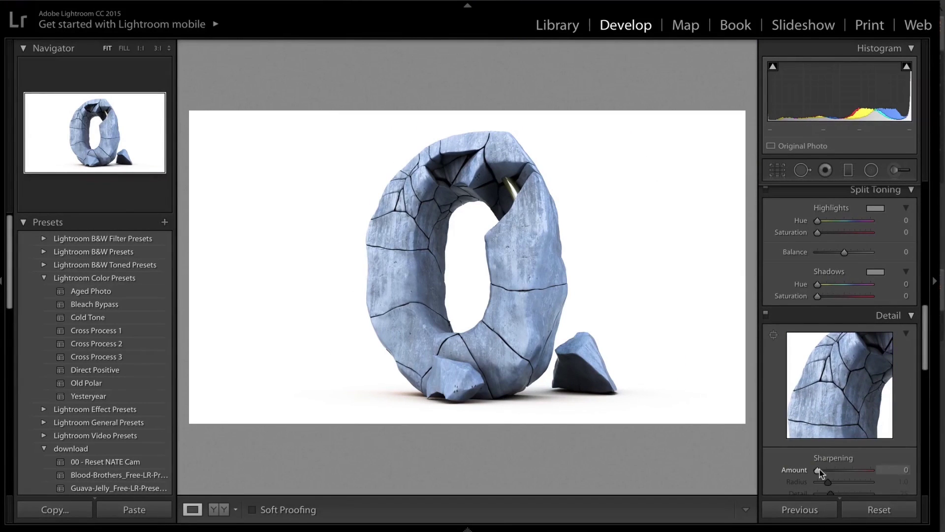
{"action": "left_click_drag", "start_coordinate": [829, 472], "coordinate": [831, 471]}
{"action": "scroll", "coordinate": [823, 423], "scroll_direction": "down", "scroll_amount": 4}
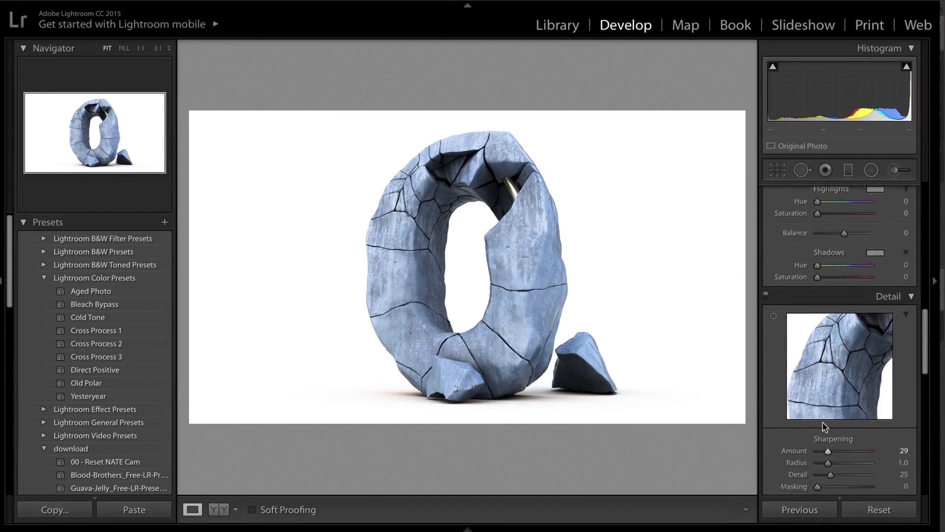
{"action": "scroll", "coordinate": [817, 447], "scroll_direction": "down", "scroll_amount": 8}
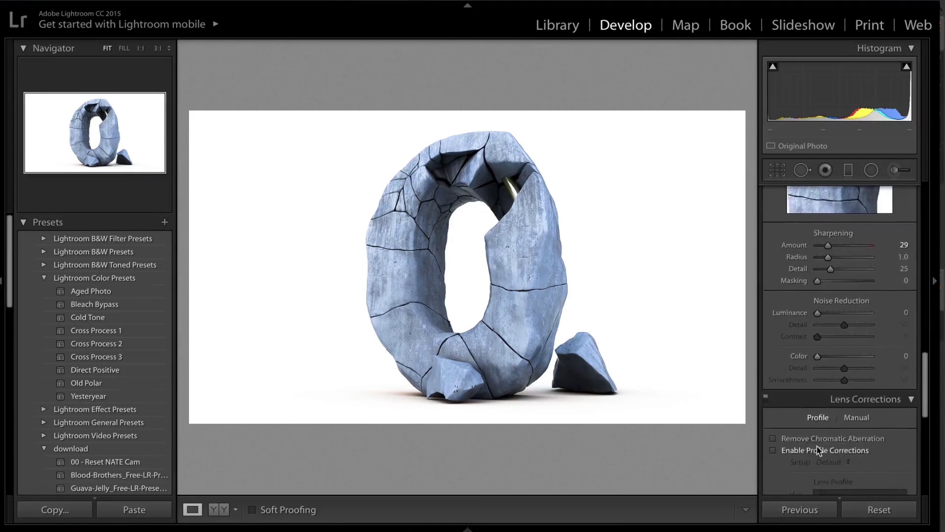
{"action": "scroll", "coordinate": [818, 450], "scroll_direction": "down", "scroll_amount": 1}
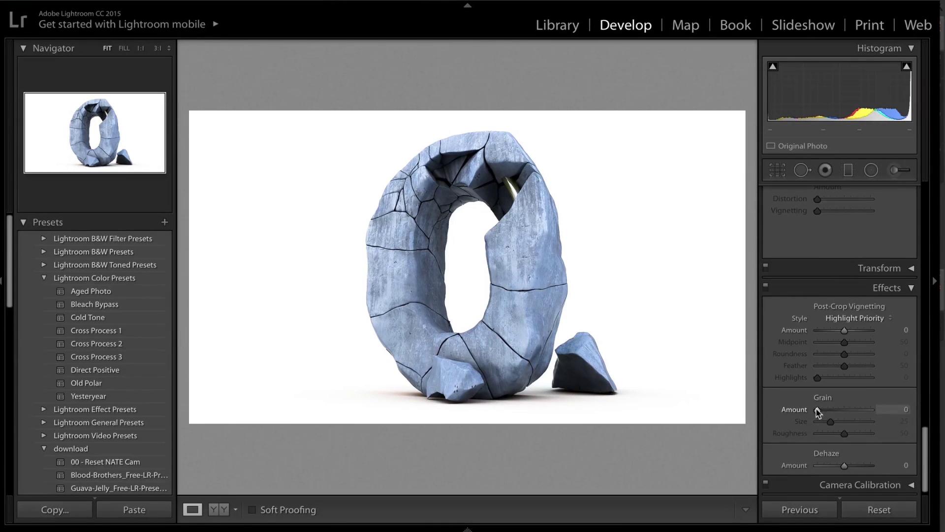
{"action": "left_click_drag", "start_coordinate": [818, 409], "coordinate": [836, 410]}
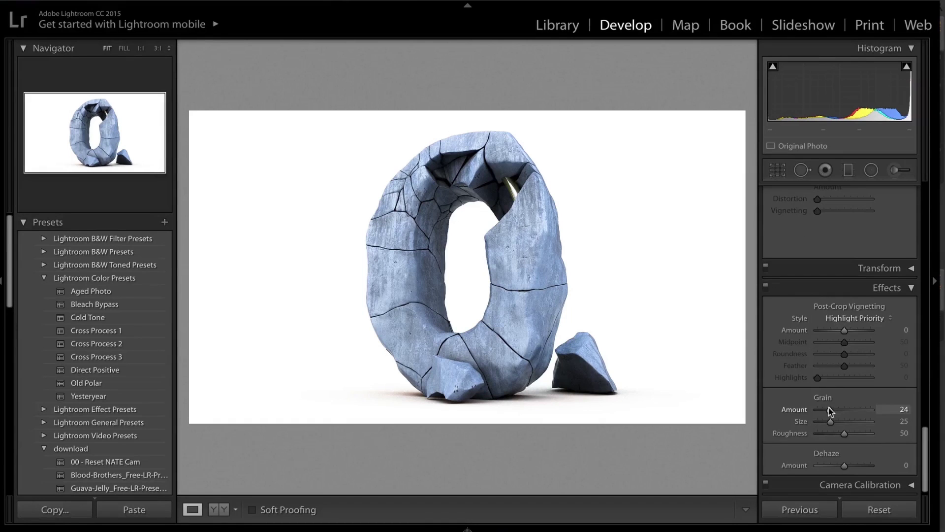
{"action": "scroll", "coordinate": [829, 371], "scroll_direction": "up", "scroll_amount": 10}
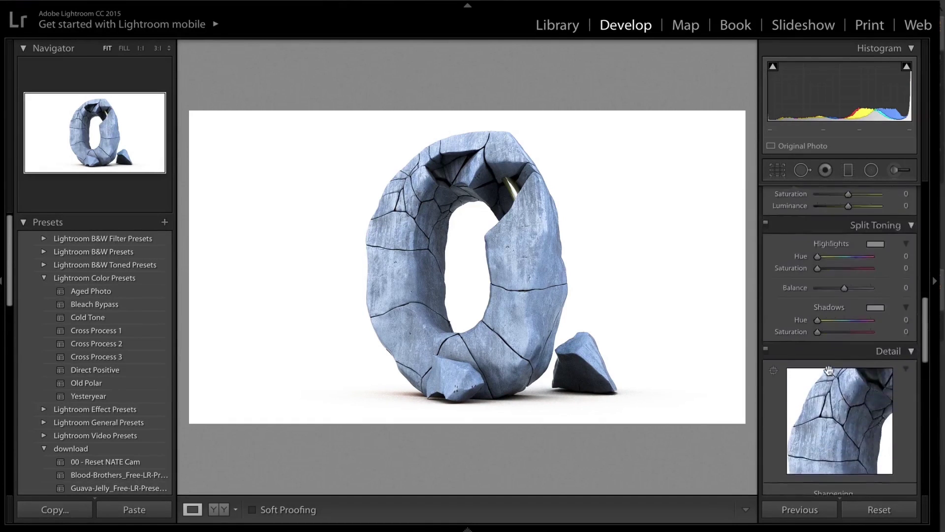
Tint the shadows blue at saturation 13 and raise Exposure to +0.60, inspecting the rock at 3:1.
{"action": "scroll", "coordinate": [829, 370], "scroll_direction": "up", "scroll_amount": 1}
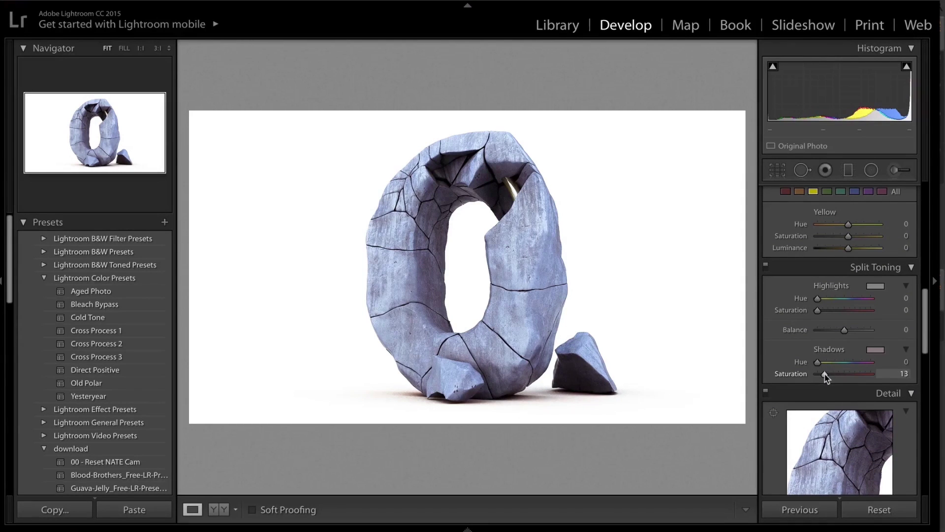
{"action": "left_click_drag", "start_coordinate": [818, 363], "coordinate": [854, 365]}
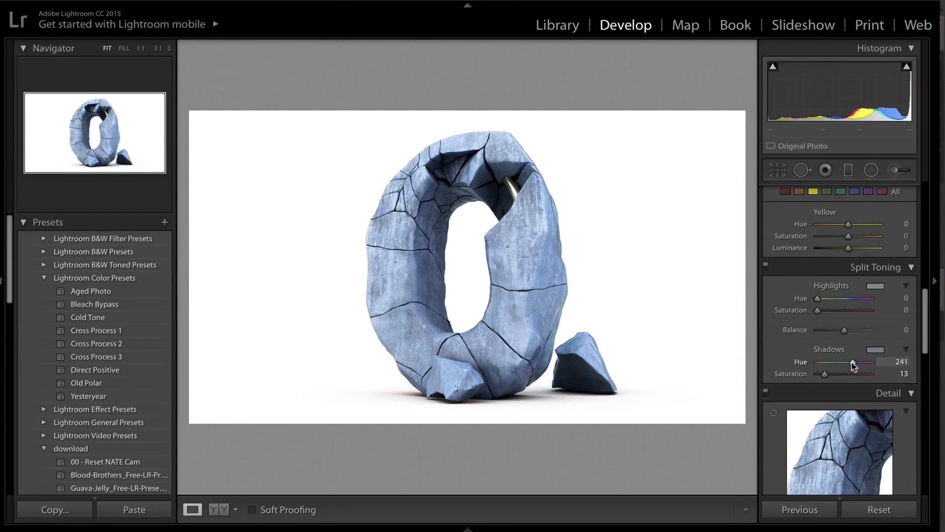
{"action": "scroll", "coordinate": [850, 367], "scroll_direction": "up", "scroll_amount": 10}
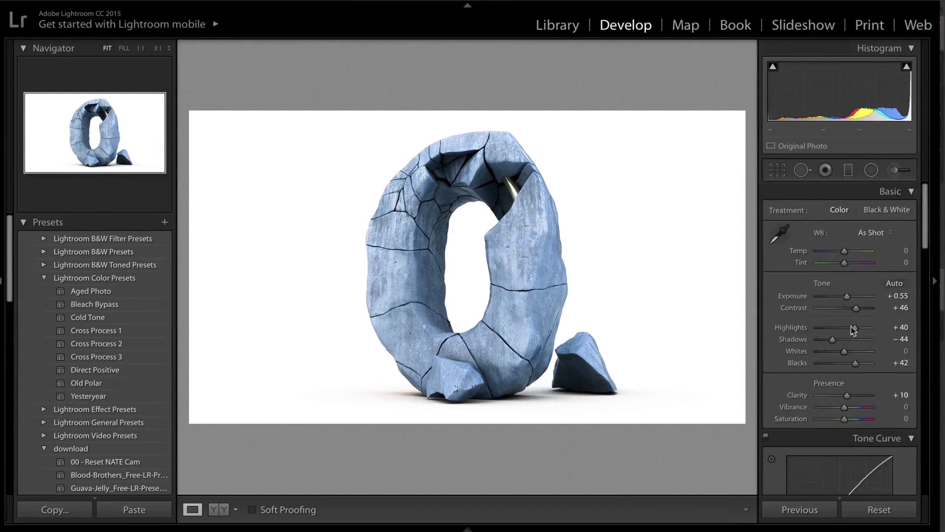
{"action": "left_click_drag", "start_coordinate": [846, 298], "coordinate": [847, 297]}
{"action": "left_click", "coordinate": [404, 212]}
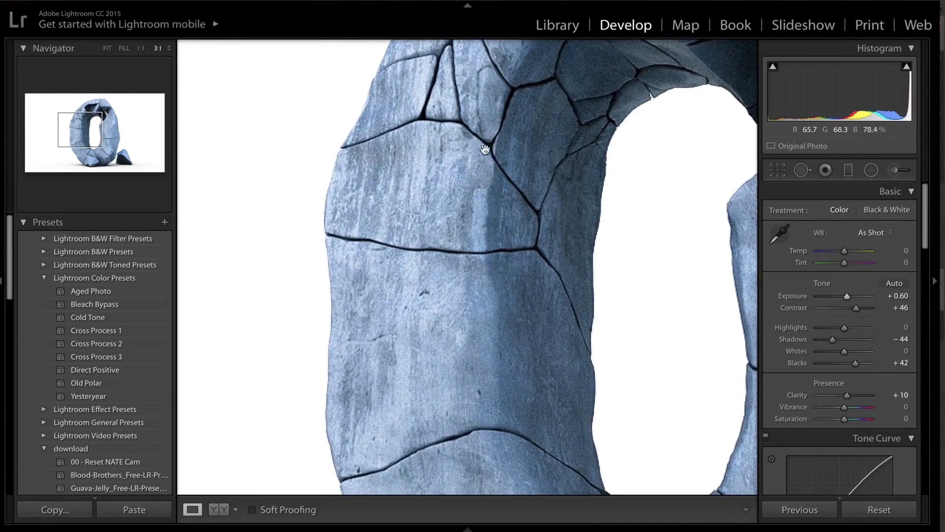
{"action": "left_click_drag", "start_coordinate": [486, 150], "coordinate": [431, 276]}
{"action": "left_click_drag", "start_coordinate": [541, 218], "coordinate": [657, 262]}
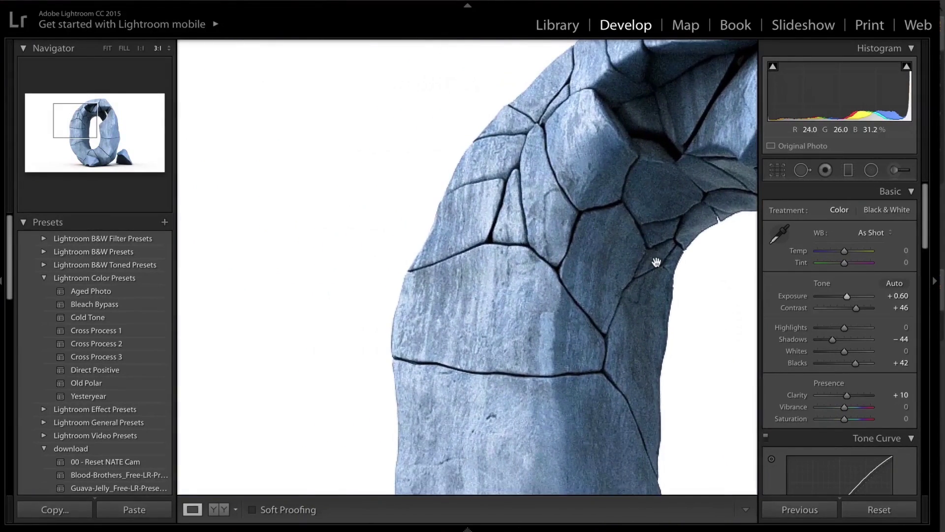
{"action": "mouse_move", "coordinate": [603, 236]}
{"action": "left_mouse_down"}
{"action": "mouse_move", "coordinate": [583, 269]}
{"action": "mouse_move", "coordinate": [606, 254]}
{"action": "mouse_move", "coordinate": [584, 246]}
{"action": "mouse_move", "coordinate": [606, 233]}
{"action": "mouse_move", "coordinate": [595, 173]}
{"action": "mouse_move", "coordinate": [598, 246]}
{"action": "left_mouse_up"}
Compare the edited render against the original in Before/After view.
{"action": "key", "text": "y"}
{"action": "left_click_drag", "start_coordinate": [636, 179], "coordinate": [596, 227]}
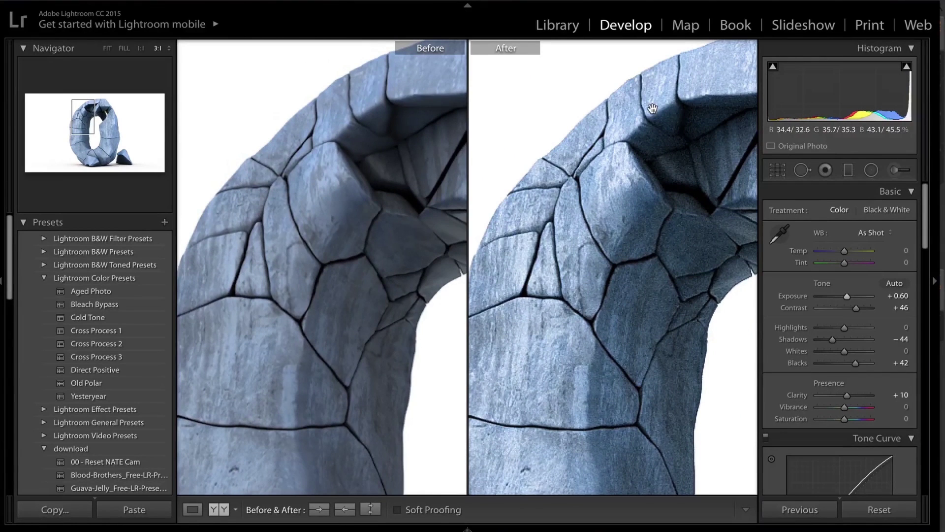
{"action": "left_click", "coordinate": [635, 177]}
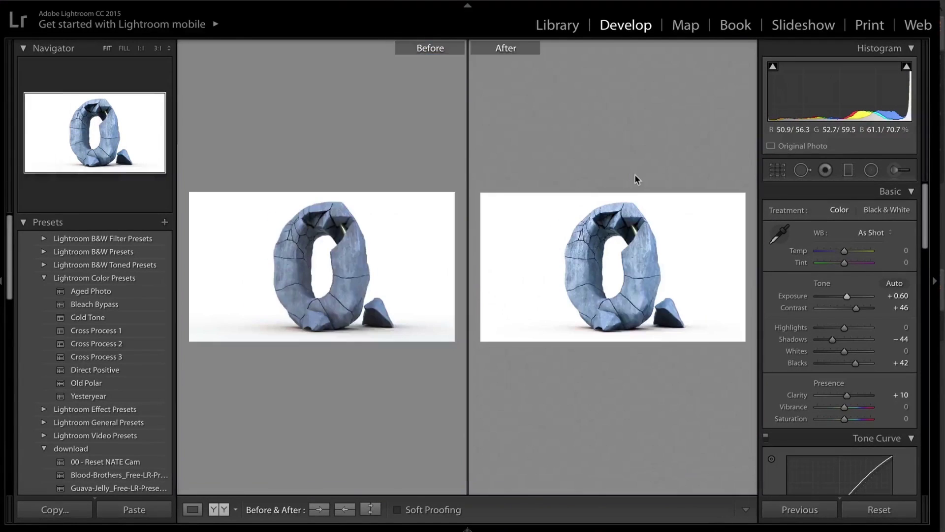
{"action": "key", "text": "y"}
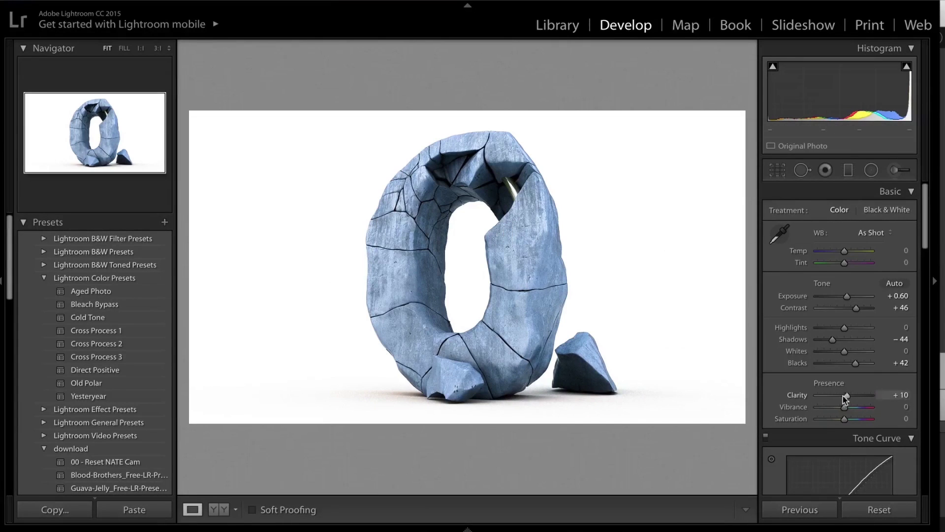
Raise Clarity to +34 and compare the zoomed-in cracks against the original.
{"action": "left_click_drag", "start_coordinate": [847, 397], "coordinate": [854, 396]}
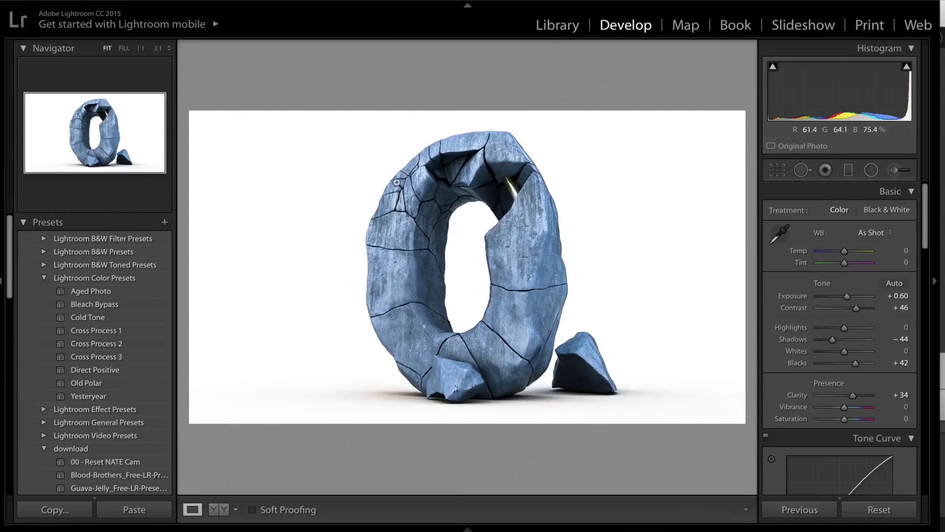
{"action": "left_click", "coordinate": [398, 194]}
{"action": "left_click_drag", "start_coordinate": [402, 240], "coordinate": [436, 201]}
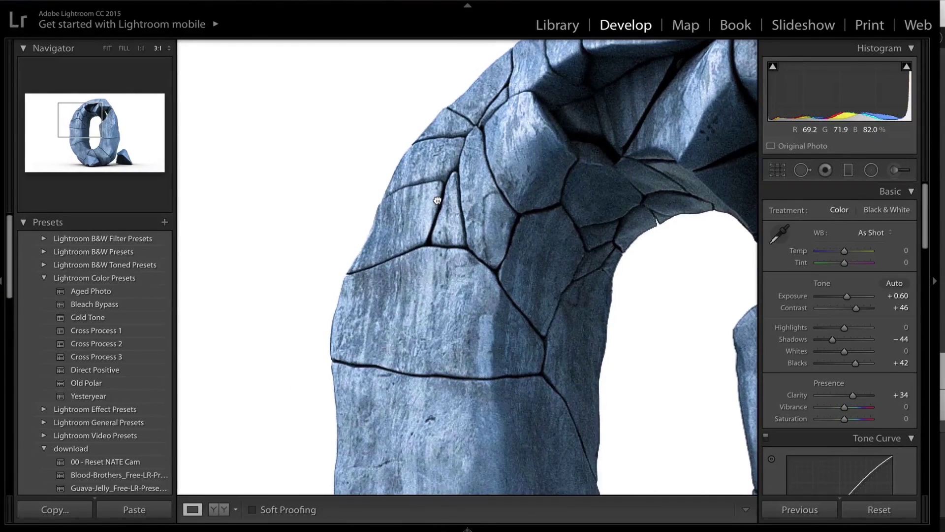
{"action": "key", "text": "y"}
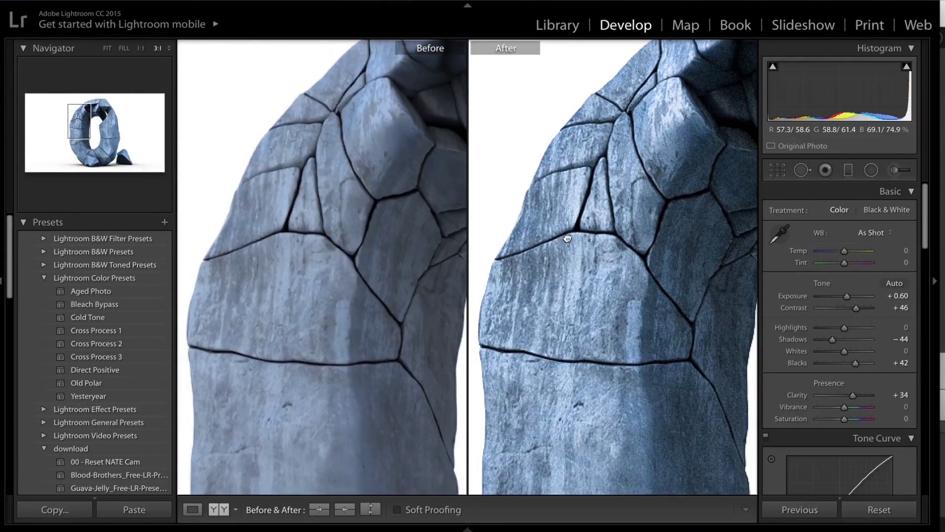
{"action": "left_click_drag", "start_coordinate": [567, 238], "coordinate": [519, 296]}
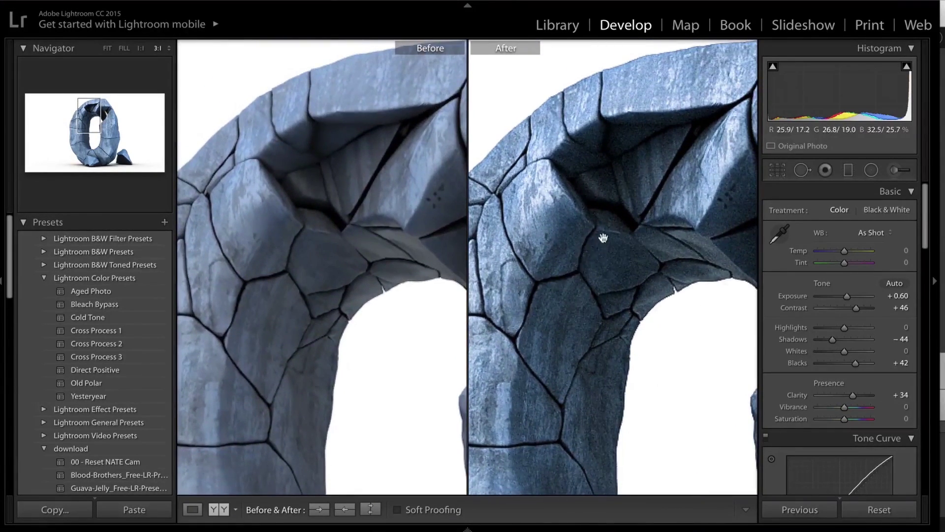
{"action": "left_click_drag", "start_coordinate": [604, 238], "coordinate": [633, 249]}
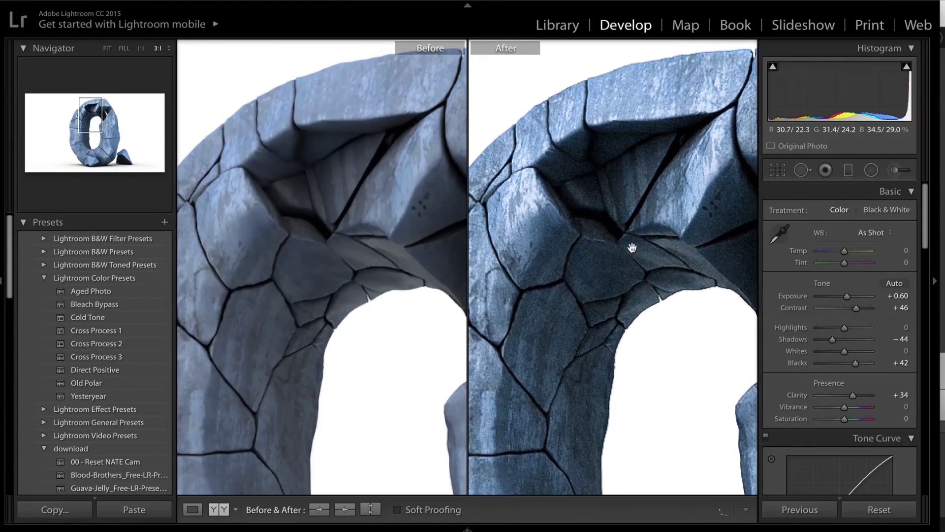
{"action": "left_click", "coordinate": [633, 254]}
Return to the single-image view and lower Vibrance to -30, muting the rock O's blue toward grey.
{"action": "key", "text": "y"}
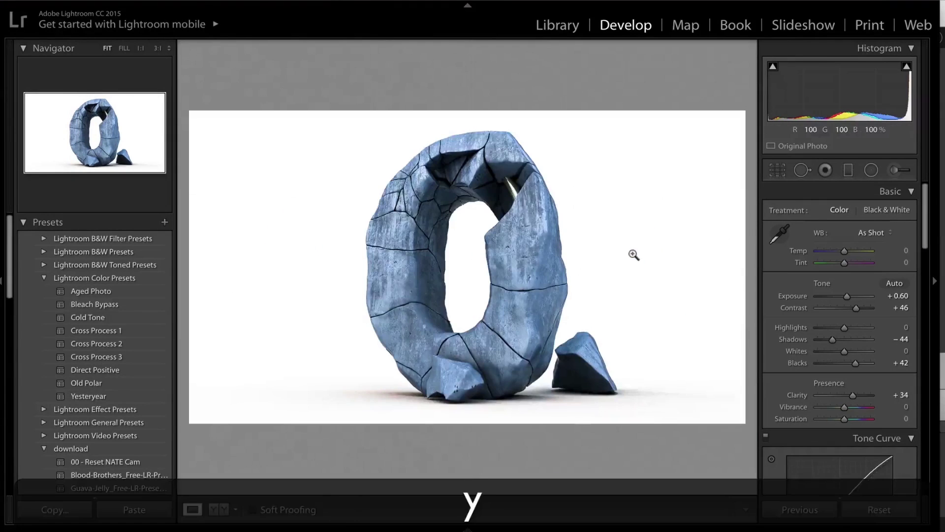
{"action": "scroll", "coordinate": [815, 375], "scroll_direction": "down", "scroll_amount": 8}
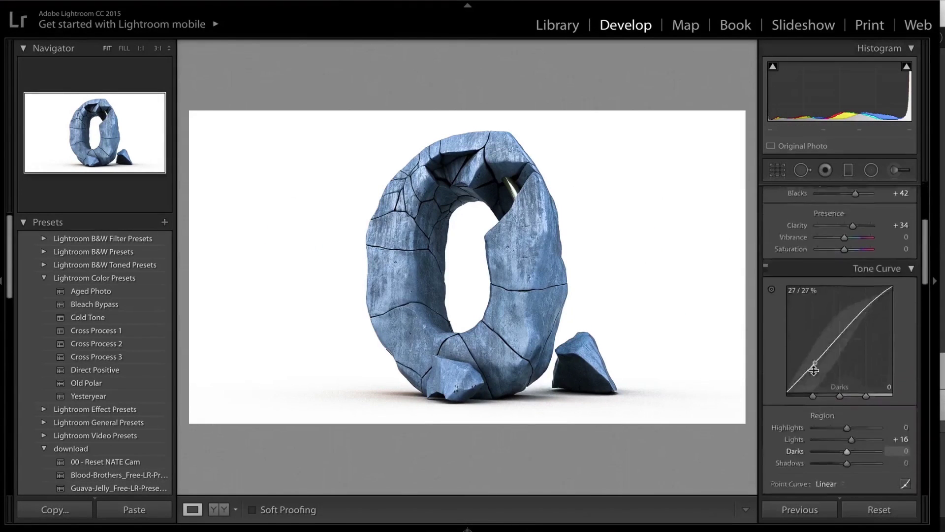
{"action": "scroll", "coordinate": [815, 374], "scroll_direction": "down", "scroll_amount": 3}
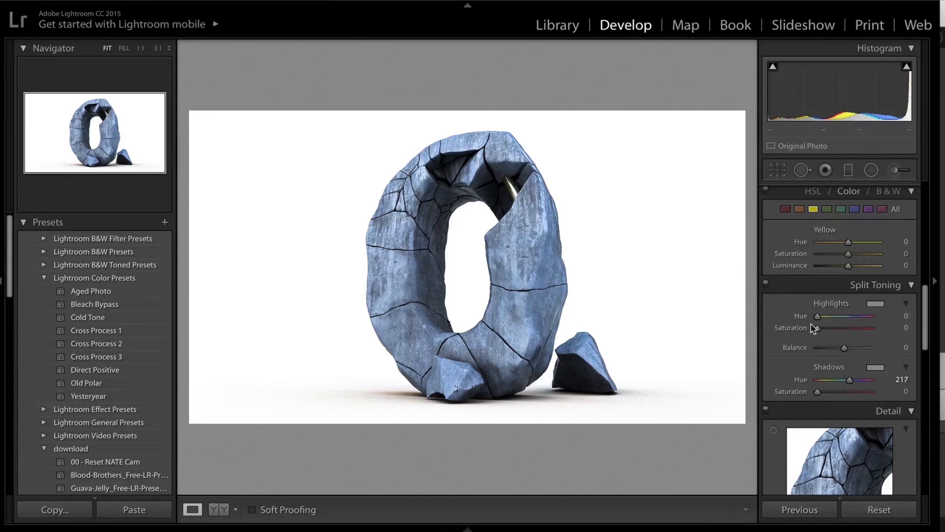
{"action": "scroll", "coordinate": [811, 324], "scroll_direction": "up", "scroll_amount": 3}
{"action": "scroll", "coordinate": [811, 324], "scroll_direction": "up", "scroll_amount": 5}
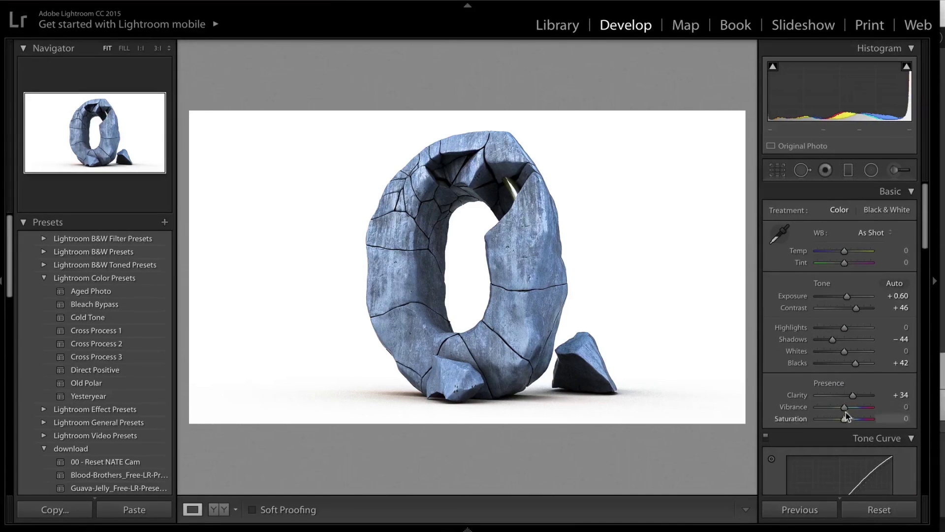
{"action": "left_click_drag", "start_coordinate": [844, 407], "coordinate": [836, 408]}
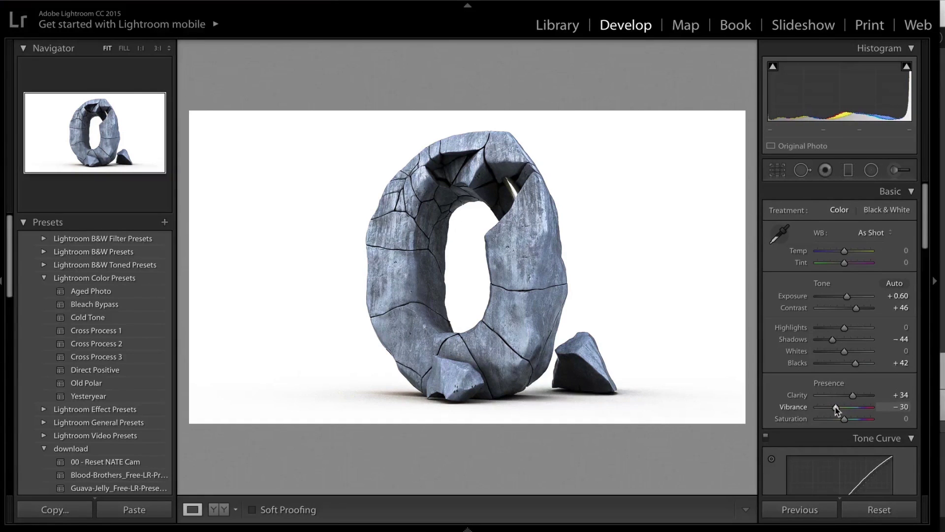